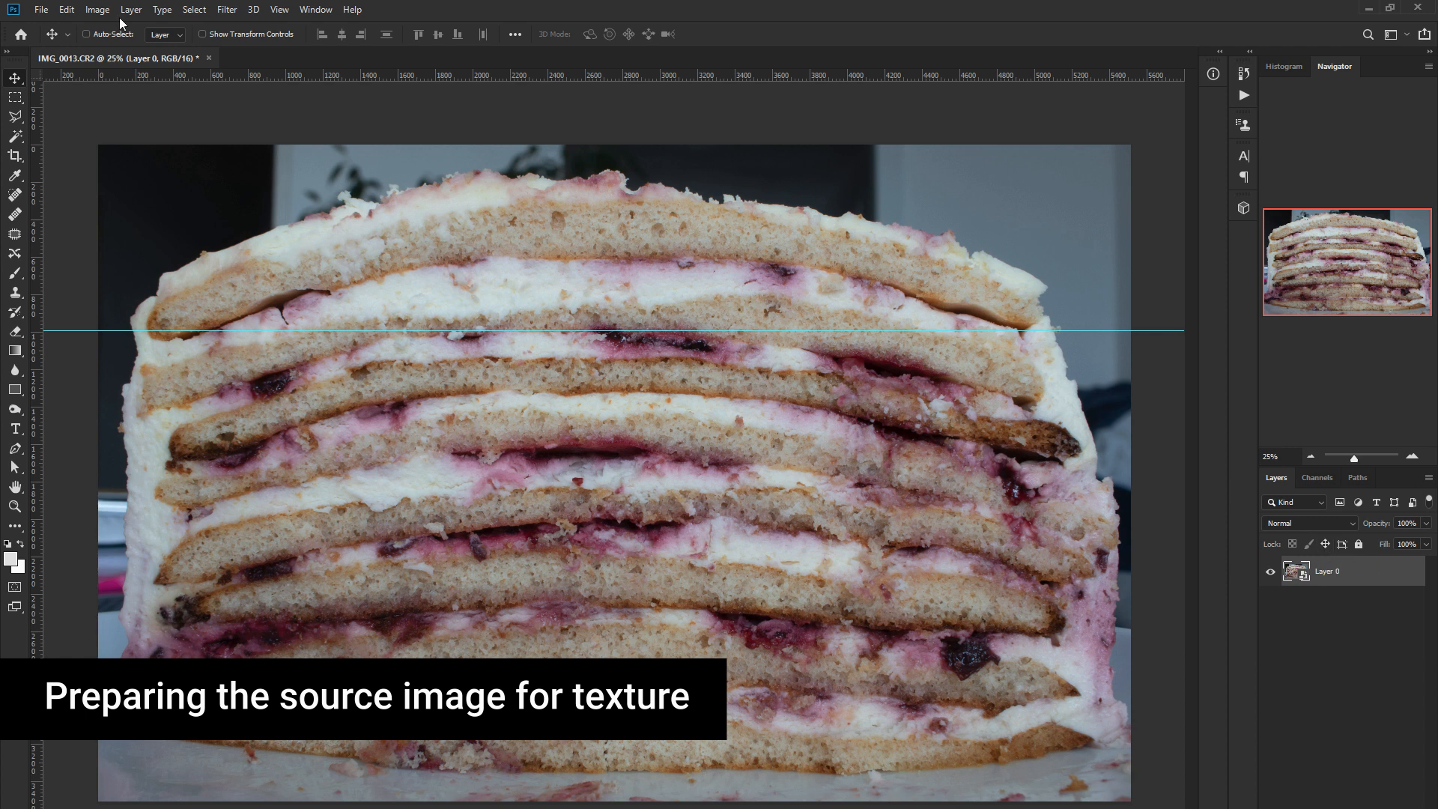
Step: Clear the guides from the cake photo
{"action": "left_click", "coordinate": [98, 9]}
{"action": "mouse_move", "coordinate": [112, 20]}
{"action": "left_click", "coordinate": [289, 144]}
{"action": "left_click", "coordinate": [279, 9]}
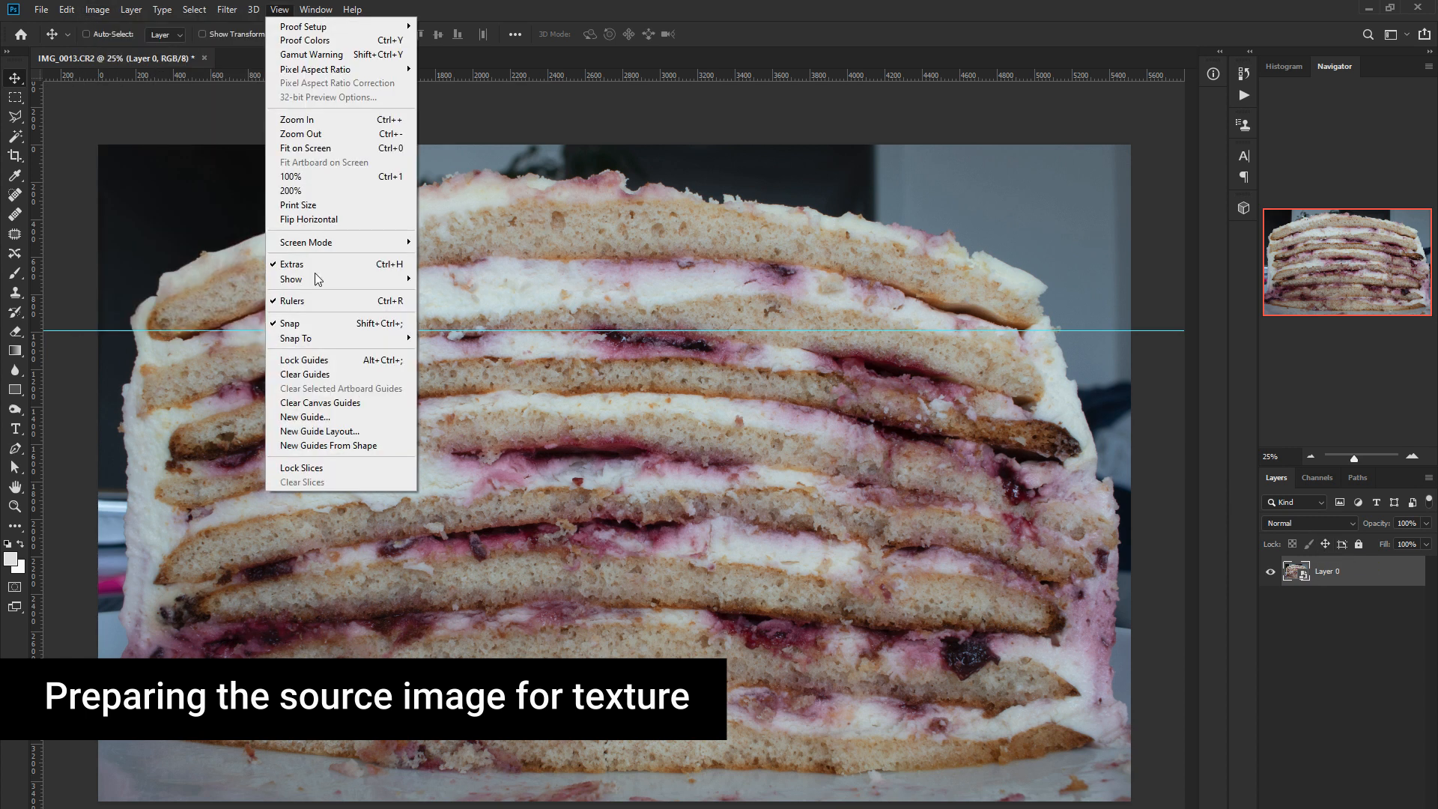
{"action": "left_click", "coordinate": [305, 374]}
Step: Open the Liquify filter on the cake layer and flatten the arched cake with a very large warp brush of size 4061
{"action": "left_click", "coordinate": [227, 9]}
{"action": "left_click", "coordinate": [254, 133]}
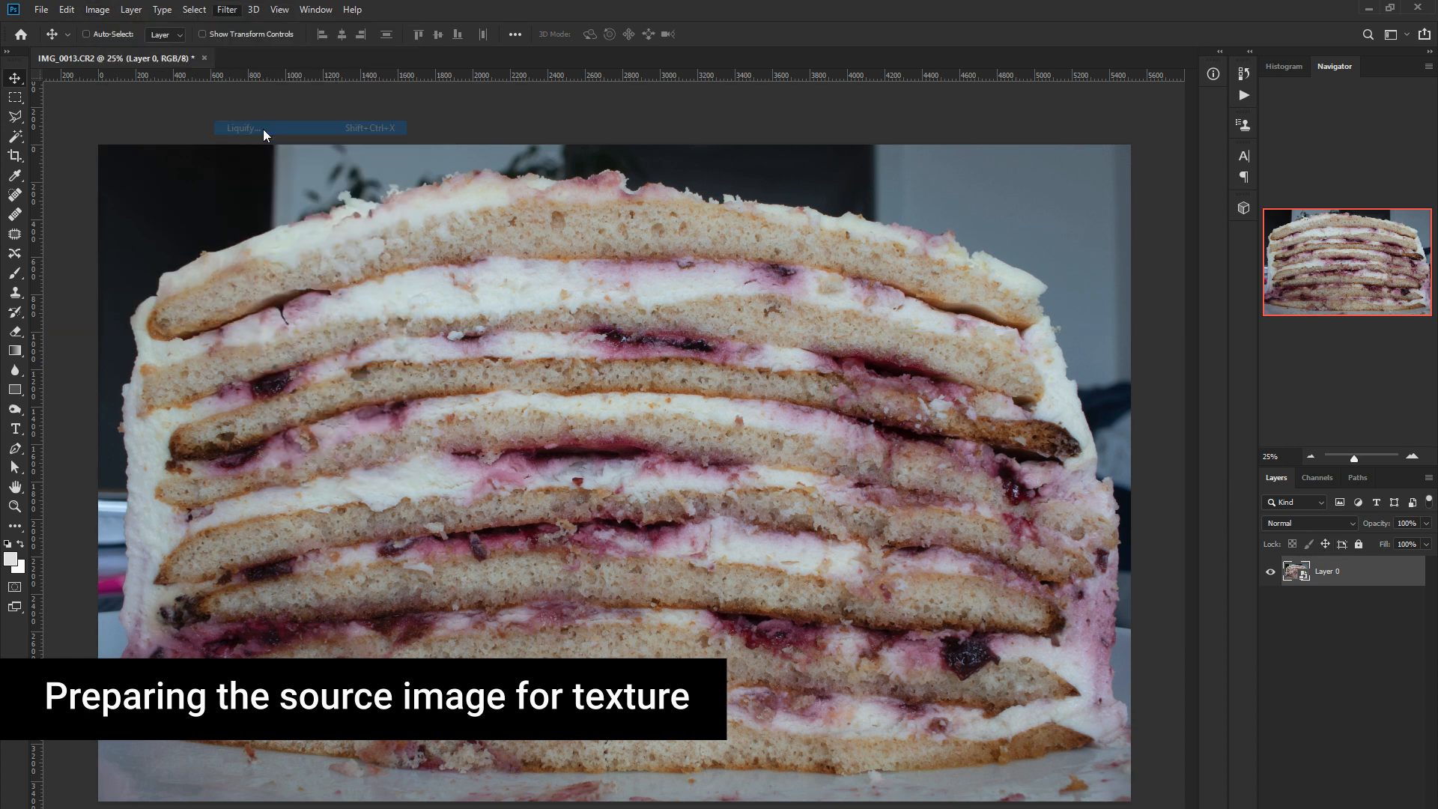
{"action": "mouse_move", "coordinate": [470, 155]}
{"action": "right_mouse_down", "text": "alt"}
{"action": "mouse_move", "coordinate": [551, 137]}
{"action": "mouse_move", "coordinate": [767, 139]}
{"action": "mouse_move", "coordinate": [563, 150]}
{"action": "right_mouse_up", "text": "alt"}
{"action": "mouse_move", "coordinate": [563, 150]}
{"action": "left_mouse_down"}
{"action": "mouse_move", "coordinate": [534, 90]}
{"action": "mouse_move", "coordinate": [419, 113]}
{"action": "mouse_move", "coordinate": [603, 779]}
{"action": "mouse_move", "coordinate": [1012, 644]}
{"action": "left_mouse_up"}
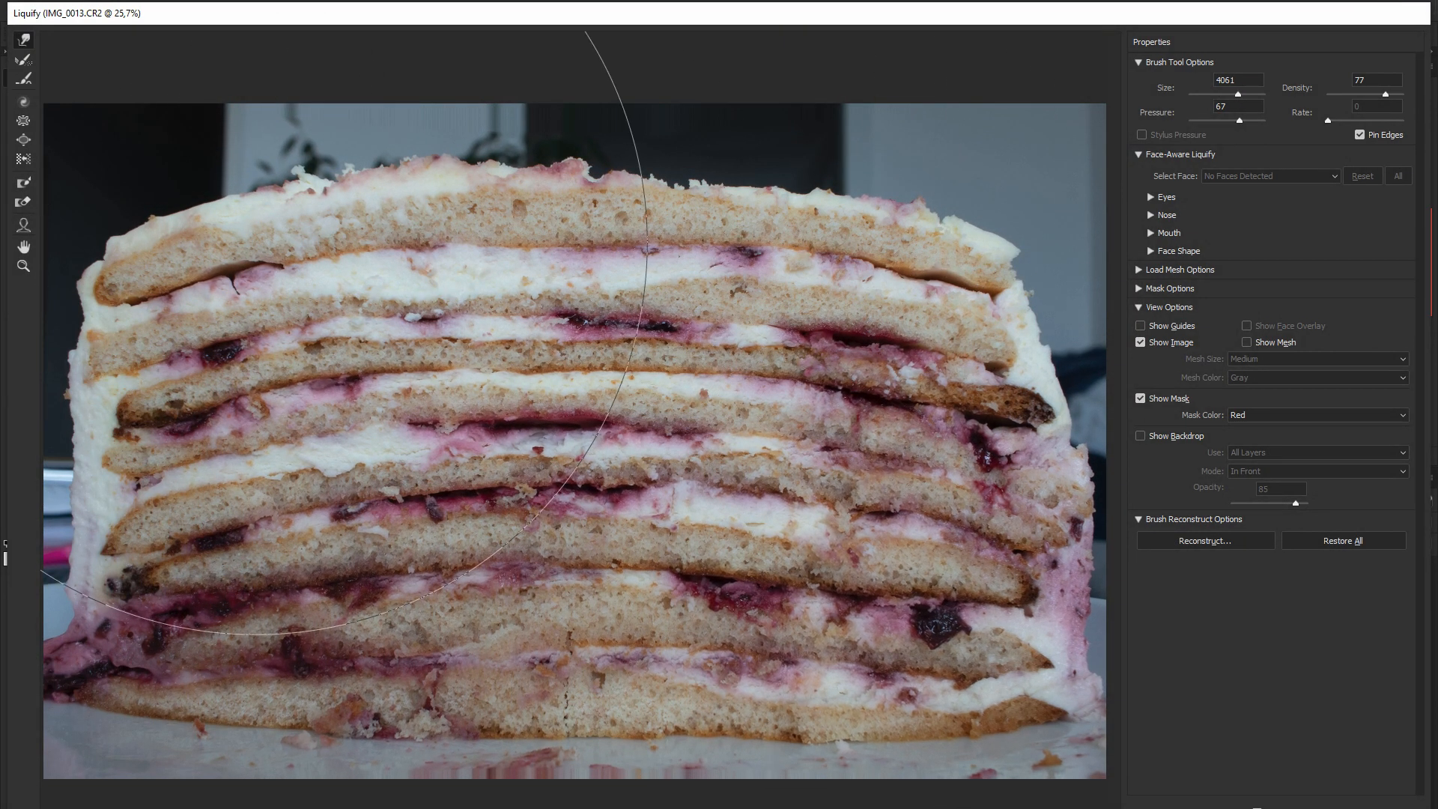
Step: Reduce the Liquify brush size to 1956 and straighten the cake layers along both sides of the cake
{"action": "right_click_drag", "start_coordinate": [169, 247], "coordinate": [97, 247], "text": "alt"}
{"action": "left_click_drag", "start_coordinate": [146, 357], "coordinate": [149, 333]}
{"action": "left_click_drag", "start_coordinate": [162, 454], "coordinate": [166, 432]}
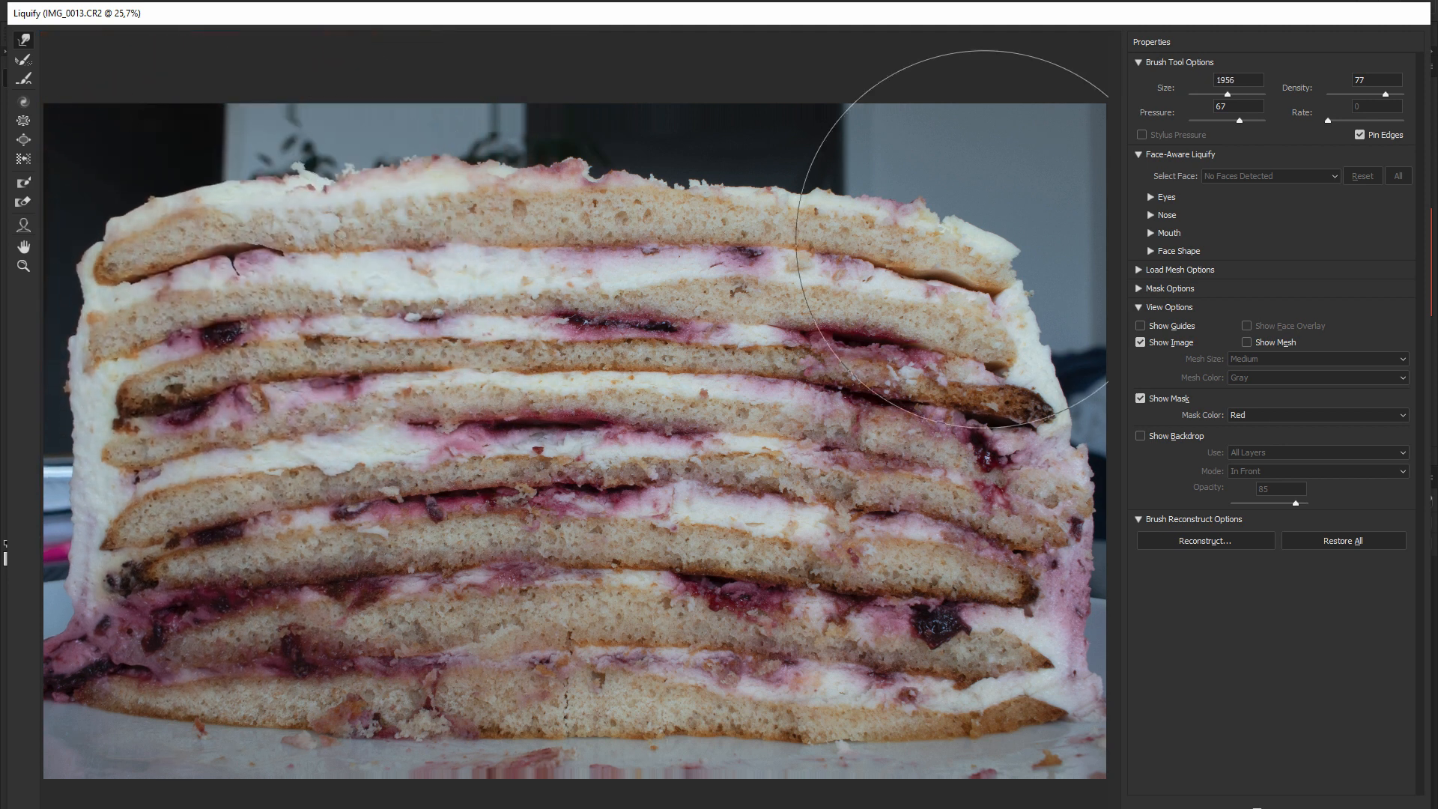
{"action": "left_click_drag", "start_coordinate": [946, 279], "coordinate": [932, 251]}
{"action": "left_click_drag", "start_coordinate": [884, 337], "coordinate": [888, 311]}
{"action": "left_click_drag", "start_coordinate": [992, 719], "coordinate": [1000, 699]}
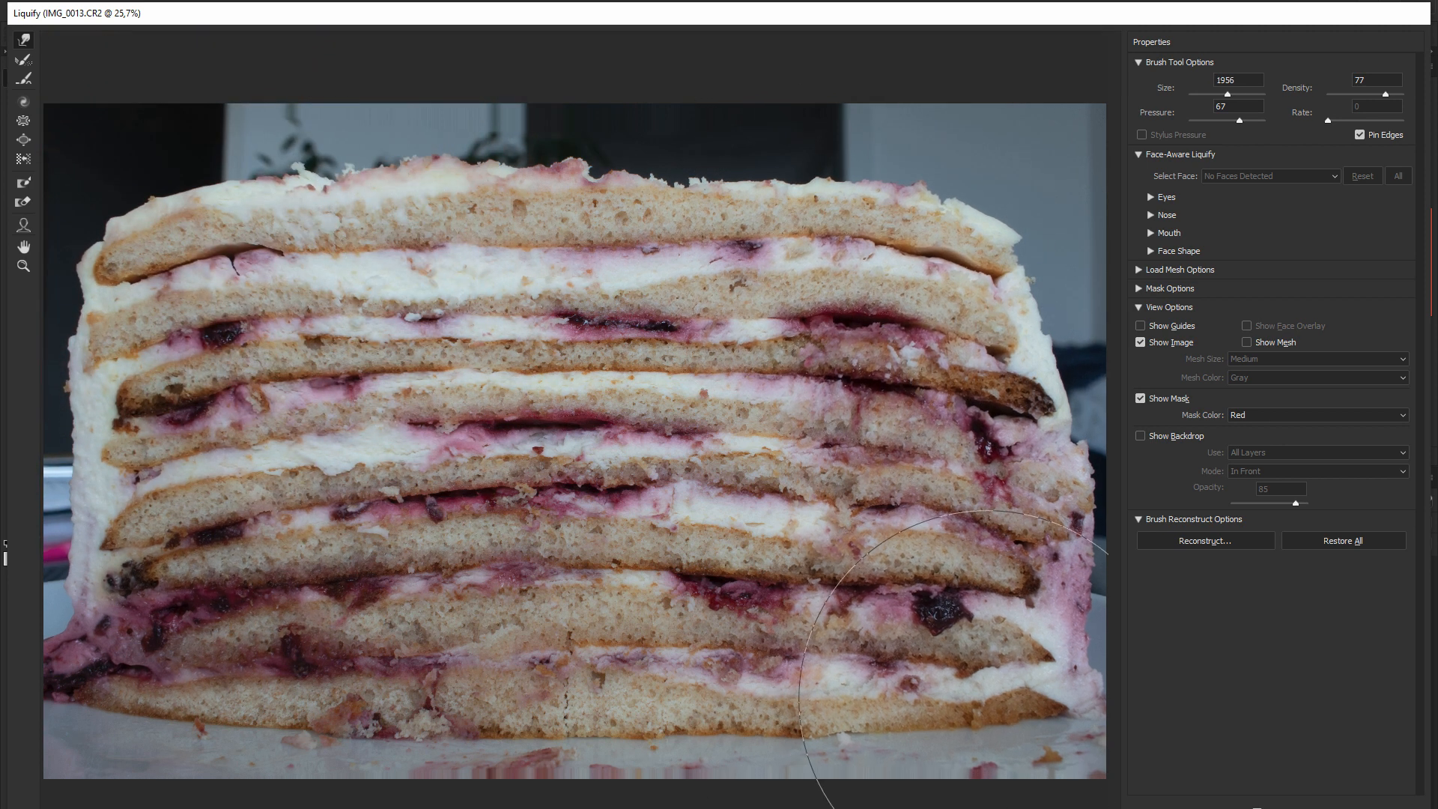
Step: Straighten the lowest cake layer along its bottom edge and apply the Liquify filter
{"action": "left_click_drag", "start_coordinate": [775, 737], "coordinate": [777, 715]}
{"action": "left_click_drag", "start_coordinate": [570, 725], "coordinate": [569, 710]}
{"action": "left_click_drag", "start_coordinate": [404, 725], "coordinate": [403, 713]}
{"action": "left_click_drag", "start_coordinate": [128, 686], "coordinate": [124, 702]}
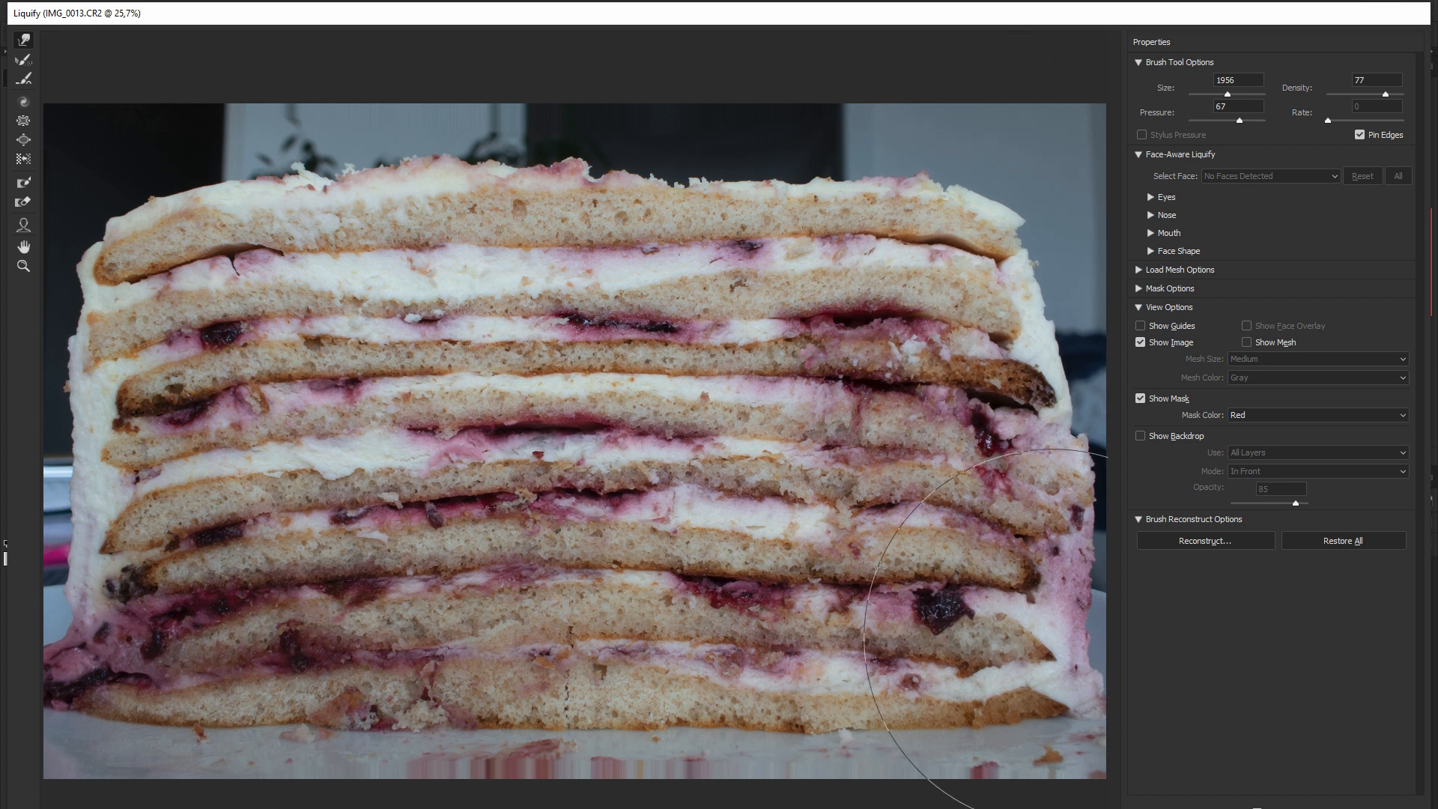
{"action": "key", "text": "Return"}
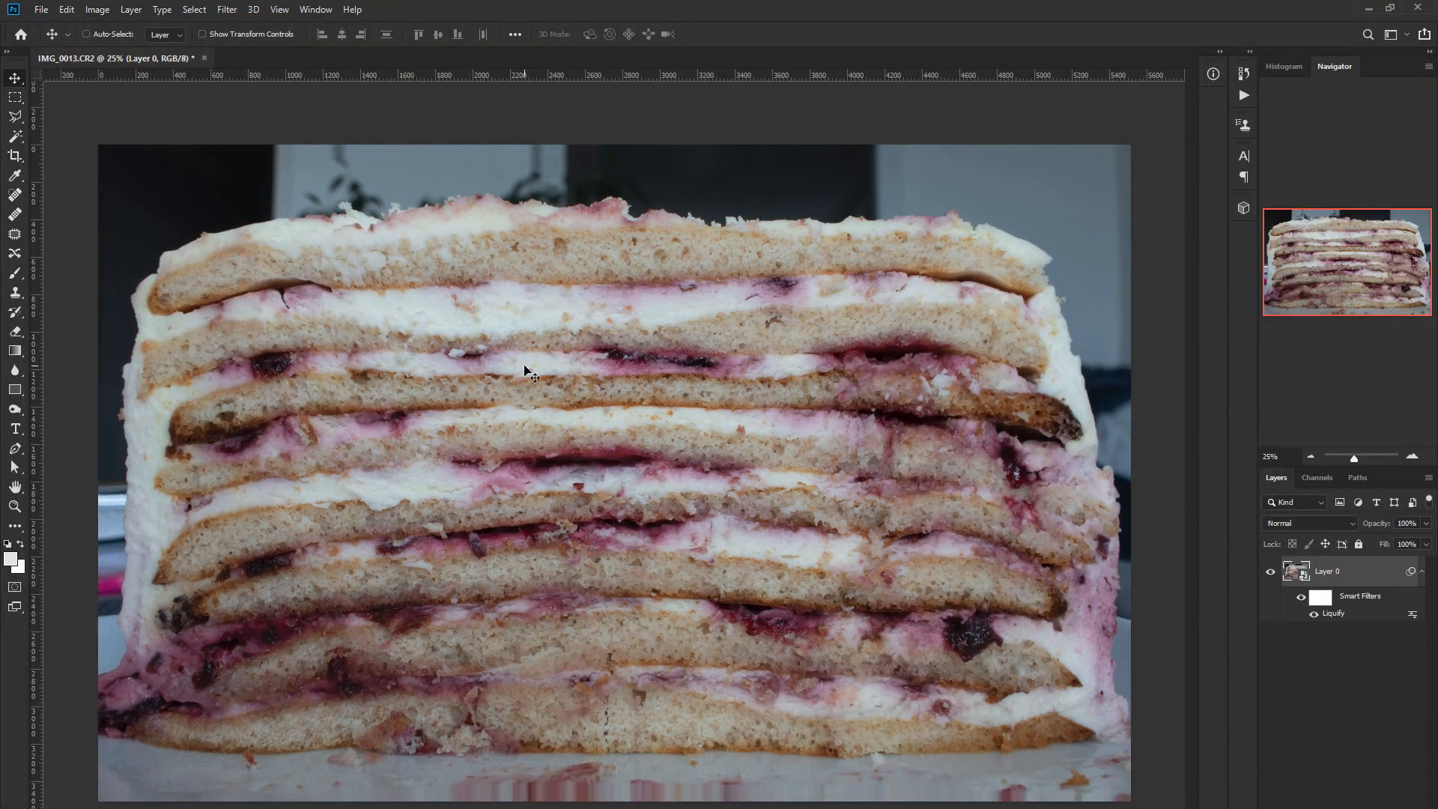
Step: Crop the photo to the inner cake layers, cutting away the background and the cake's outer edges on all sides
{"action": "left_click", "coordinate": [15, 155]}
{"action": "left_click_drag", "start_coordinate": [99, 471], "coordinate": [208, 470]}
{"action": "left_click_drag", "start_coordinate": [612, 146], "coordinate": [606, 187]}
{"action": "left_click_drag", "start_coordinate": [620, 749], "coordinate": [621, 717]}
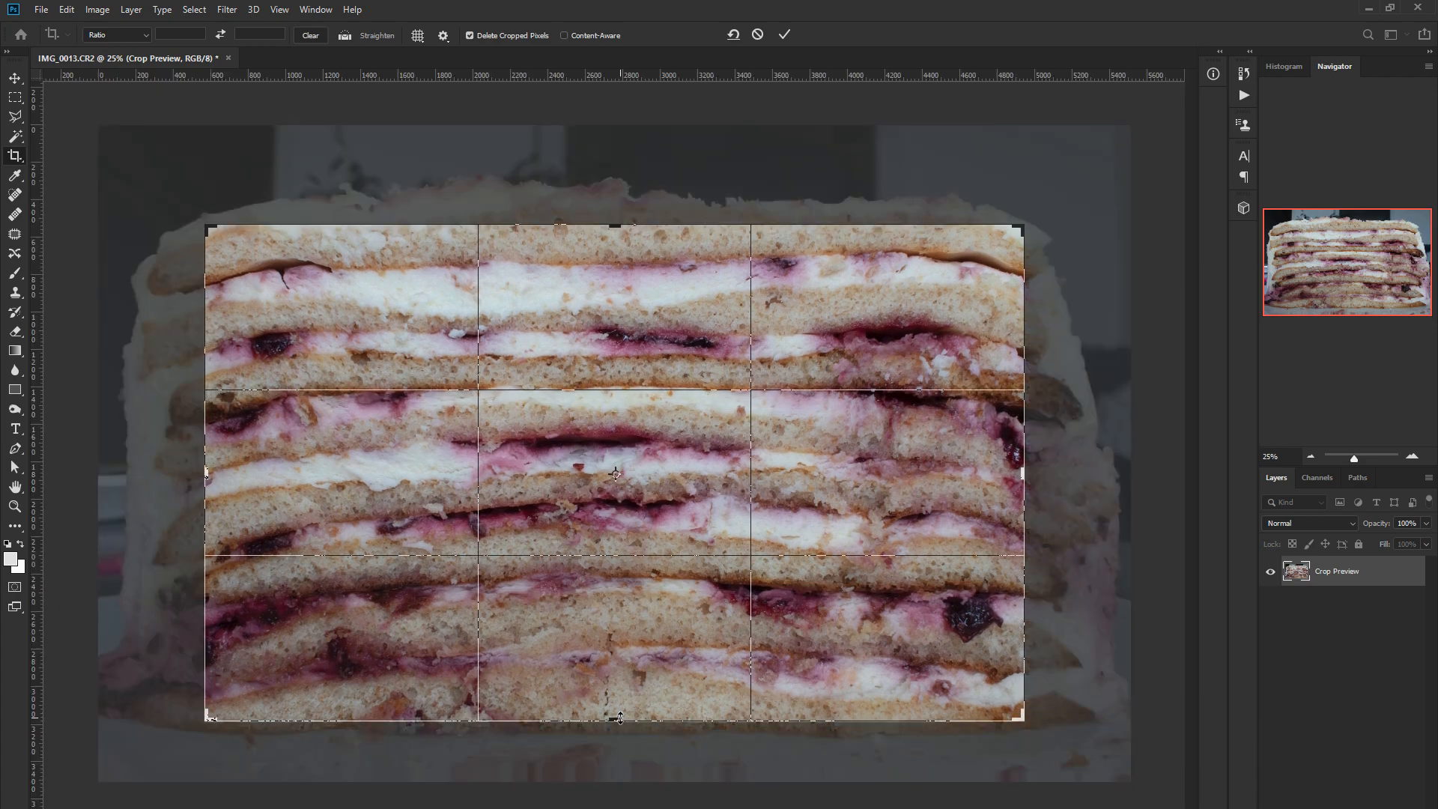
{"action": "left_click", "coordinate": [784, 35]}
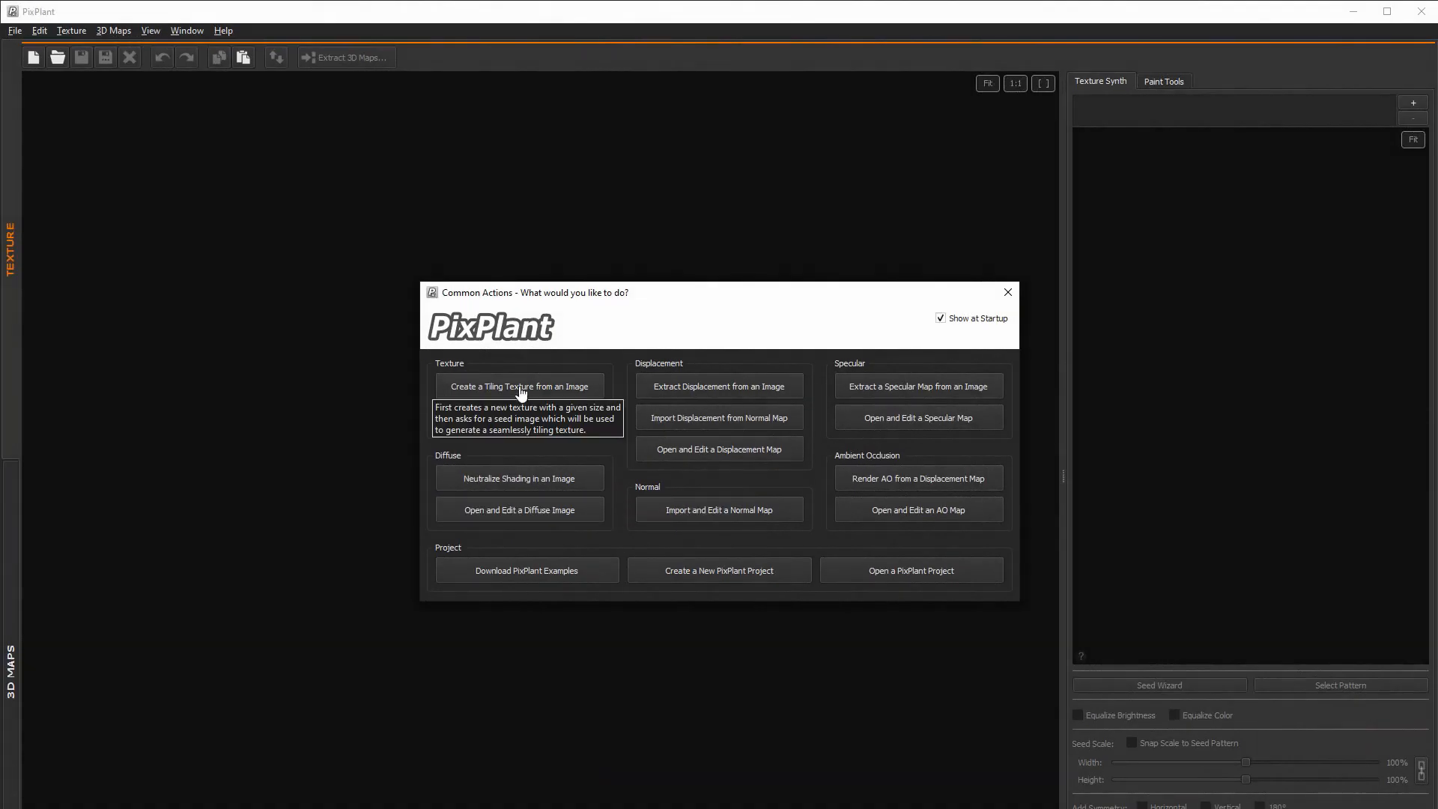
Step: In PixPlant, create a tiling texture from an image using layer-cake.png as the seed image
{"action": "left_click", "coordinate": [522, 390]}
{"action": "left_click", "coordinate": [695, 505]}
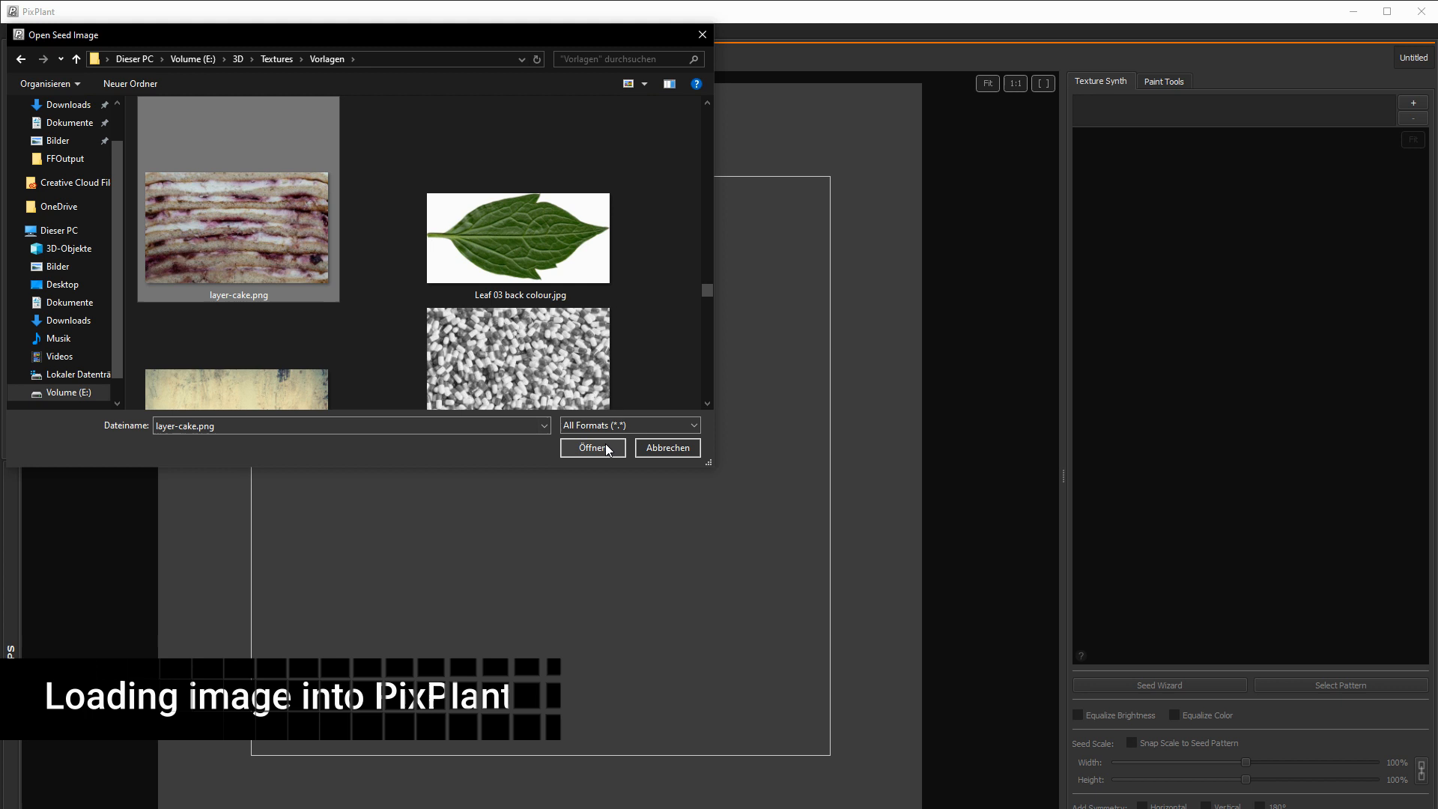
{"action": "left_click", "coordinate": [587, 447]}
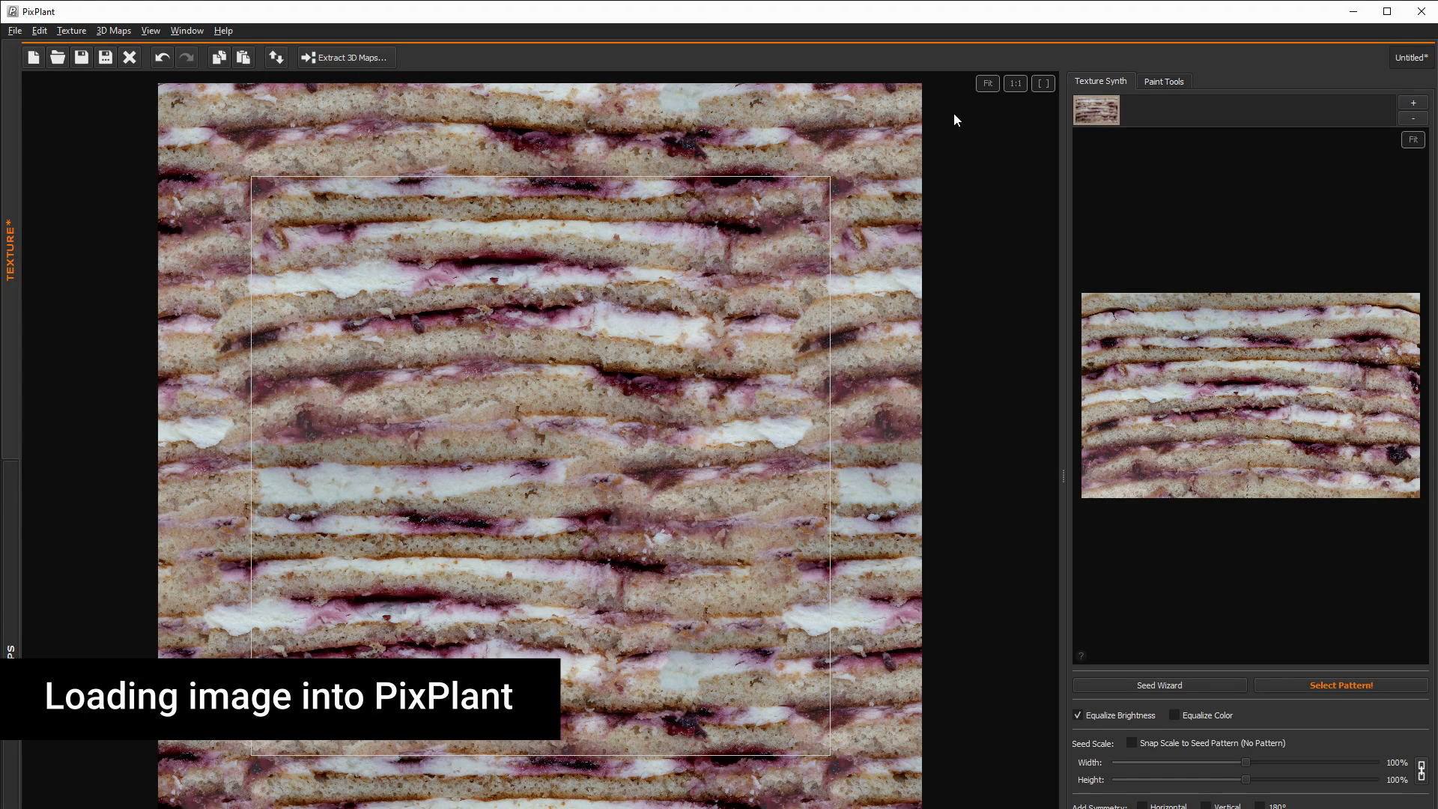
Step: Preview the tiled cake texture in full screen and check it up close for visible repeats
{"action": "left_click", "coordinate": [1044, 84]}
{"action": "scroll", "coordinate": [706, 401], "scroll_direction": "up", "scroll_amount": 5}
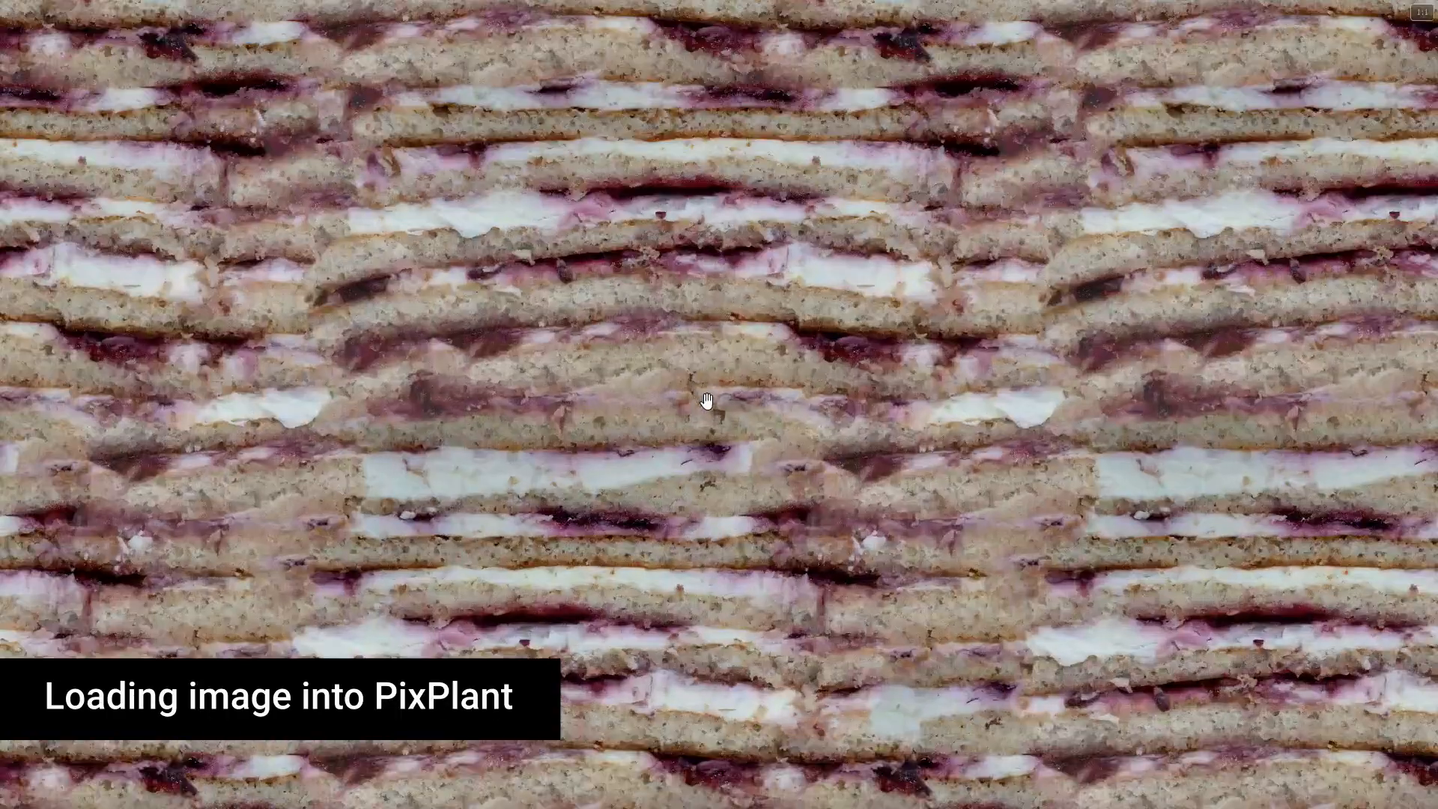
{"action": "scroll", "coordinate": [706, 400], "scroll_direction": "up", "scroll_amount": 2}
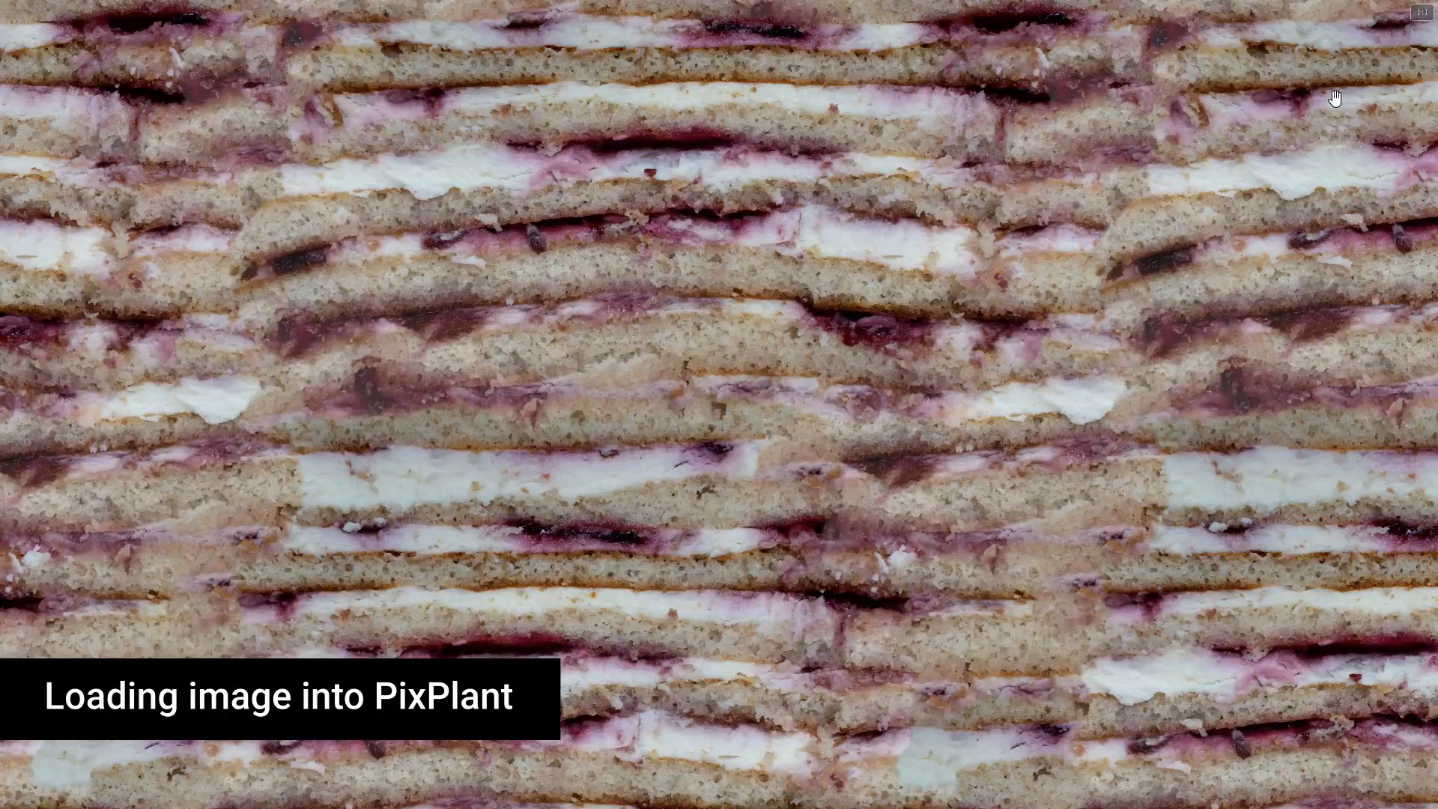
{"action": "key", "text": "Escape"}
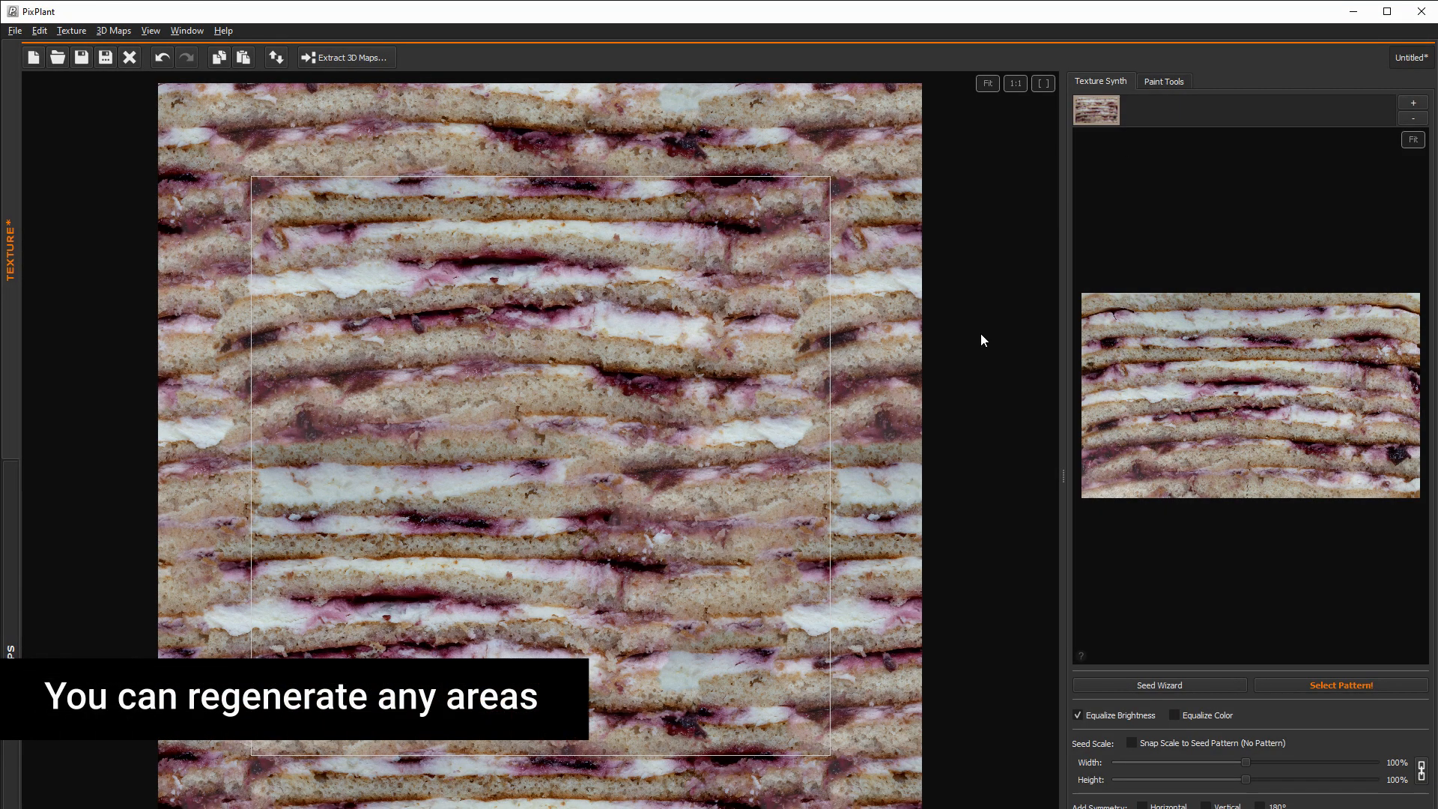
Step: Regenerate the texture with the left and bottom edges of the seed image excluded
{"action": "left_click", "coordinate": [1086, 807]}
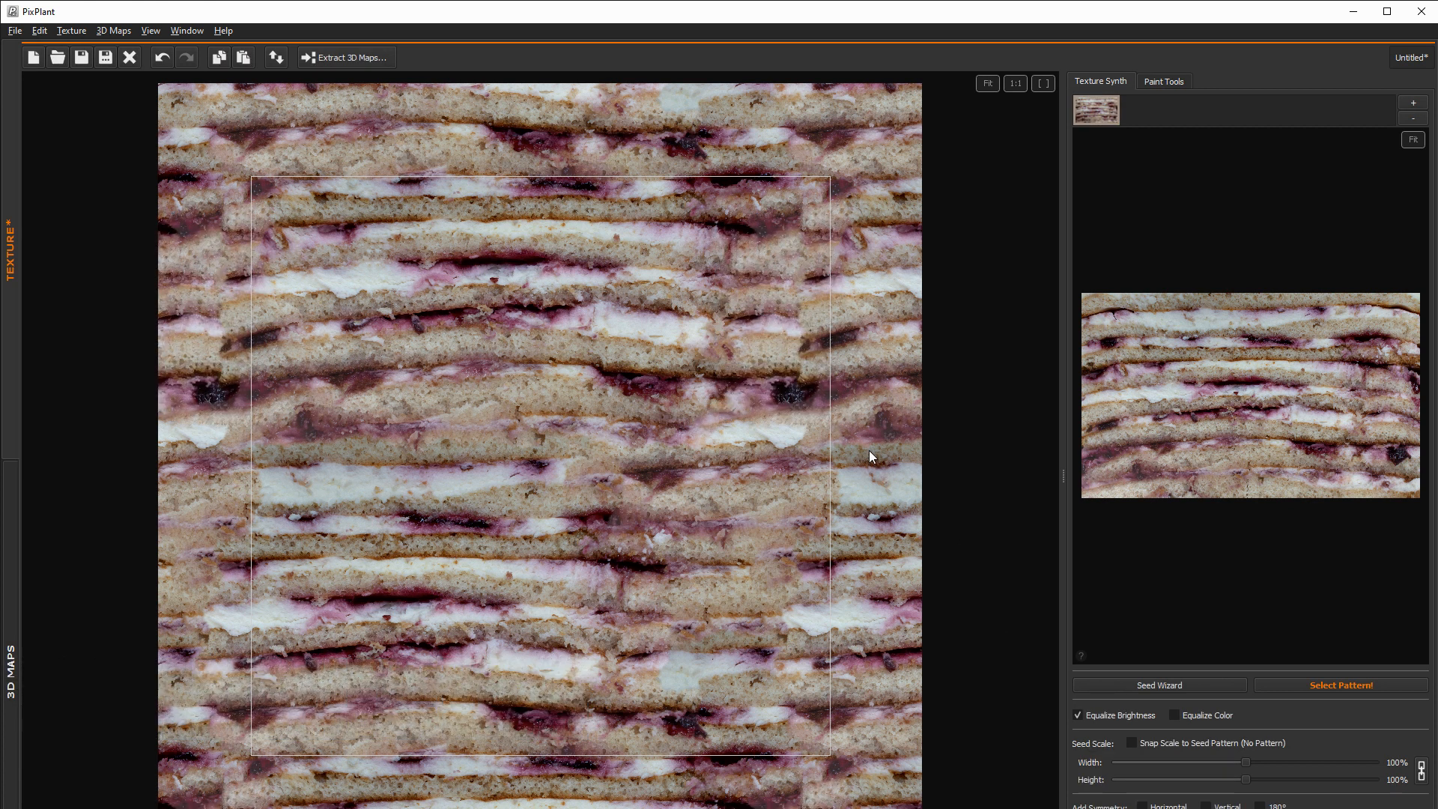
{"action": "left_click_drag", "start_coordinate": [1080, 291], "coordinate": [1118, 503]}
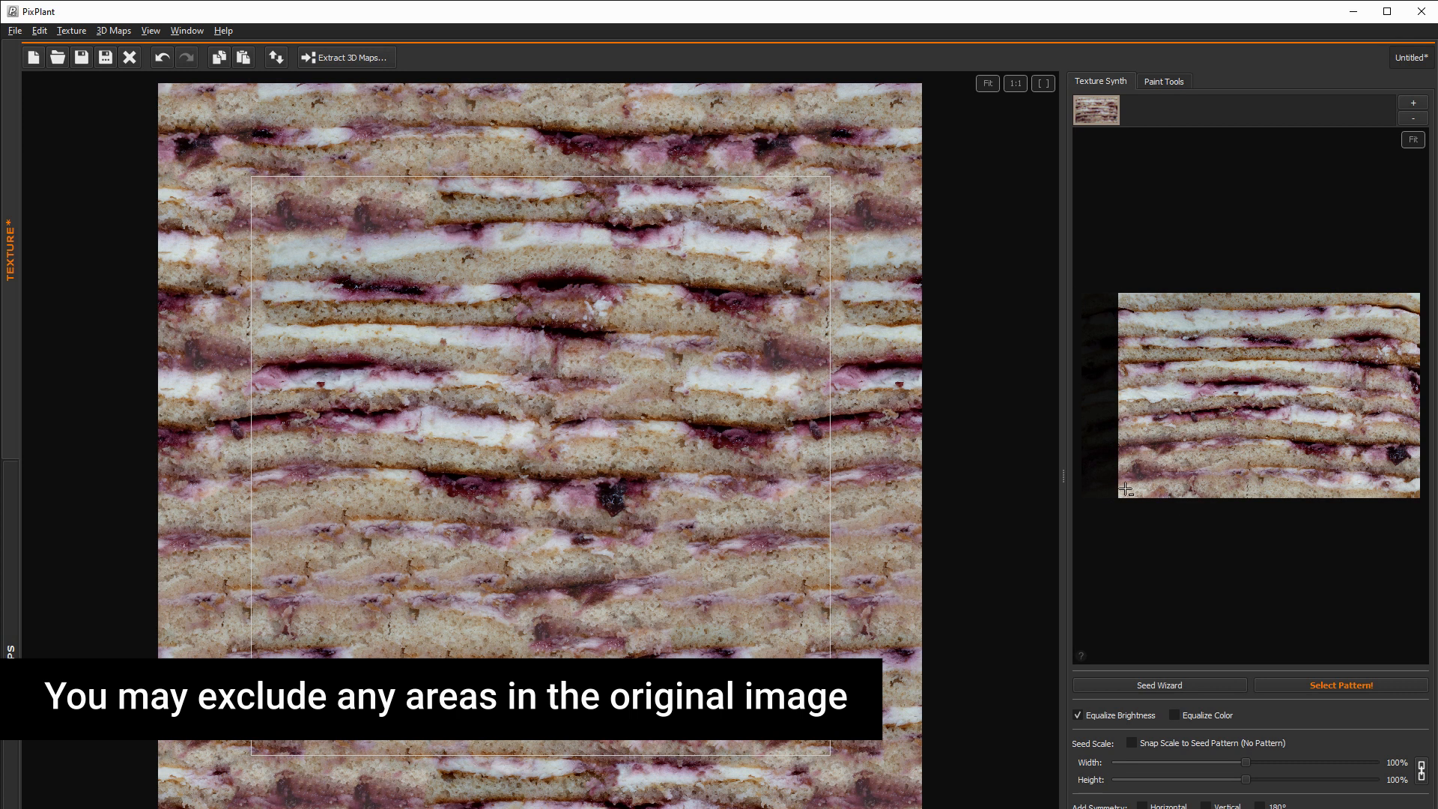
{"action": "left_click_drag", "start_coordinate": [1092, 492], "coordinate": [1379, 513]}
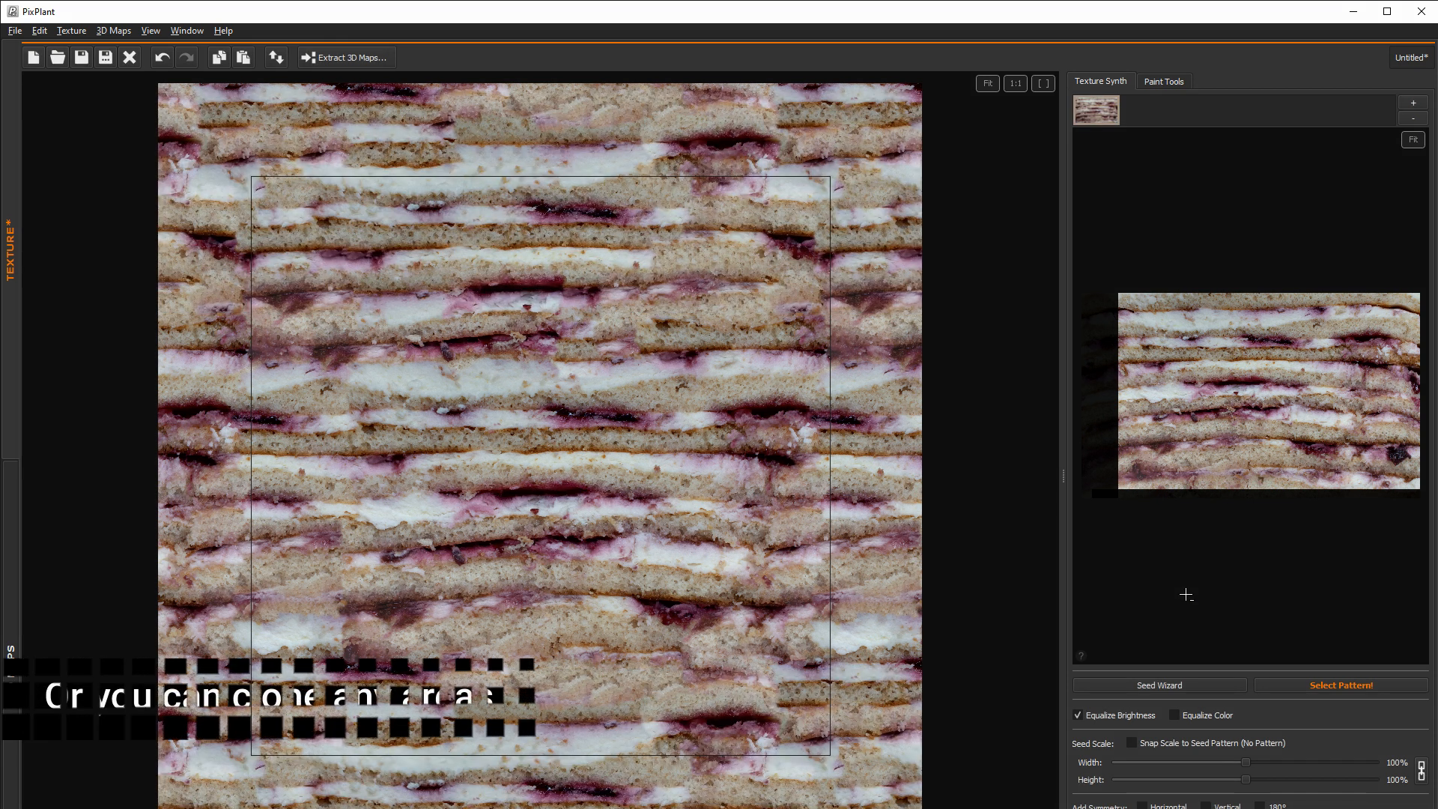
Step: Clone clean cake layers over the flawed areas in the upper right and lower part of the texture tile
{"action": "left_click", "coordinate": [1162, 82]}
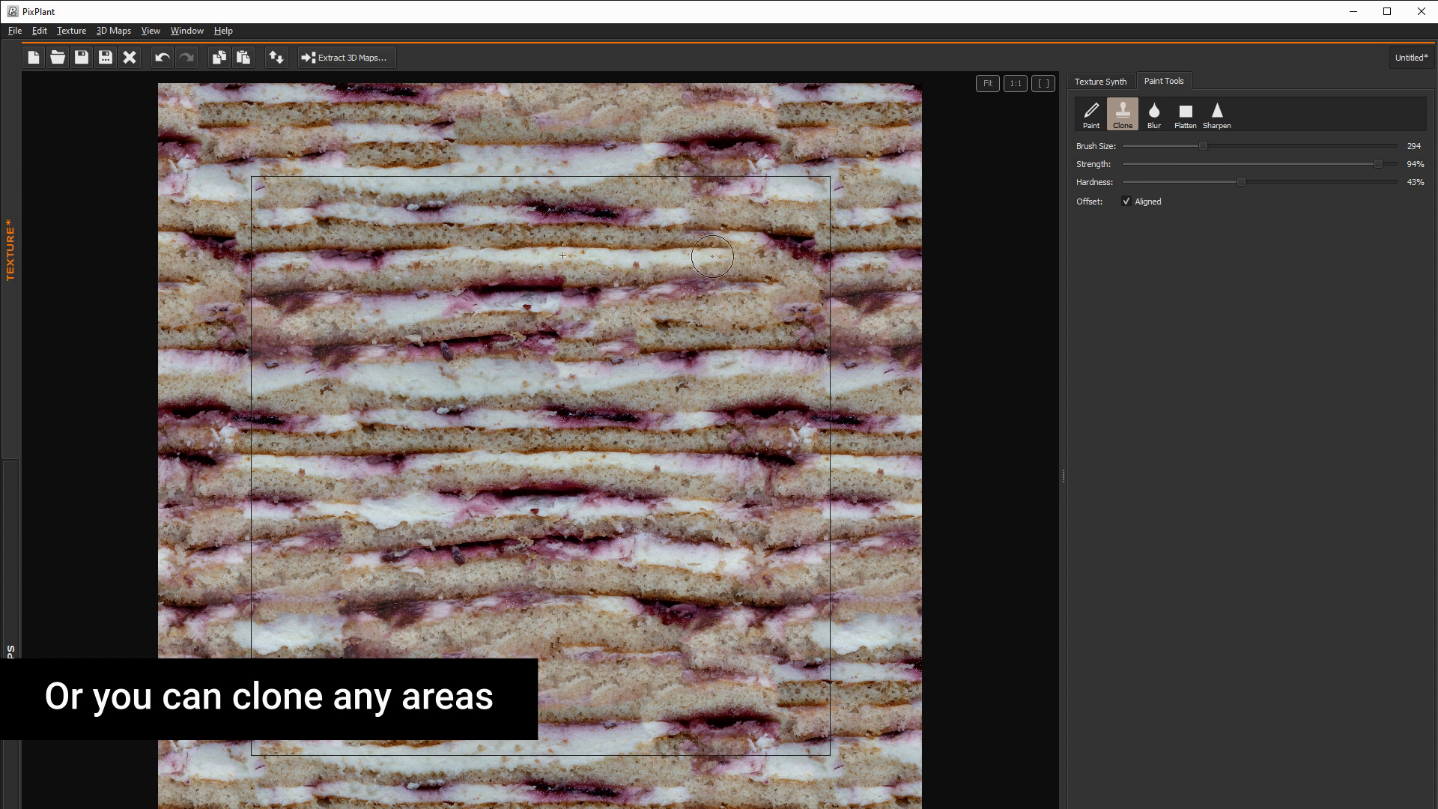
{"action": "left_click_drag", "start_coordinate": [712, 256], "coordinate": [831, 262]}
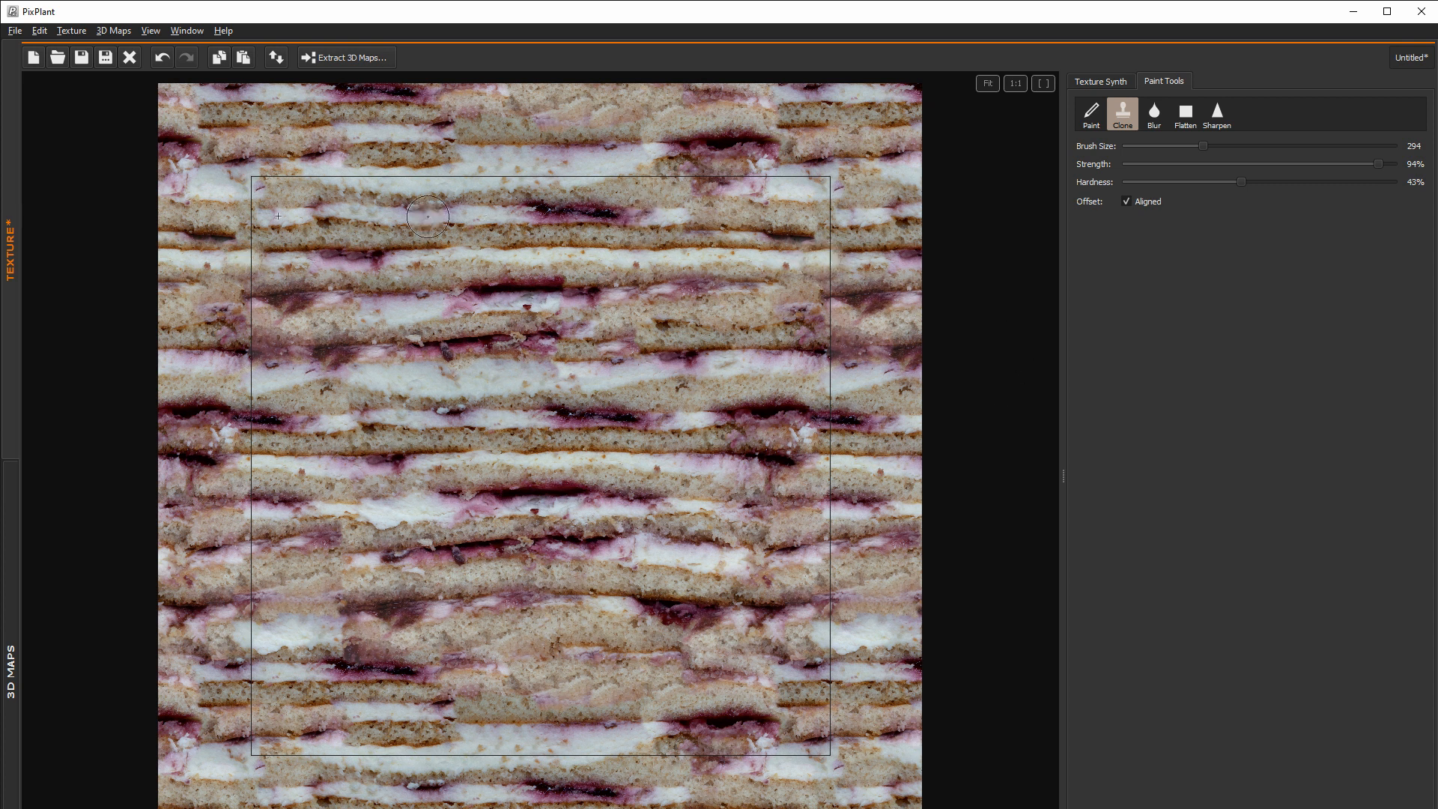
{"action": "left_click_drag", "start_coordinate": [696, 209], "coordinate": [821, 216]}
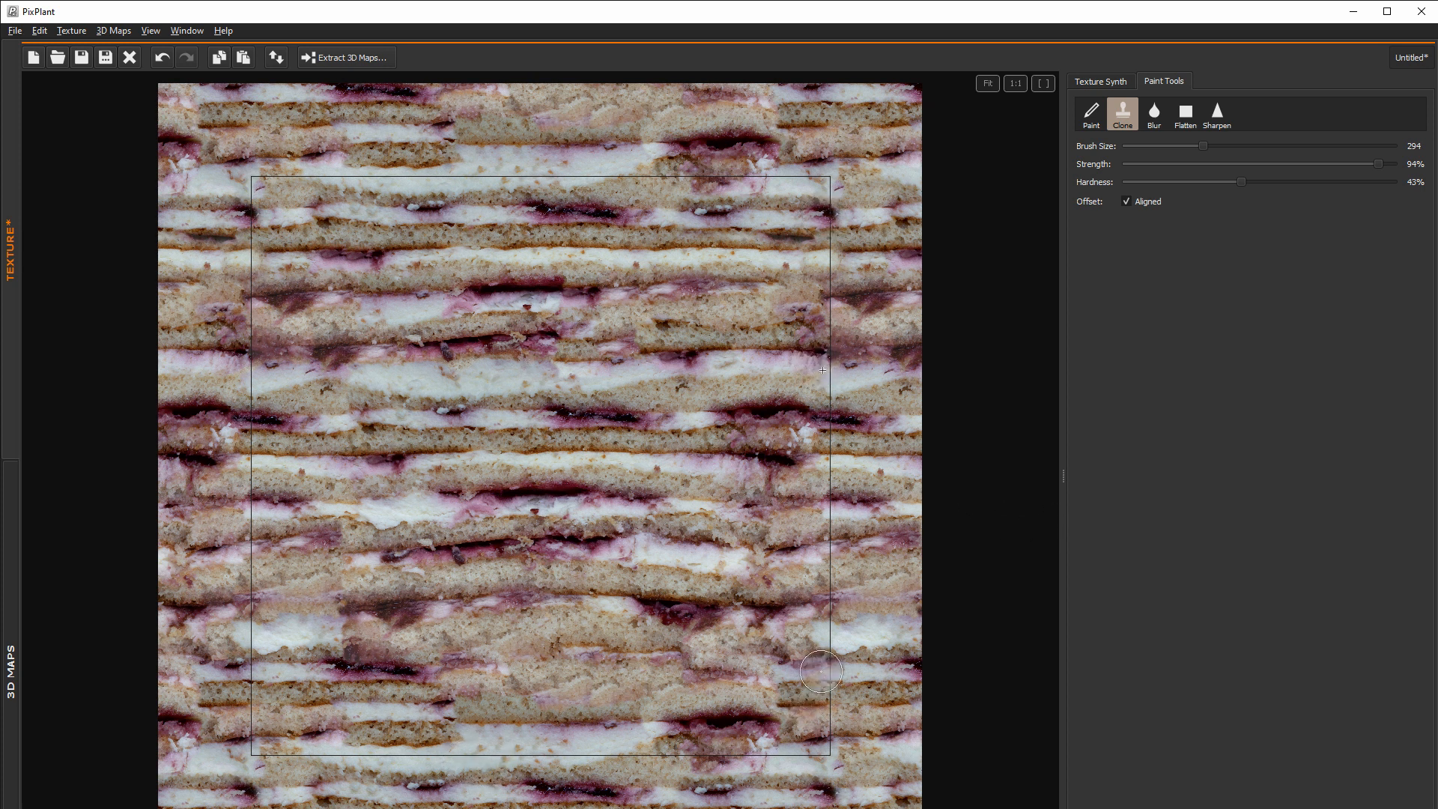
{"action": "left_click_drag", "start_coordinate": [821, 671], "coordinate": [278, 672]}
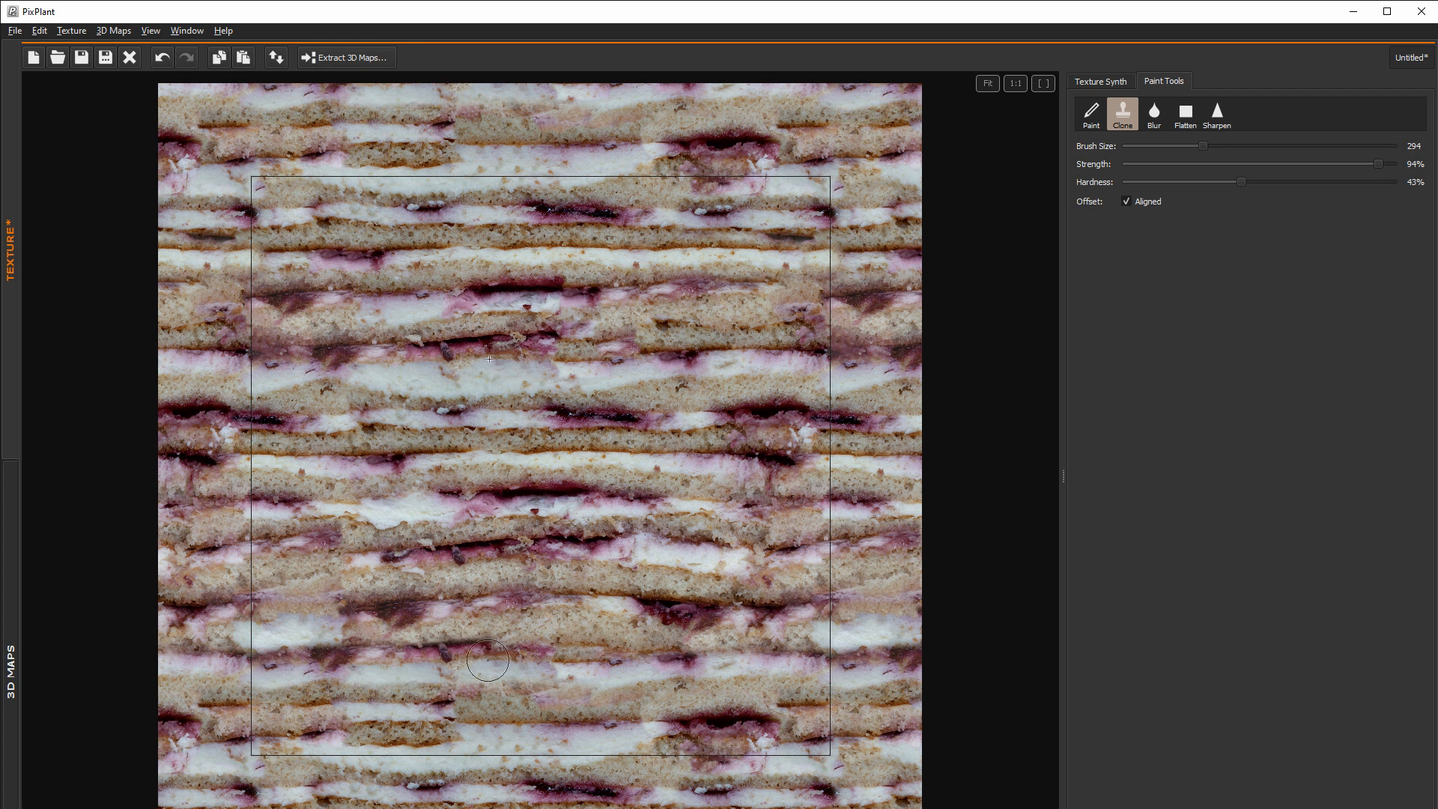
{"action": "left_click_drag", "start_coordinate": [820, 666], "coordinate": [355, 672]}
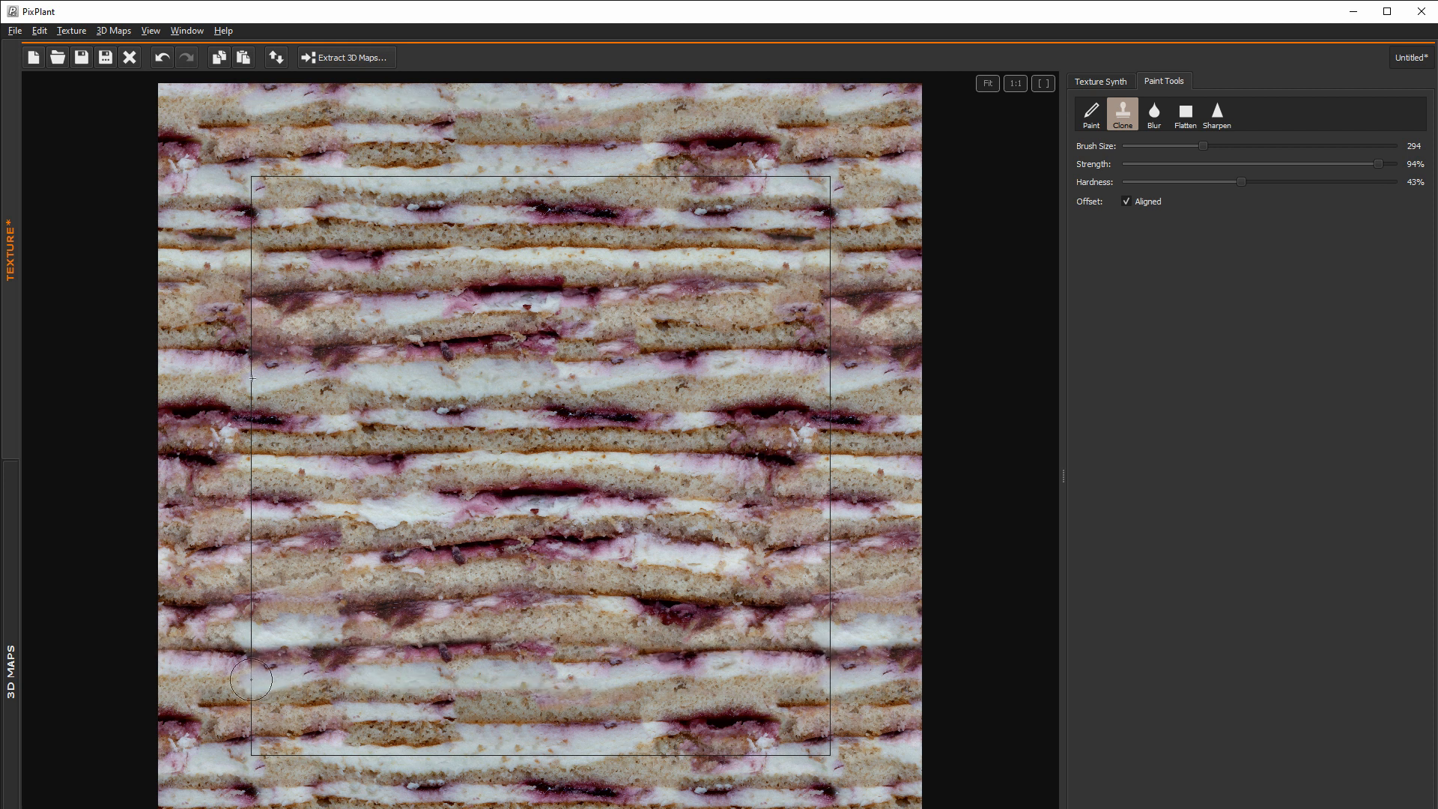
{"action": "left_click_drag", "start_coordinate": [270, 680], "coordinate": [697, 672]}
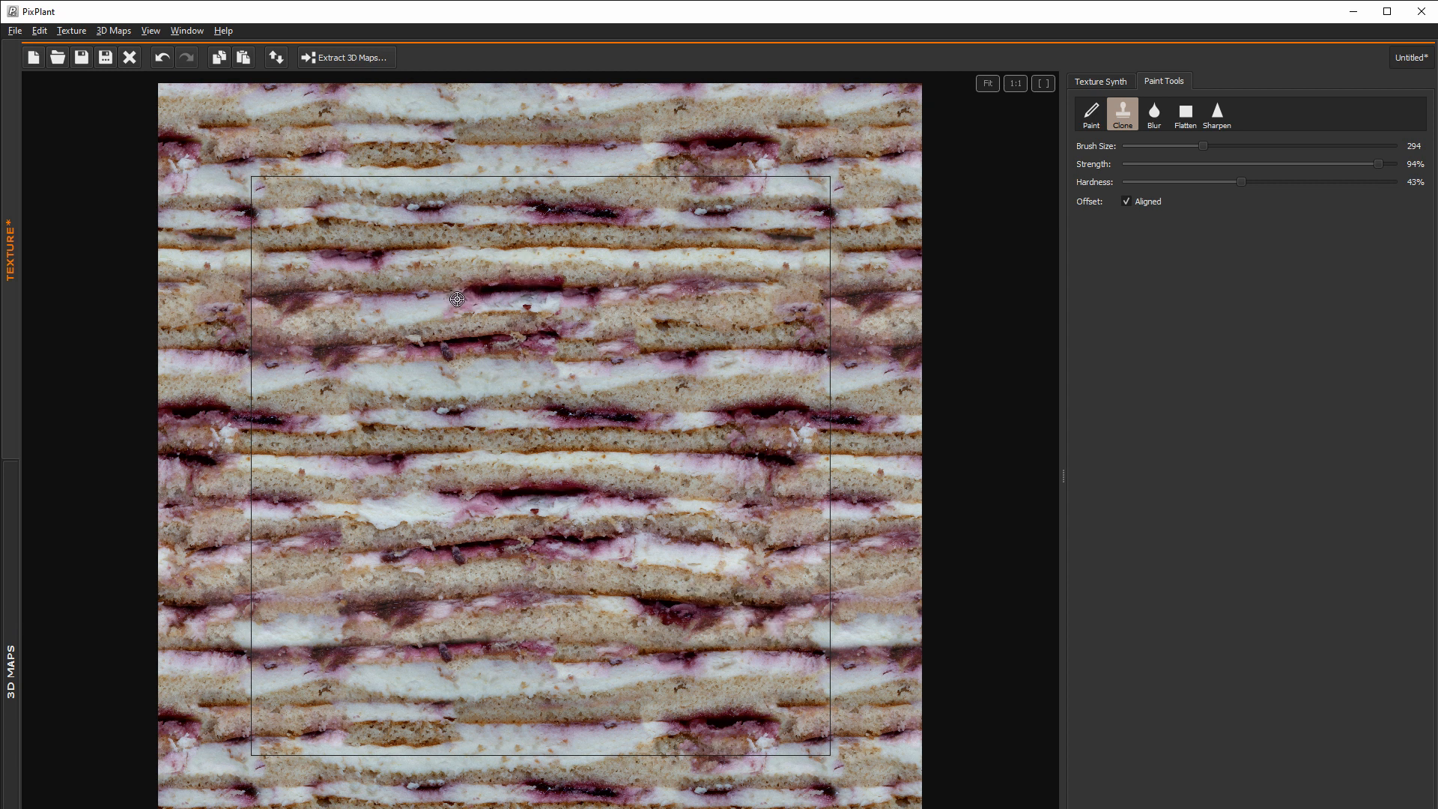
Step: Extract the 3D maps, with the displacement's fine detail set to minimum and its surface scale raised slightly
{"action": "left_click", "coordinate": [345, 58]}
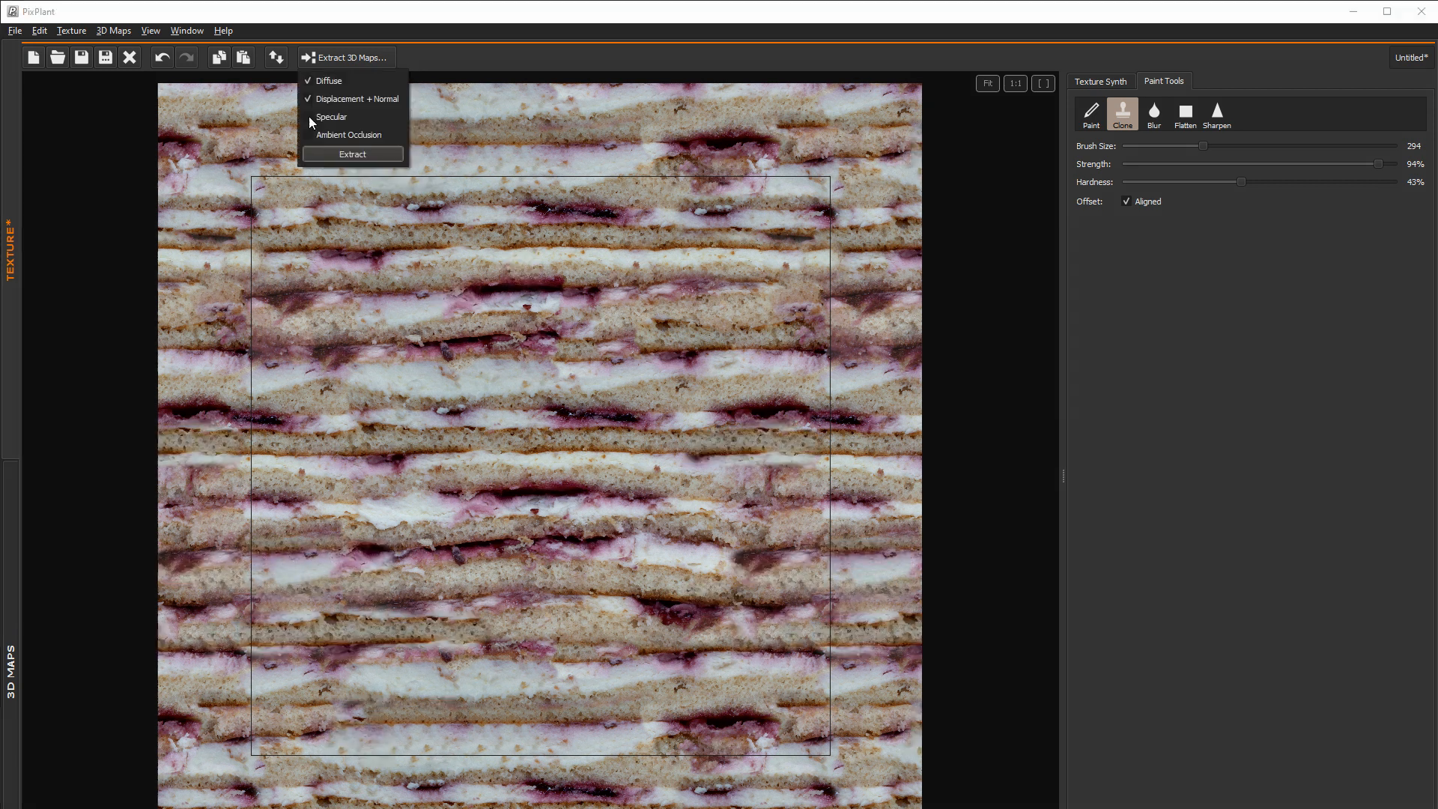
{"action": "left_click", "coordinate": [335, 154]}
{"action": "left_click_drag", "start_coordinate": [1103, 208], "coordinate": [1116, 209]}
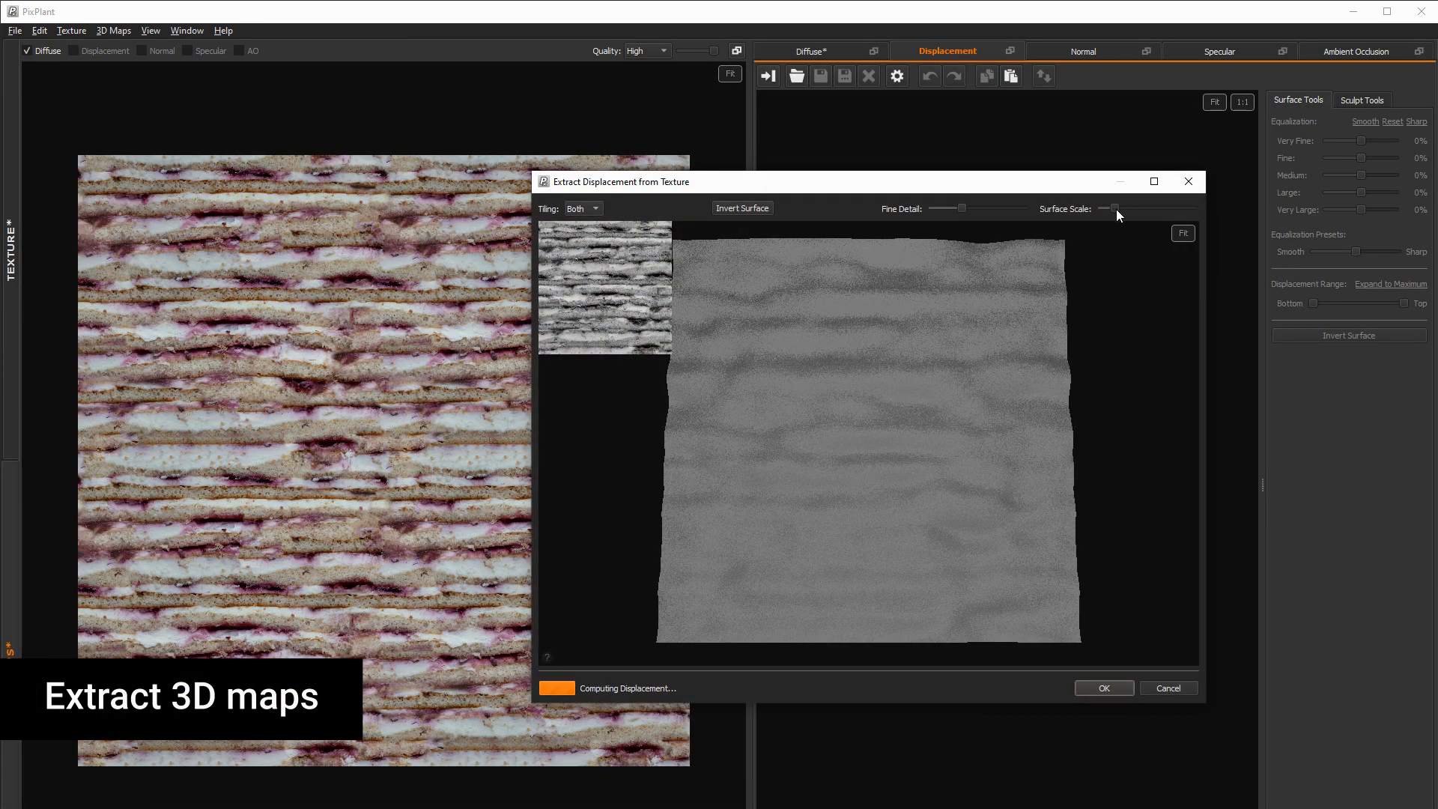
{"action": "left_click_drag", "start_coordinate": [961, 208], "coordinate": [934, 209]}
{"action": "left_click_drag", "start_coordinate": [1117, 208], "coordinate": [1121, 208]}
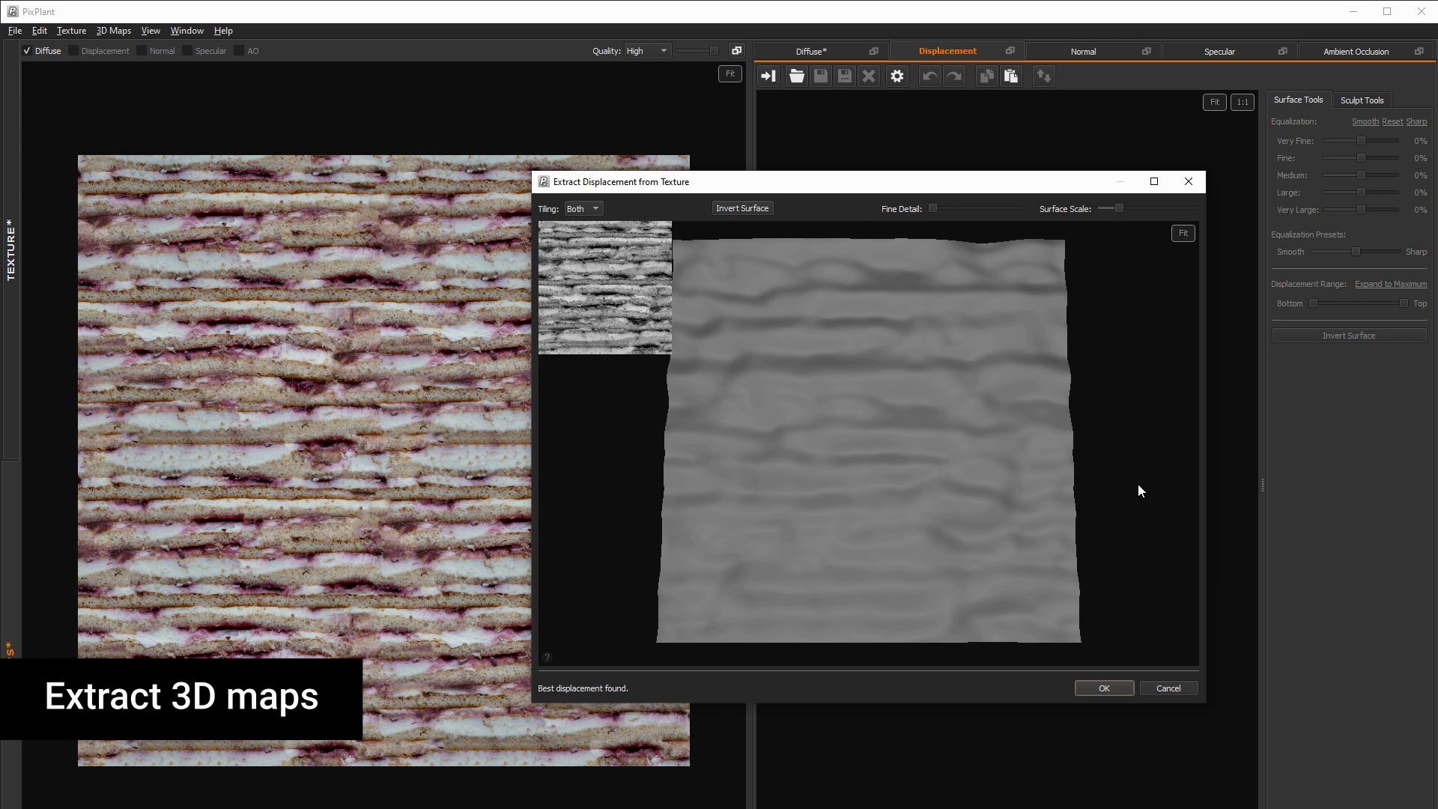
{"action": "left_click", "coordinate": [1104, 687]}
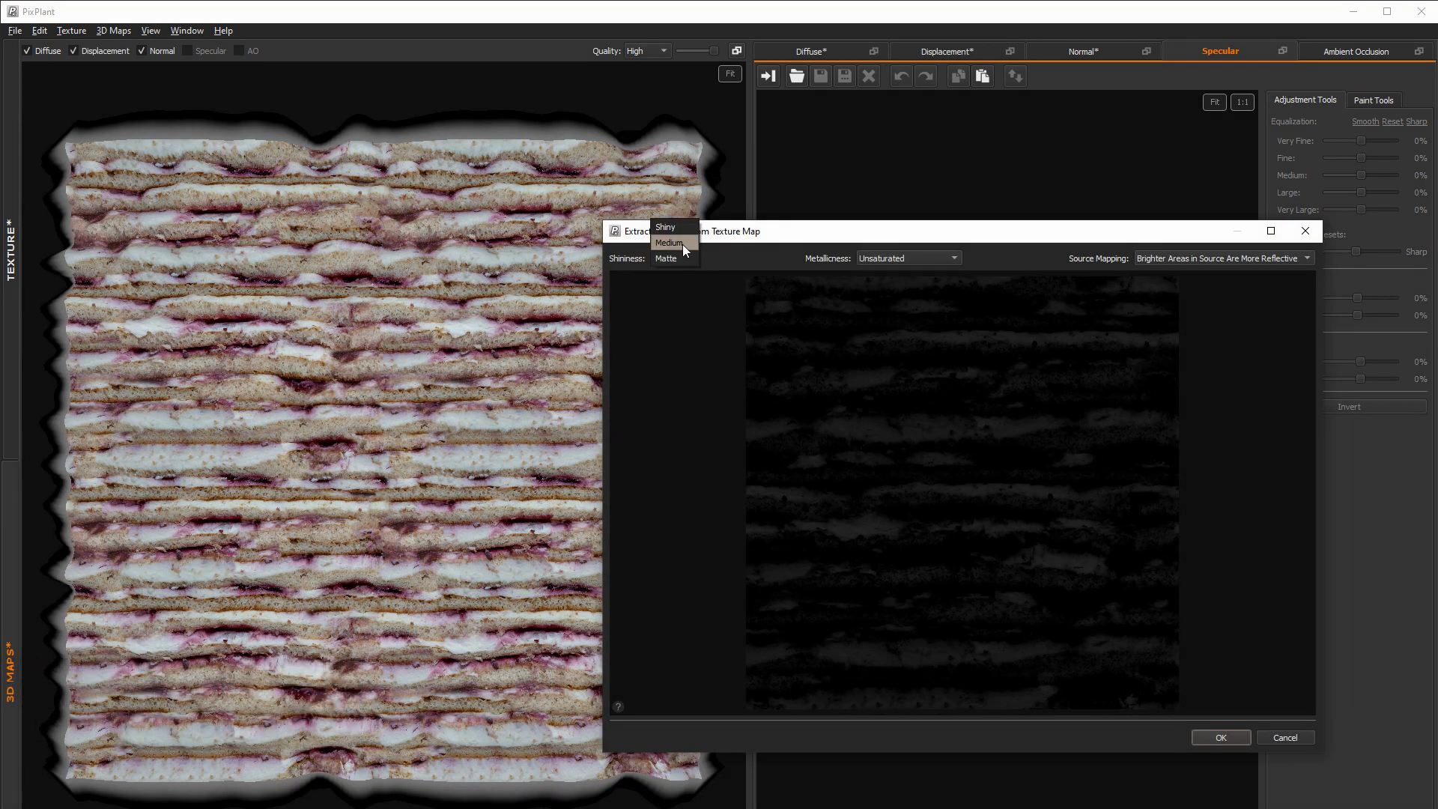
Step: Set the specular map's shininess to Medium and compare the Non-Metallic Reflections and Unsaturated metallicness options
{"action": "left_click", "coordinate": [682, 243]}
{"action": "left_click", "coordinate": [954, 261]}
{"action": "left_click", "coordinate": [945, 247]}
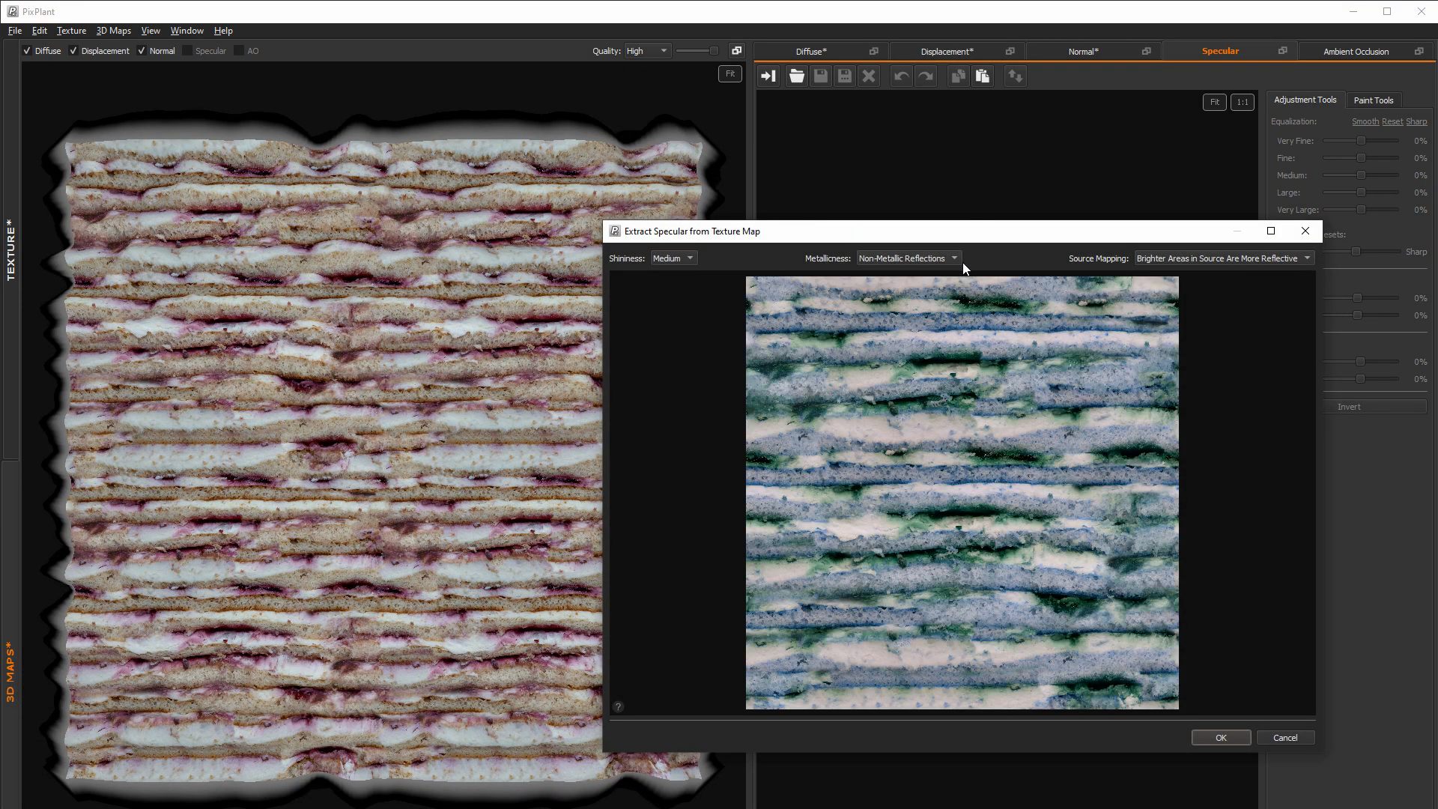
{"action": "left_click", "coordinate": [951, 262]}
{"action": "left_click", "coordinate": [915, 274]}
{"action": "left_click", "coordinate": [955, 256]}
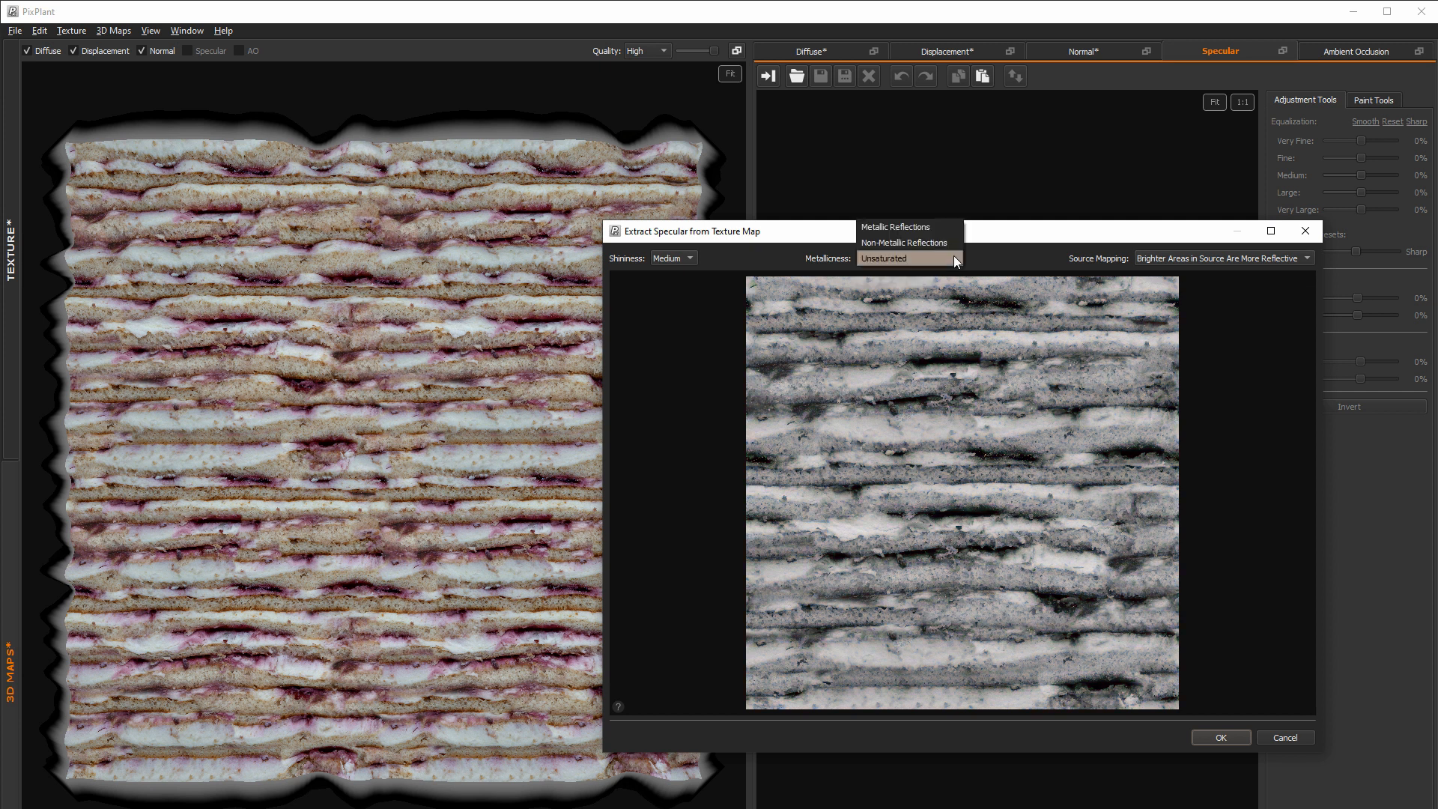
{"action": "left_click", "coordinate": [889, 247]}
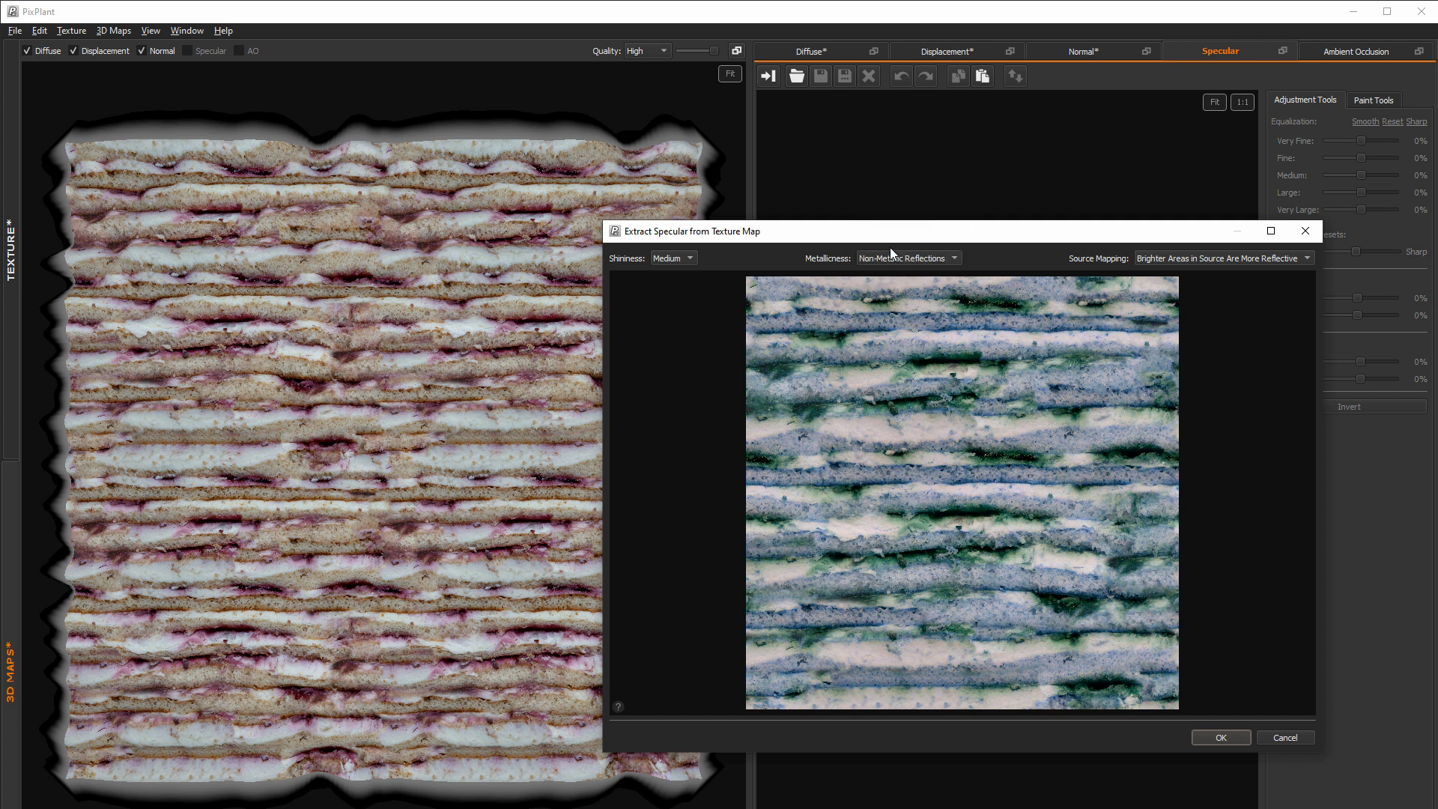
Step: Keep brighter source areas more reflective and extract the unsaturated specular map
{"action": "left_click", "coordinate": [1300, 257]}
{"action": "left_click", "coordinate": [1301, 255]}
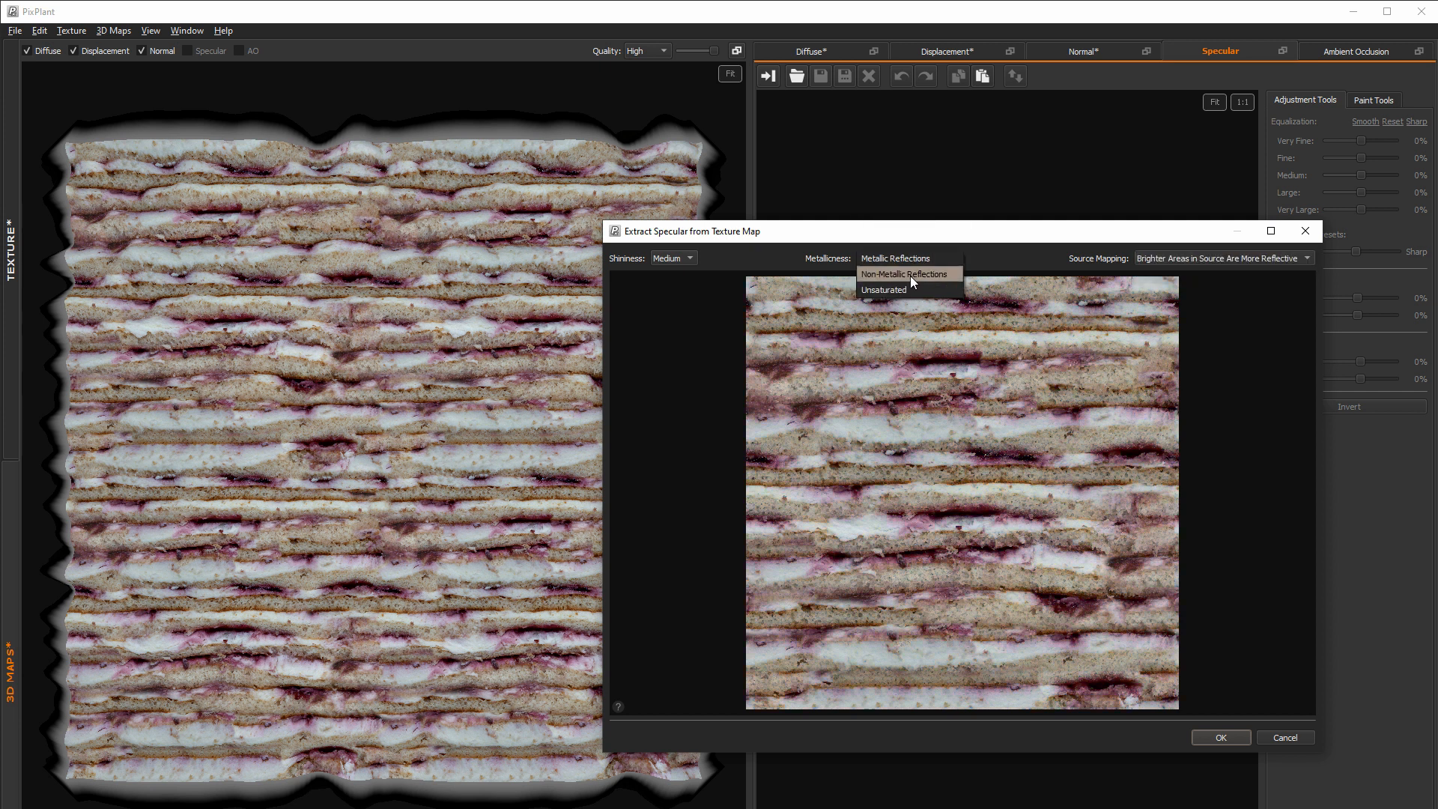
{"action": "left_click", "coordinate": [1221, 738]}
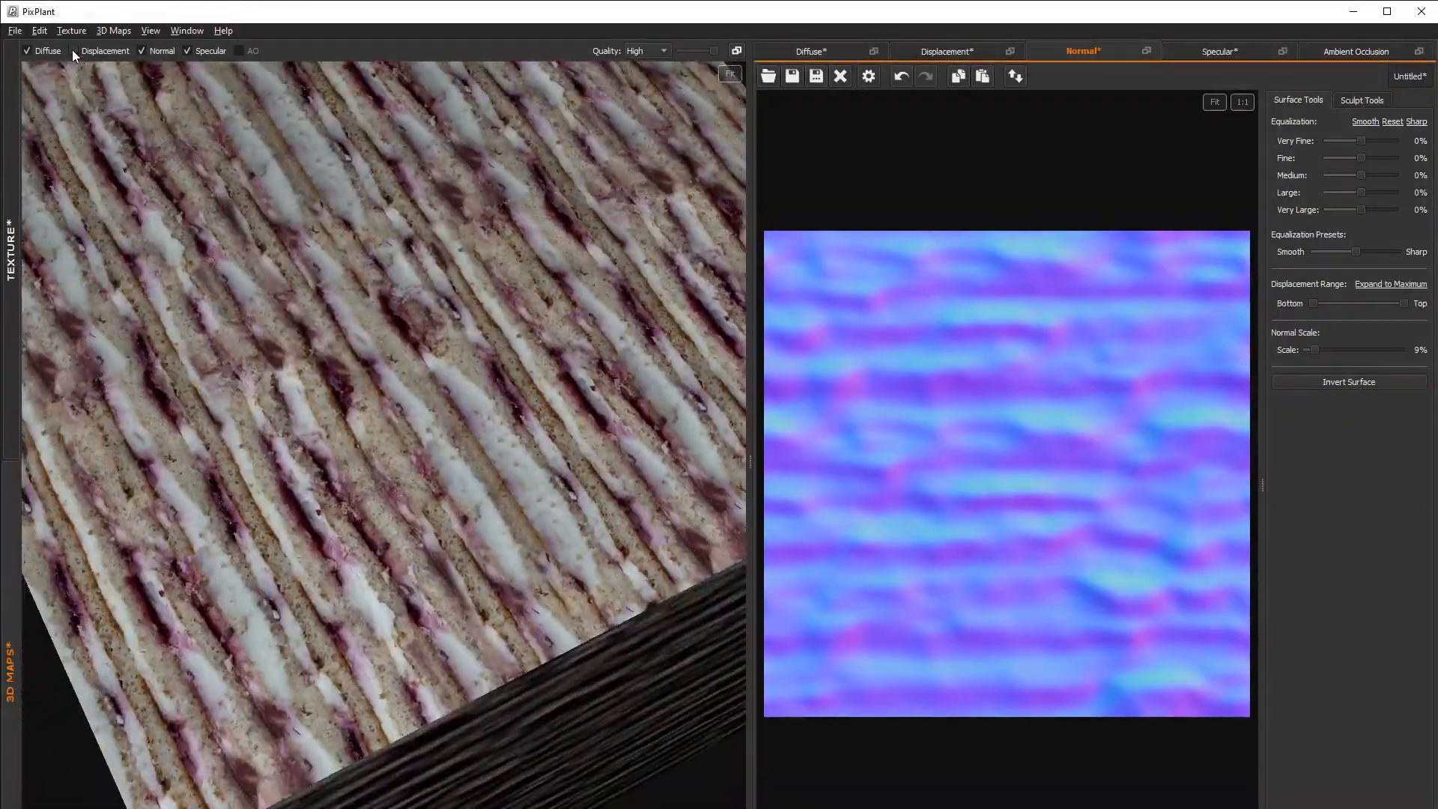
Step: Turn off displacement in the 3D preview and adjust the specular map's detail equalization, with Very Fine at -100%
{"action": "left_click", "coordinate": [73, 51]}
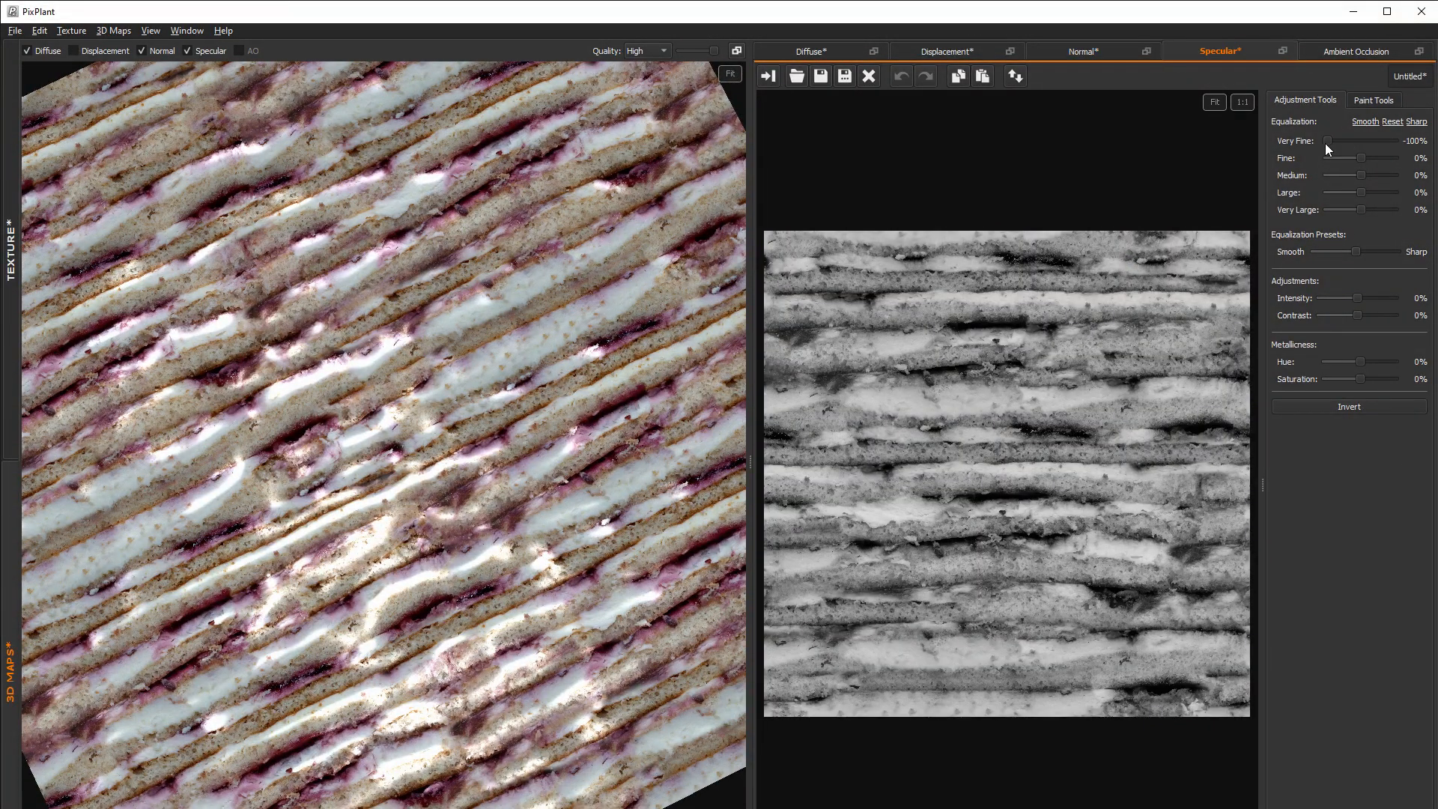
{"action": "left_click_drag", "start_coordinate": [1361, 158], "coordinate": [1382, 192]}
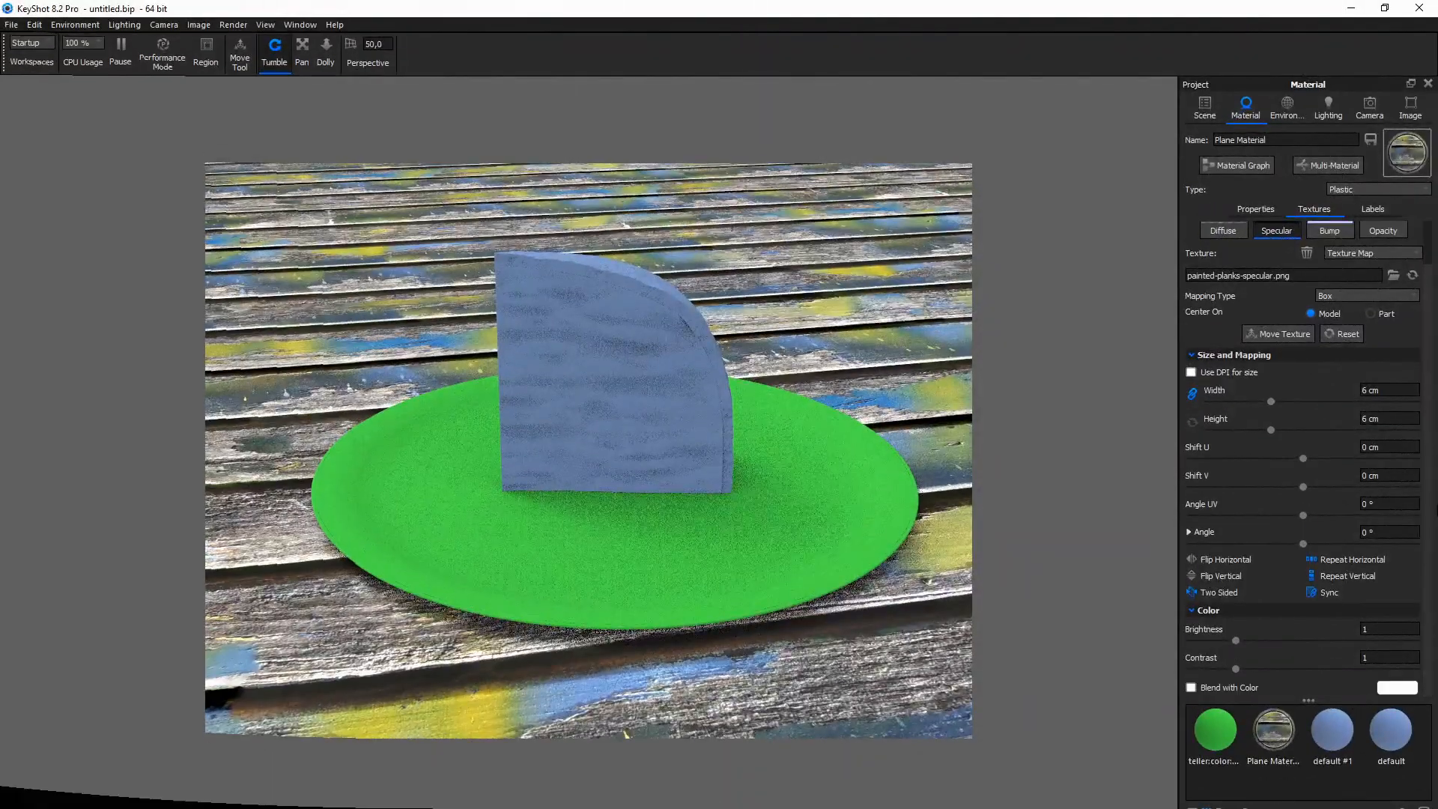
Step: In KeyShot, set the bump height of the plane material's painted-planks normal map to -3
{"action": "key", "text": "Return"}
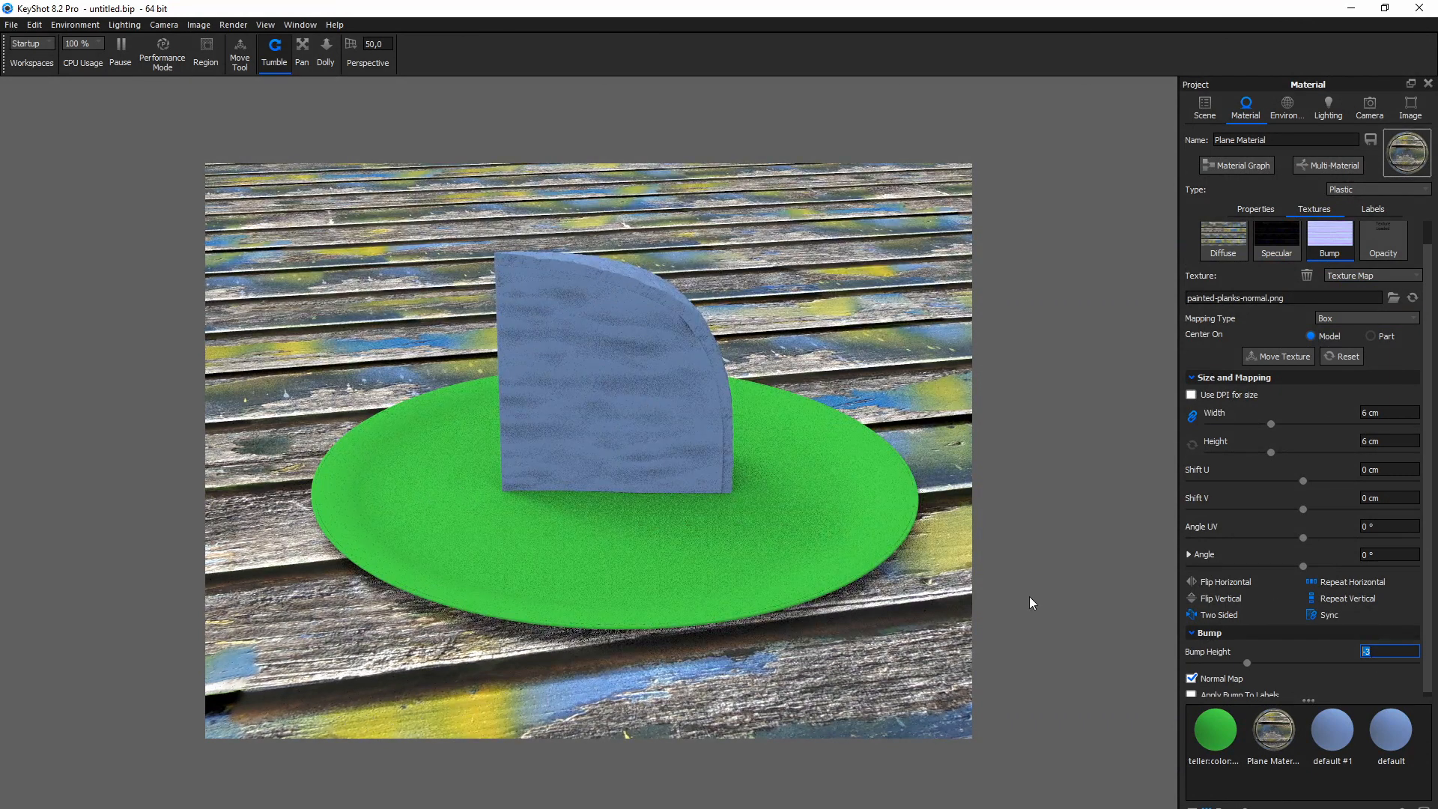
Step: Change the green plate's material to Plastic and give it a near-white diffuse color
{"action": "double_click", "coordinate": [848, 495]}
{"action": "left_click", "coordinate": [1349, 190]}
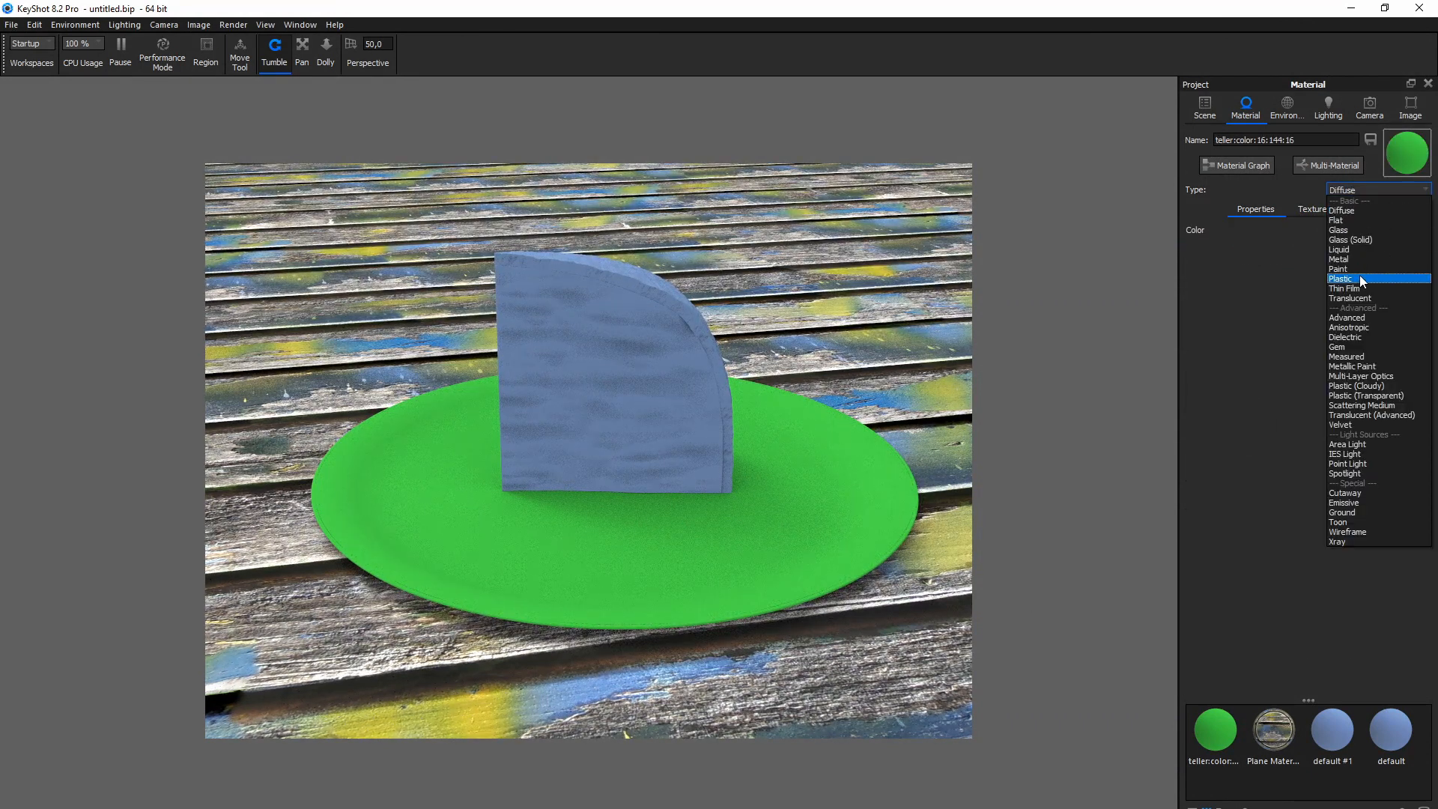
{"action": "left_click", "coordinate": [1364, 283]}
{"action": "left_click", "coordinate": [1401, 229]}
{"action": "left_click", "coordinate": [1198, 146]}
{"action": "left_click", "coordinate": [1355, 405]}
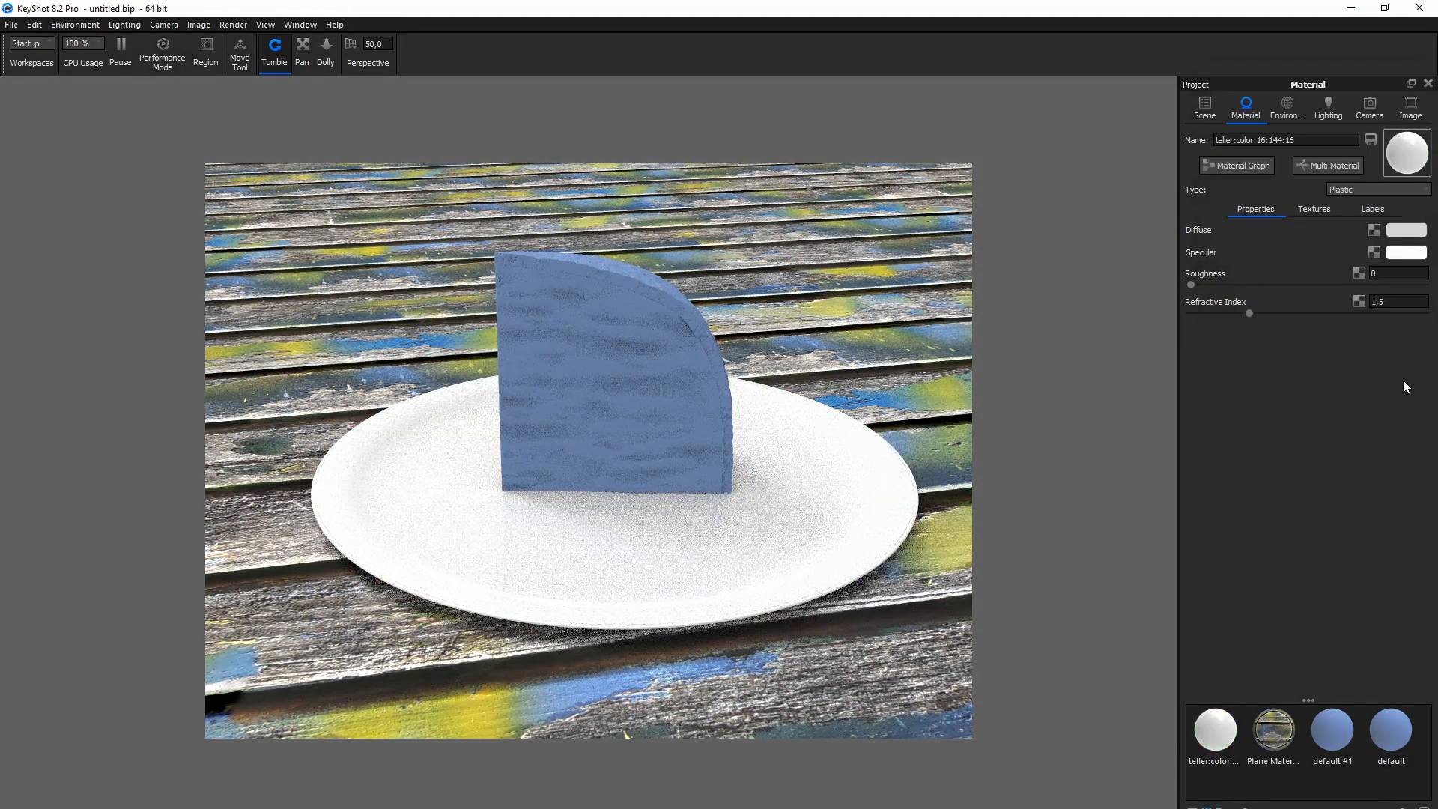
Step: Frame the cake slice and plate at a slight angle, save the view as a new camera and lock it
{"action": "double_click", "coordinate": [874, 659]}
{"action": "scroll", "coordinate": [875, 659], "scroll_direction": "down", "scroll_amount": 3}
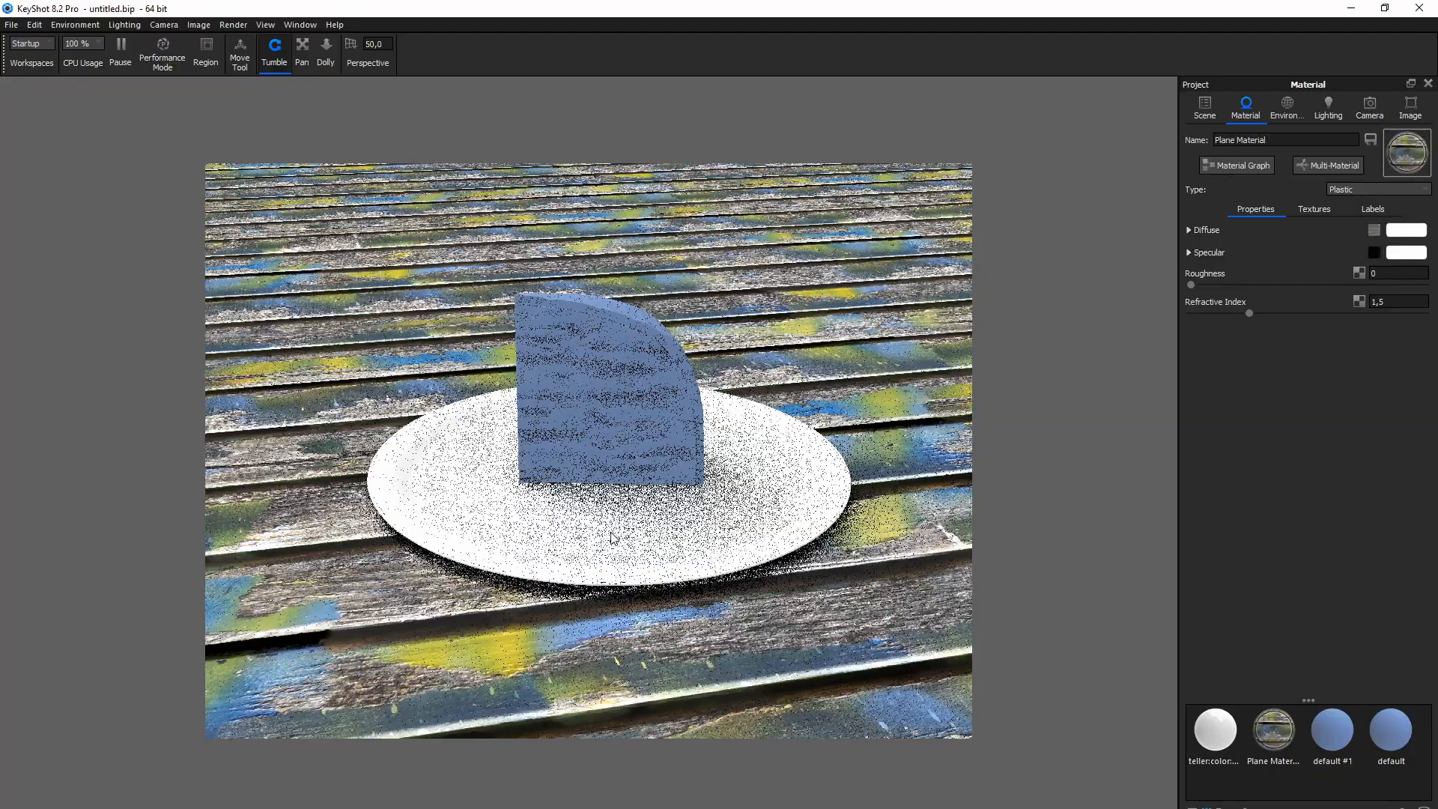
{"action": "scroll", "coordinate": [875, 659], "scroll_direction": "up", "scroll_amount": 5}
{"action": "middle_click_drag", "start_coordinate": [875, 659], "coordinate": [848, 649]}
{"action": "scroll", "coordinate": [848, 649], "scroll_direction": "down", "scroll_amount": 3}
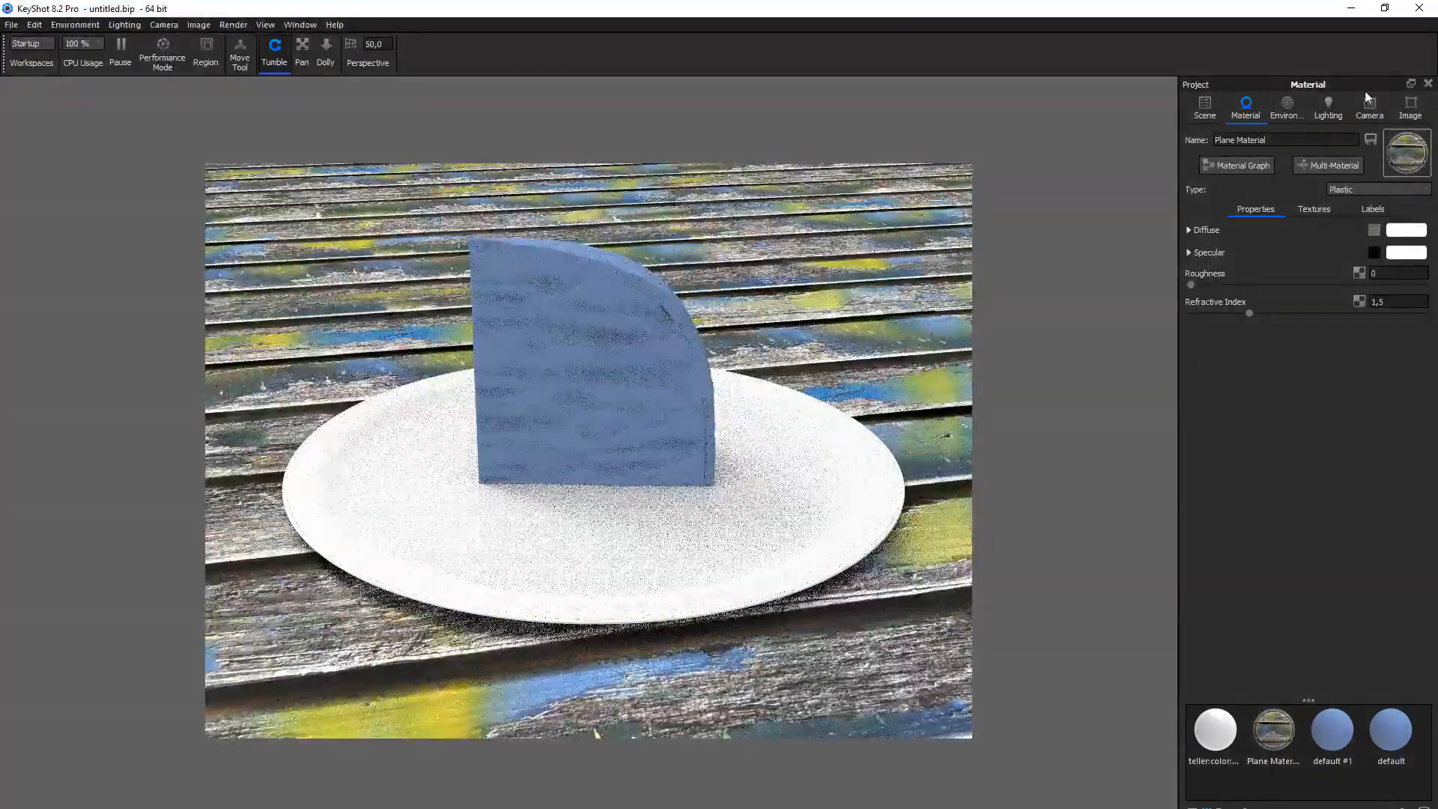
{"action": "left_click_drag", "start_coordinate": [884, 360], "coordinate": [782, 378]}
{"action": "left_click", "coordinate": [1369, 108]}
{"action": "left_click", "coordinate": [1193, 136]}
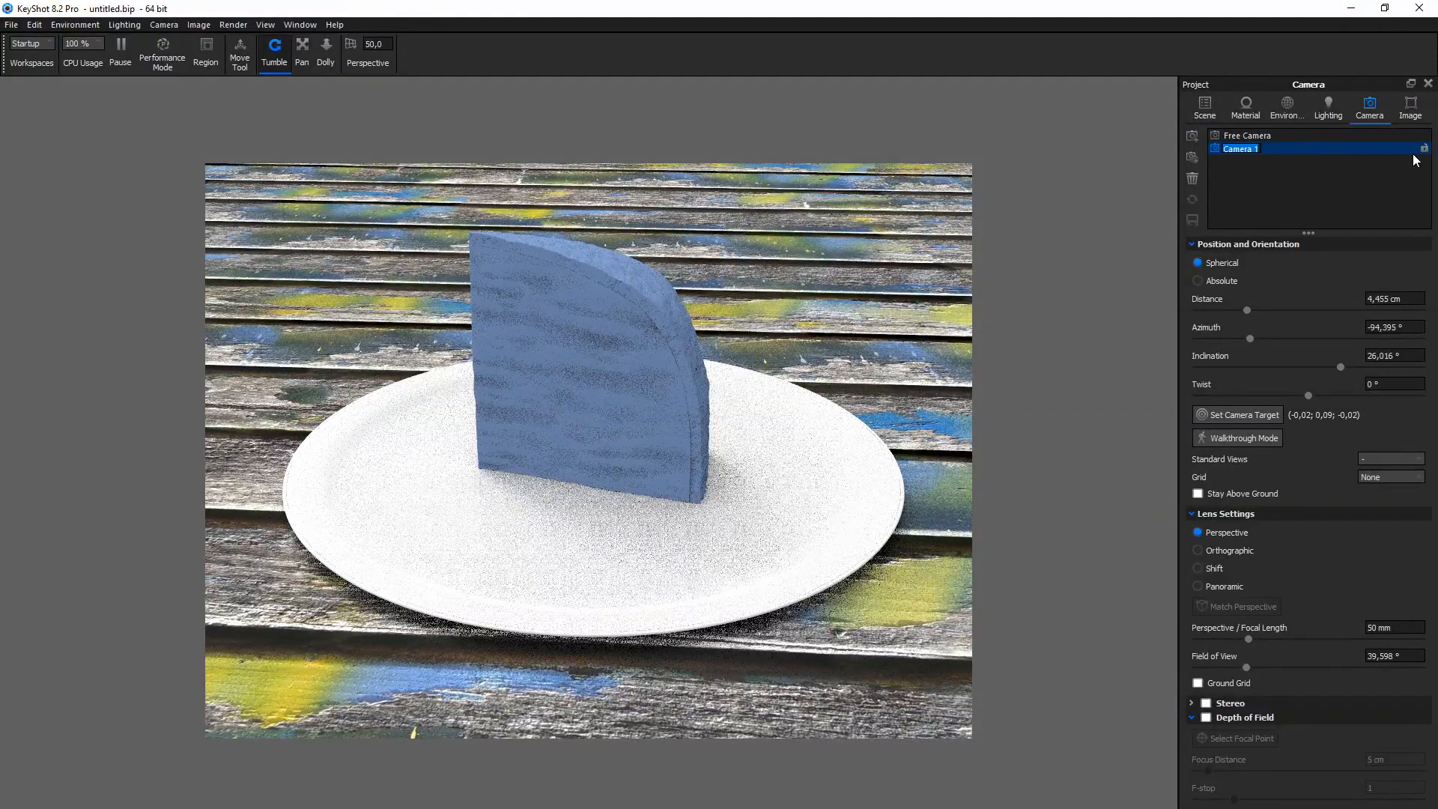
{"action": "left_click", "coordinate": [1424, 148]}
Step: Open the width of the plane material's painted-planks diffuse texture for editing
{"action": "left_click", "coordinate": [1287, 108]}
{"action": "left_click", "coordinate": [1247, 108]}
{"action": "left_click", "coordinate": [1321, 215]}
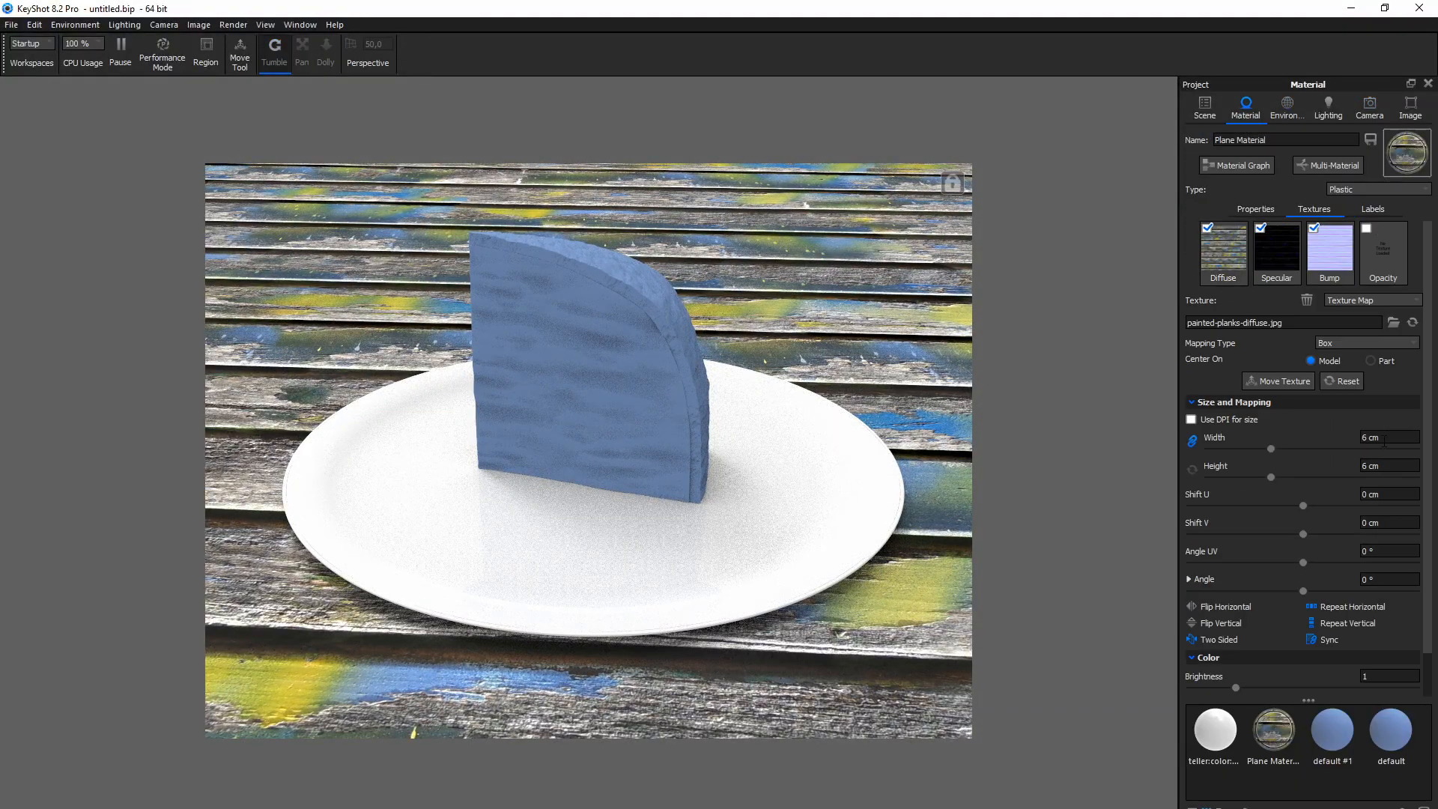
{"action": "left_click", "coordinate": [1360, 438]}
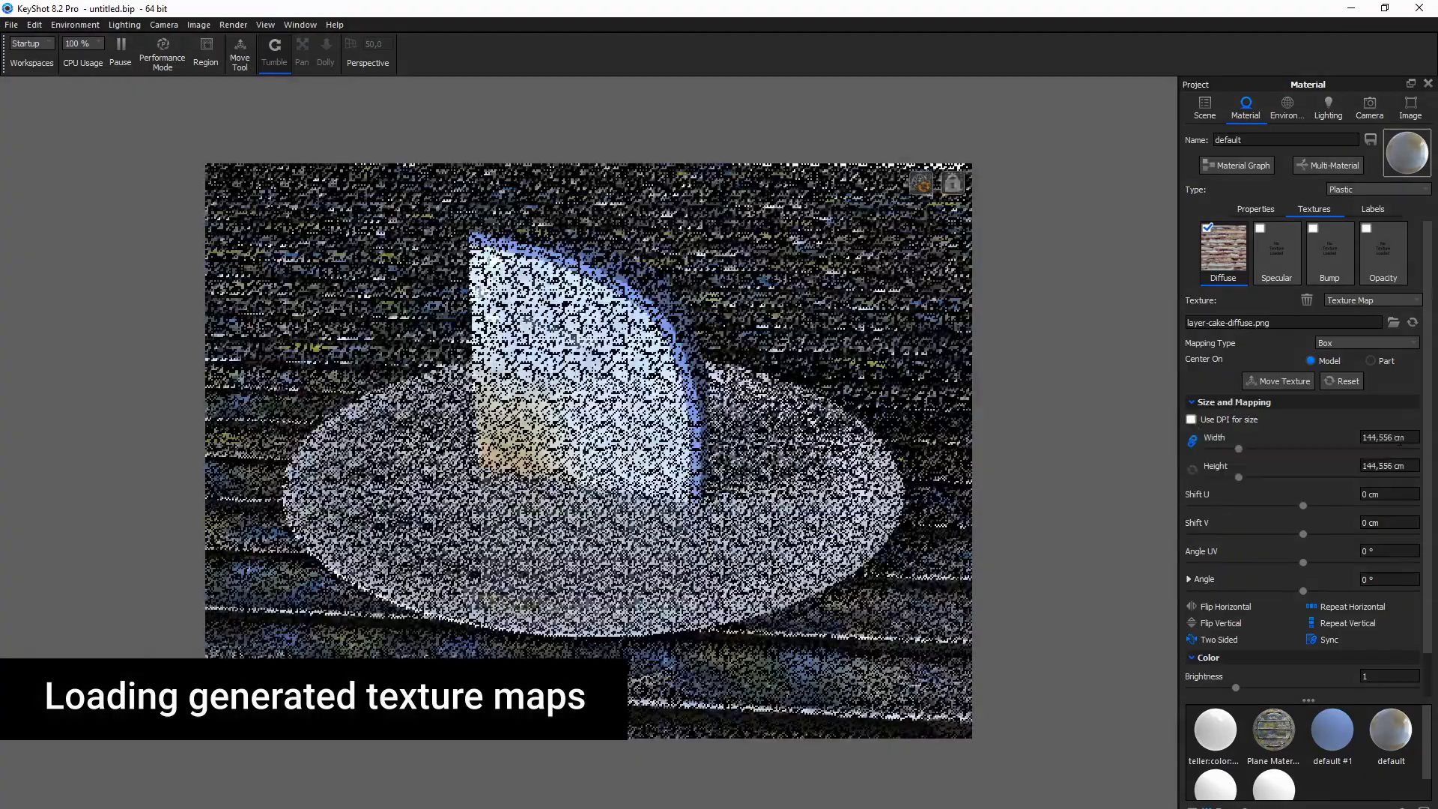
Step: Set the width and height of the cake's layer-cake-diffuse.png texture to 1.6 cm
{"action": "left_click_drag", "start_coordinate": [1403, 441], "coordinate": [1332, 437]}
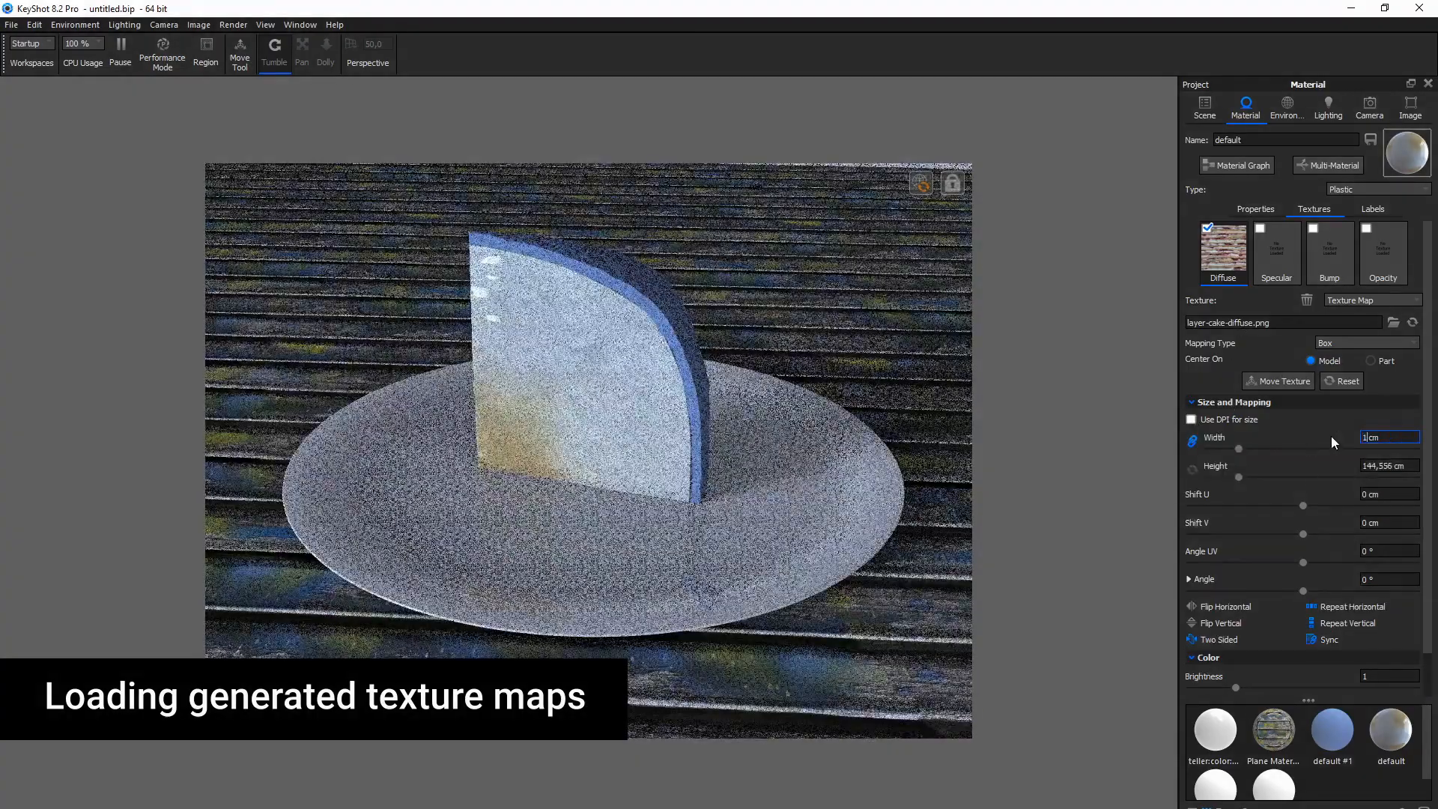
{"action": "type", "text": "1"}
{"action": "key", "text": "Return"}
{"action": "type", "text": ", "}
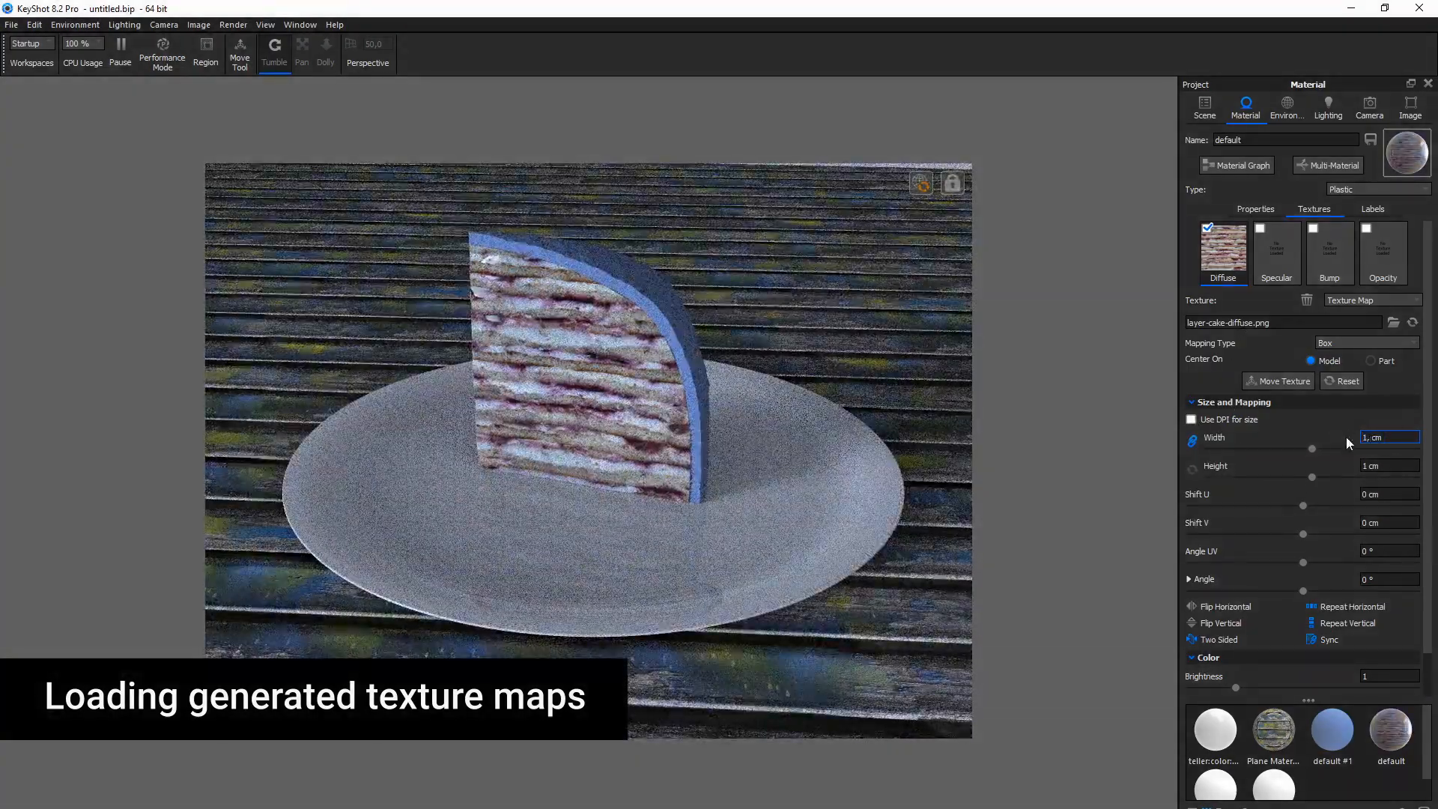
{"action": "type", "text": "6"}
{"action": "key", "text": "Return"}
Step: Load the layer-cake specular map from the FOOD textures folder as the cake material's specular texture
{"action": "left_click", "coordinate": [1277, 251]}
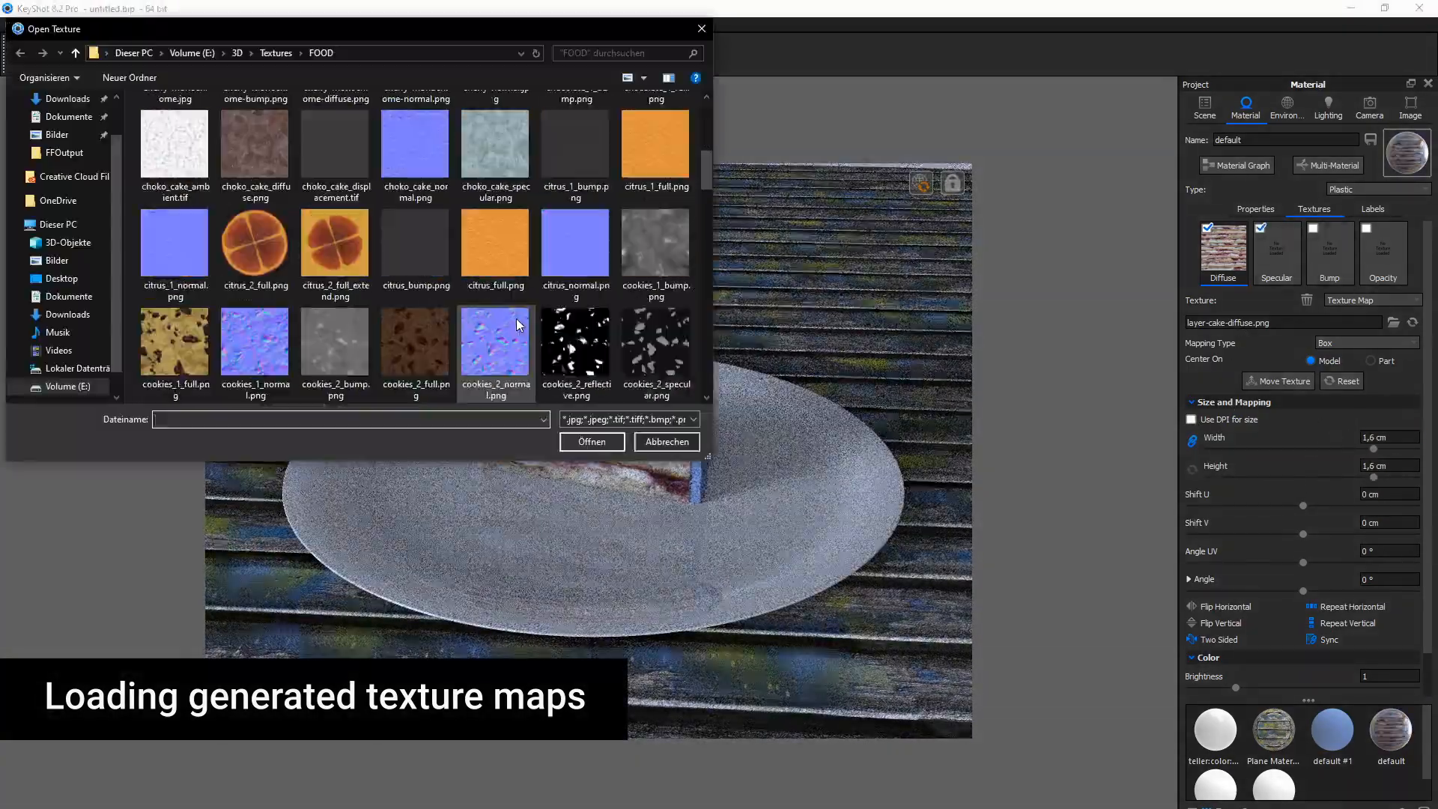
{"action": "scroll", "coordinate": [517, 324], "scroll_direction": "down", "scroll_amount": 8}
{"action": "scroll", "coordinate": [518, 324], "scroll_direction": "up", "scroll_amount": 2}
{"action": "left_click", "coordinate": [642, 227]}
{"action": "left_click", "coordinate": [614, 442]}
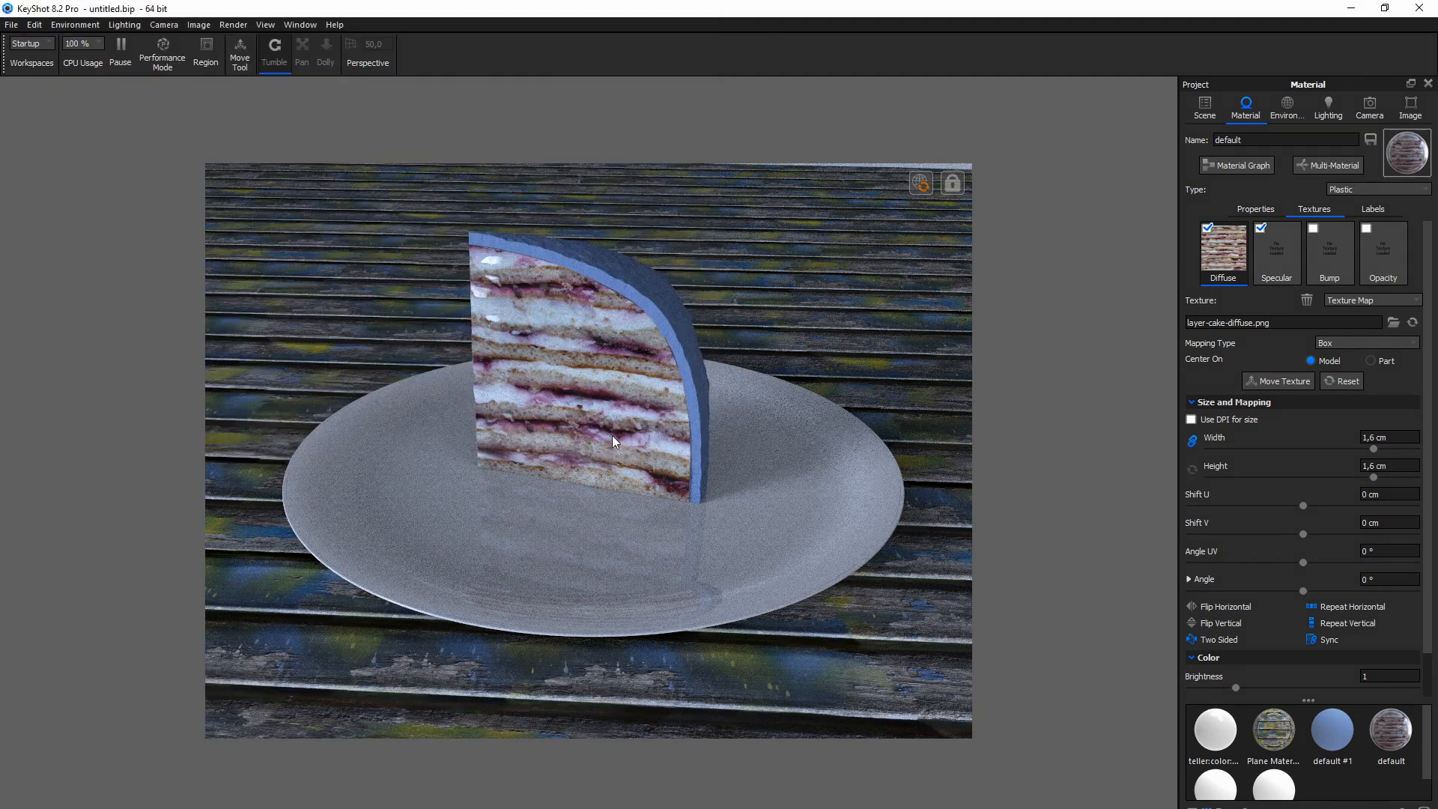
Step: Load layer-cake-normal.png as the cake material's bump texture and give it a negative bump height
{"action": "left_click", "coordinate": [1314, 231]}
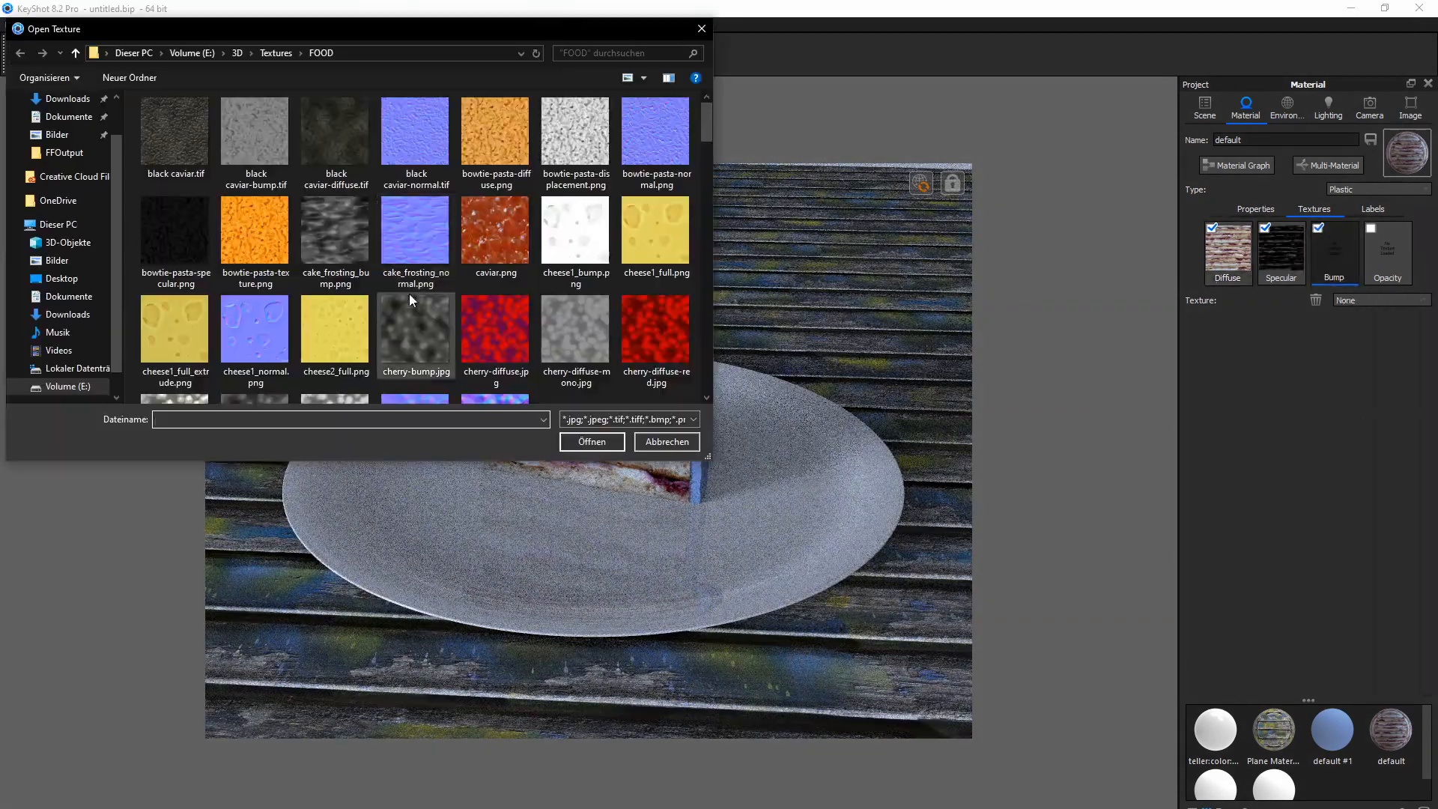
{"action": "scroll", "coordinate": [410, 299], "scroll_direction": "down", "scroll_amount": 6}
{"action": "left_click", "coordinate": [573, 241]}
{"action": "left_click", "coordinate": [592, 442]}
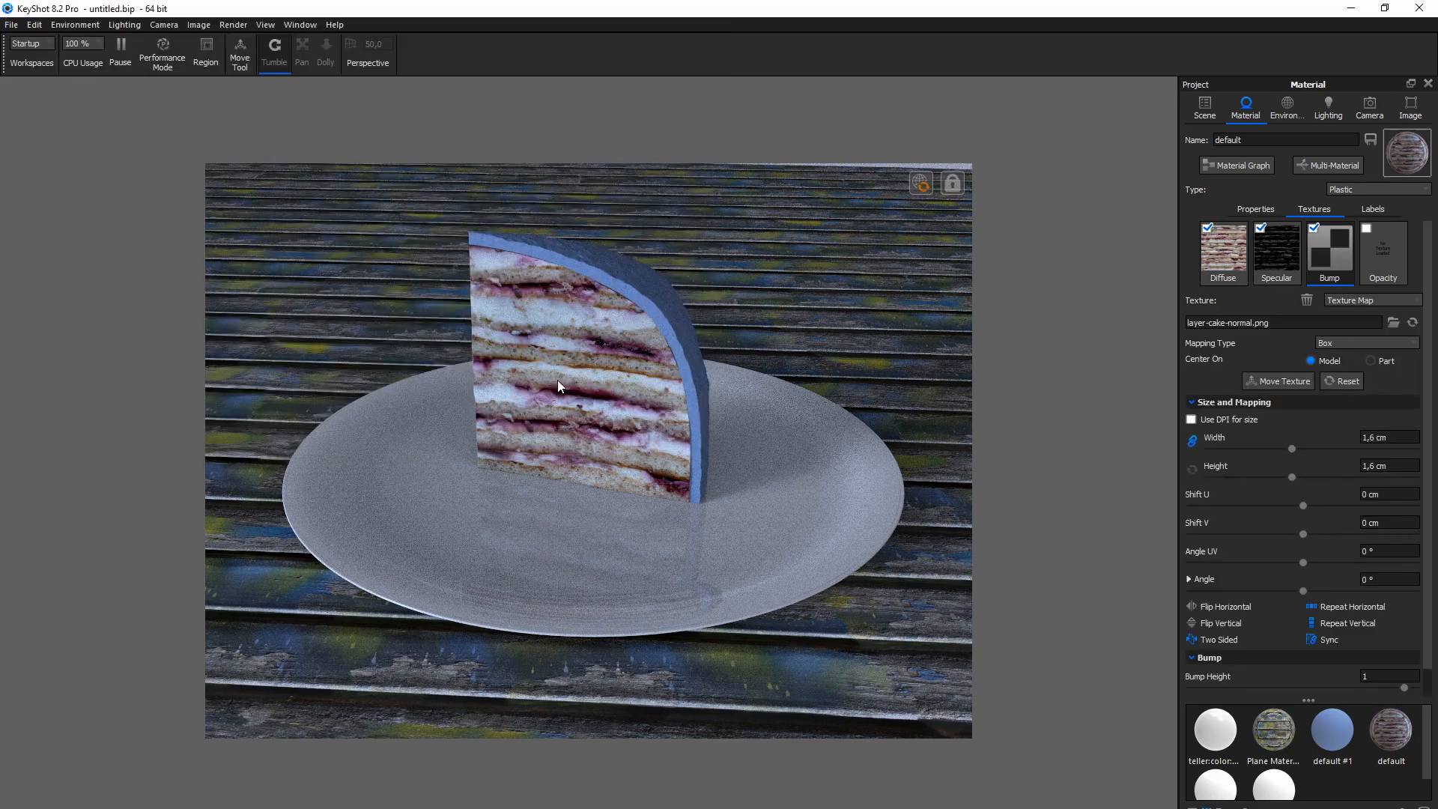
{"action": "left_click_drag", "start_coordinate": [1429, 408], "coordinate": [1429, 444]}
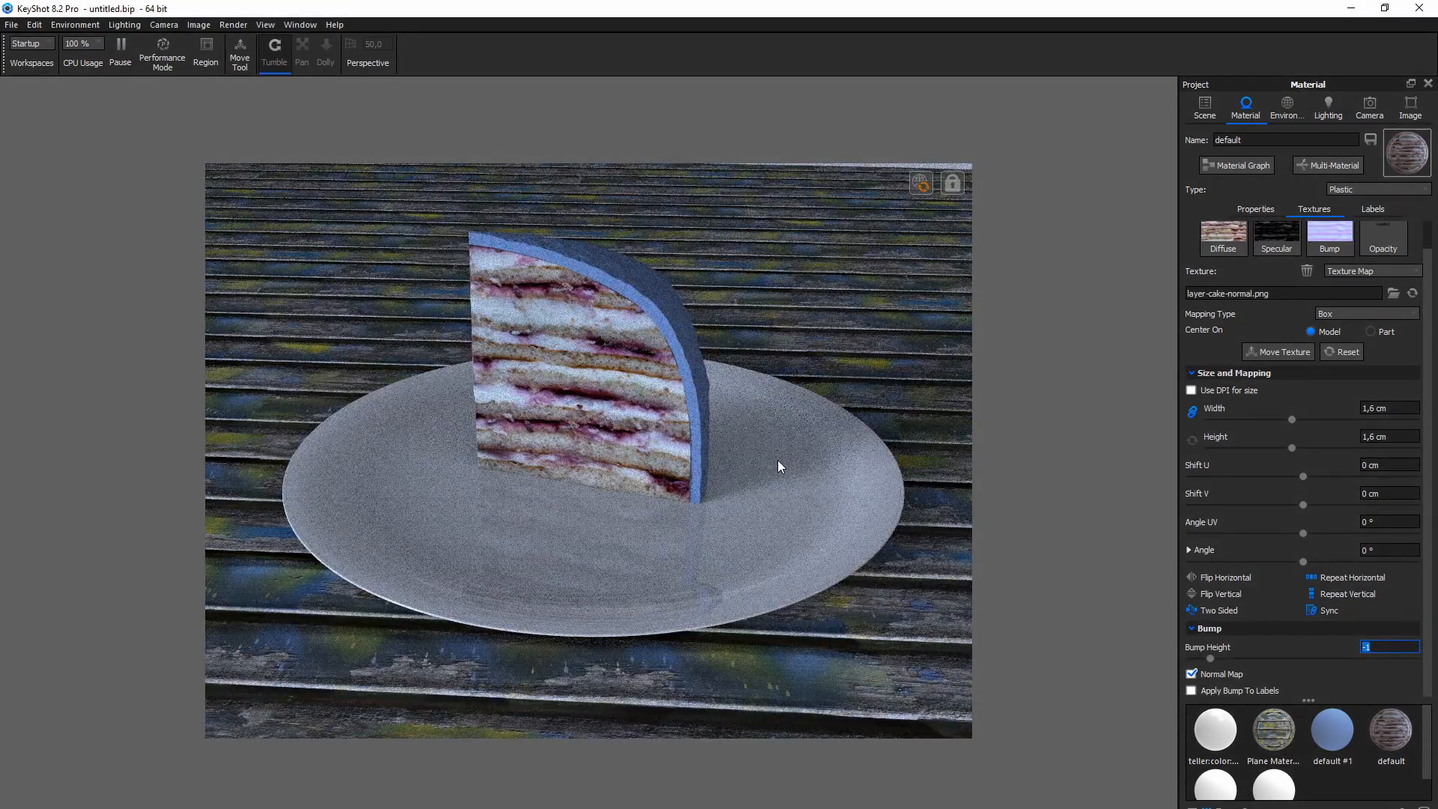
Step: Change the material of the cake slice's blue outer coating to Plastic
{"action": "double_click", "coordinate": [689, 379]}
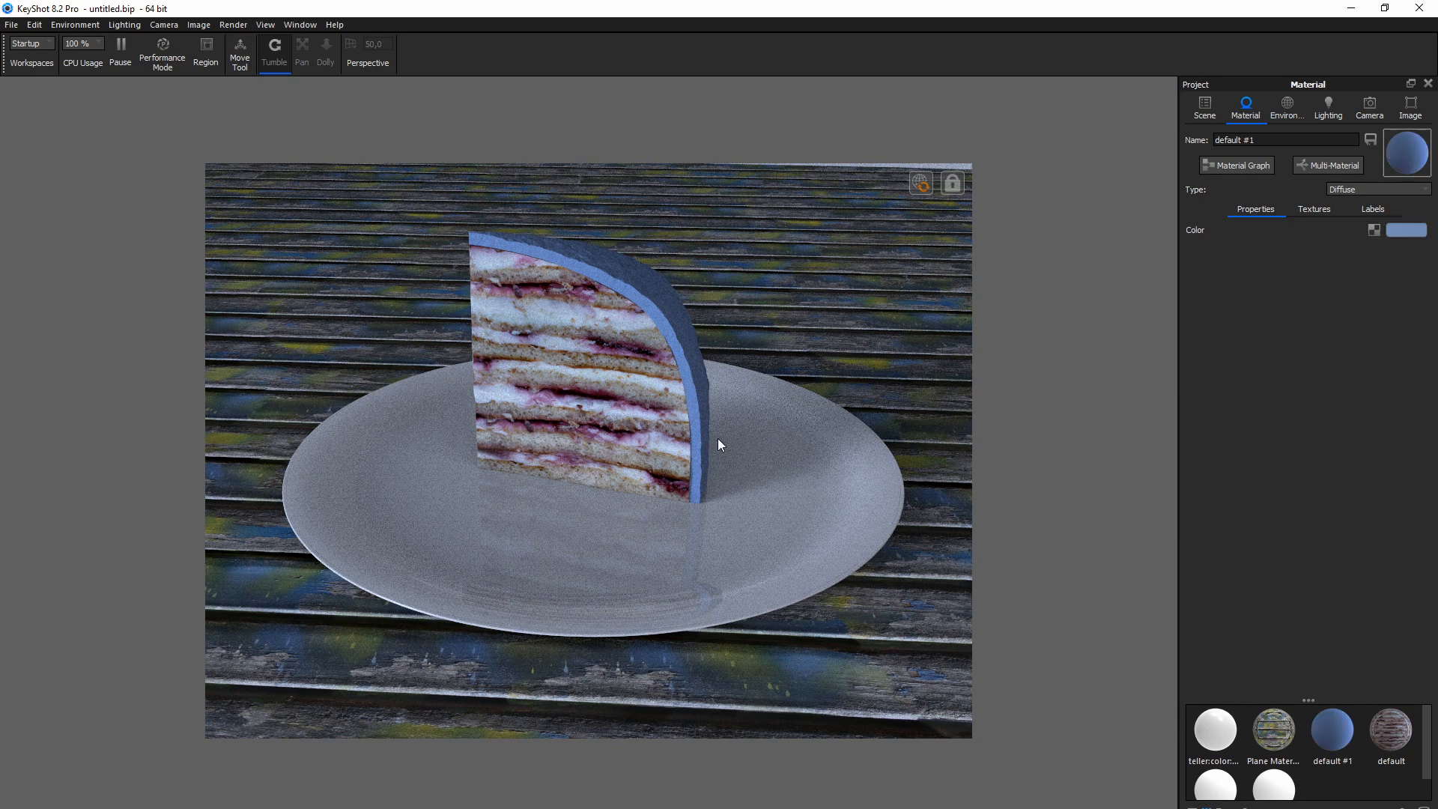
{"action": "left_click", "coordinate": [1378, 188]}
{"action": "left_click", "coordinate": [1348, 363]}
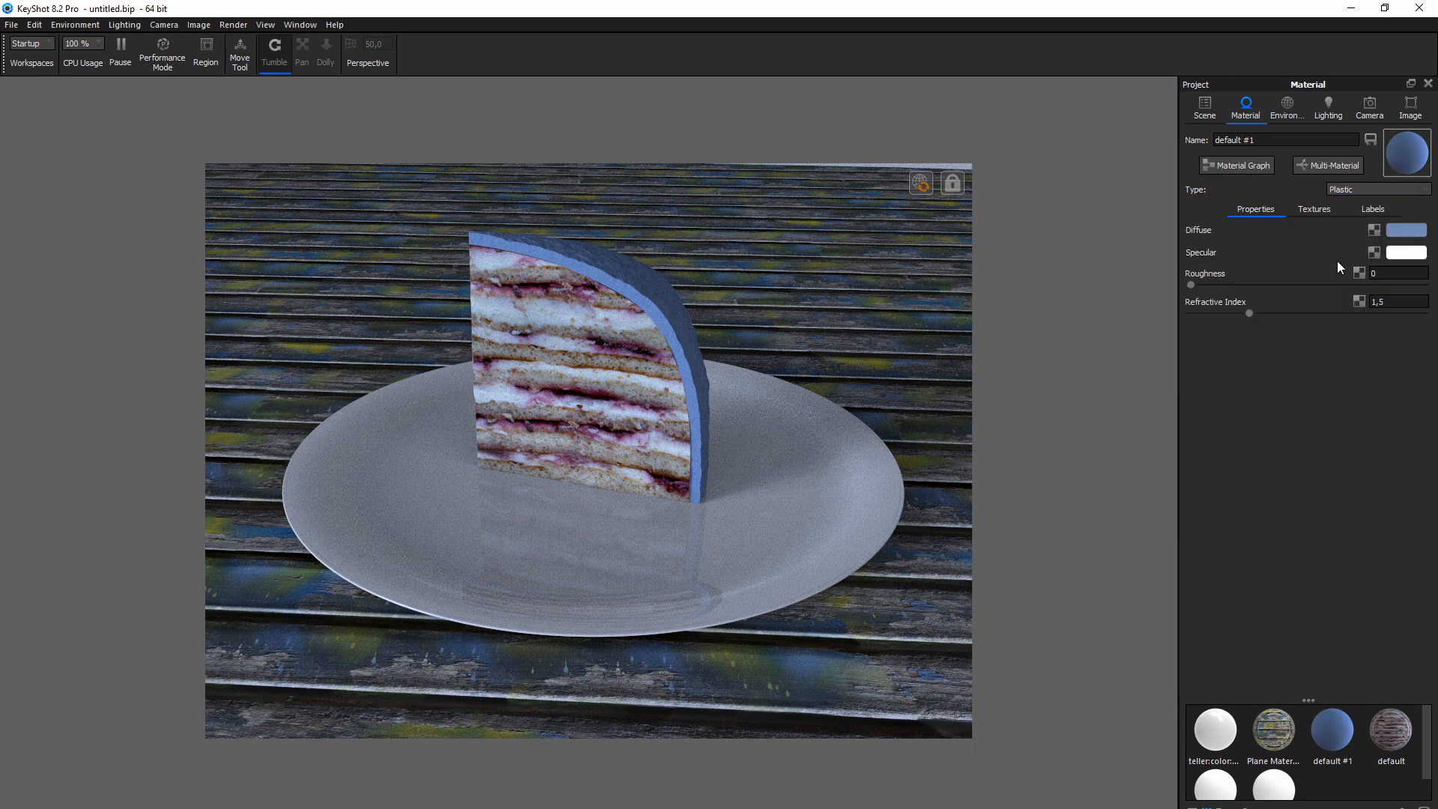
Step: Load cookies_2_full.png from the FOOD folder as the outer coating's diffuse texture
{"action": "left_click", "coordinate": [1314, 209]}
{"action": "left_click", "coordinate": [1221, 238]}
{"action": "scroll", "coordinate": [417, 289], "scroll_direction": "down", "scroll_amount": 5}
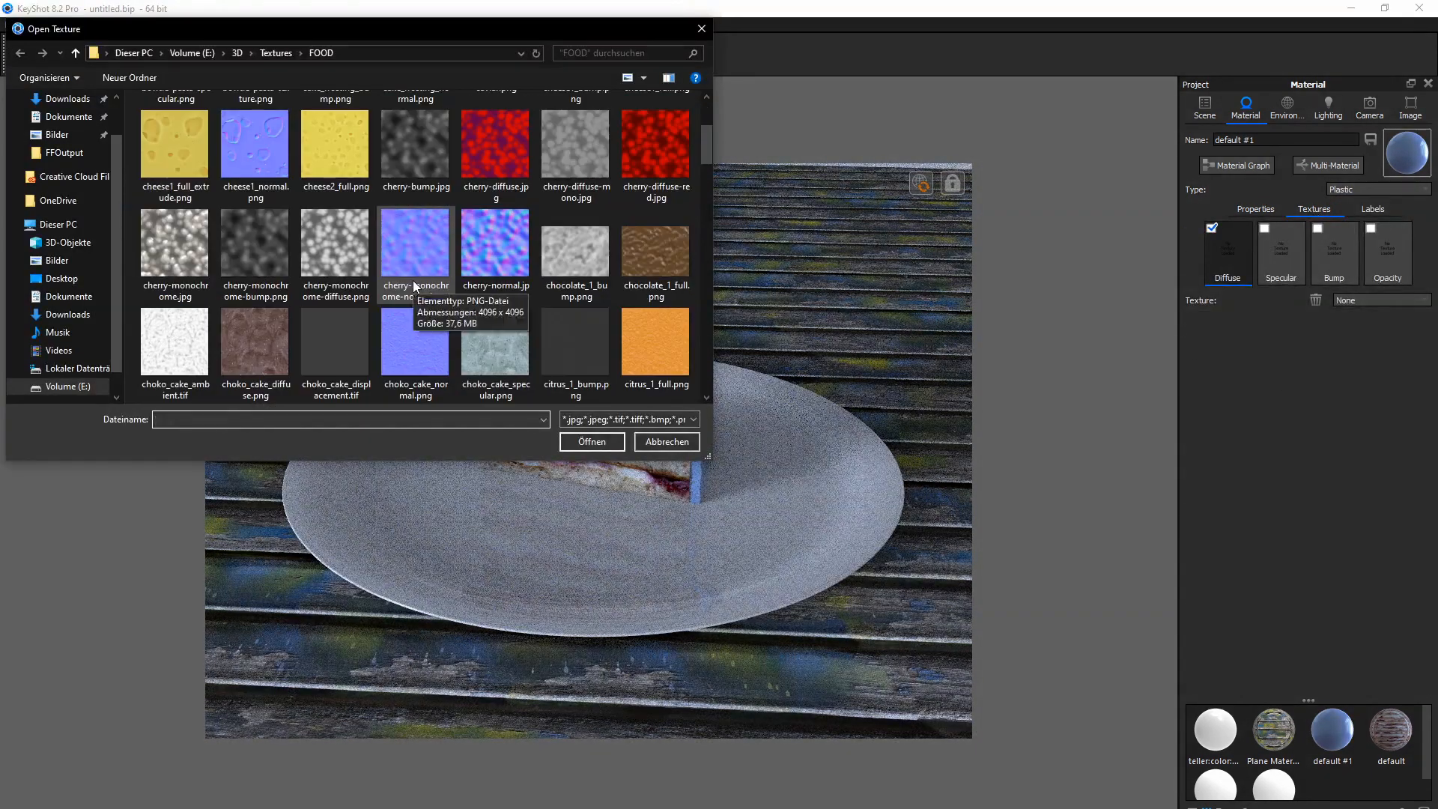
{"action": "scroll", "coordinate": [414, 285], "scroll_direction": "down", "scroll_amount": 3}
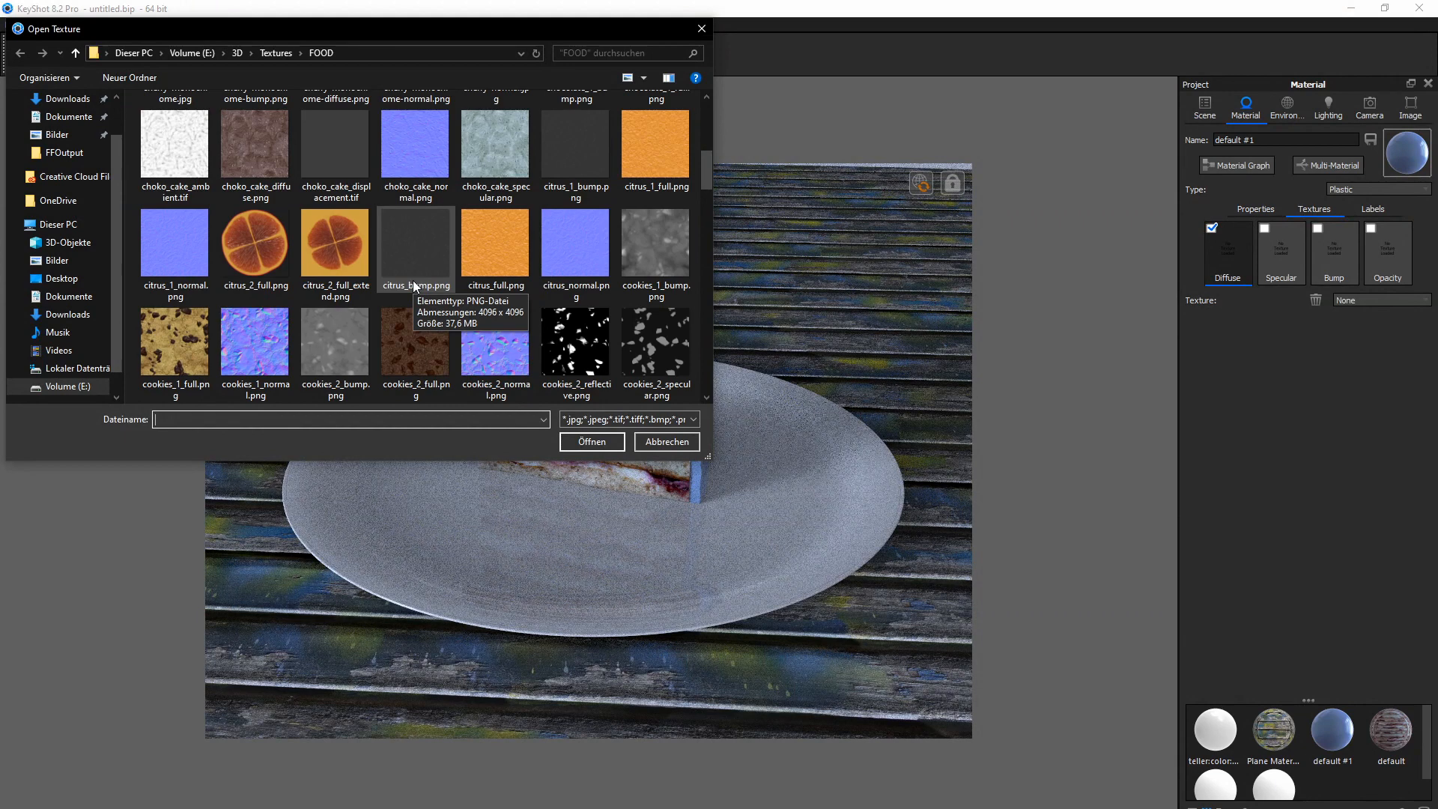
{"action": "left_click", "coordinate": [174, 343]}
{"action": "double_click", "coordinate": [416, 341]}
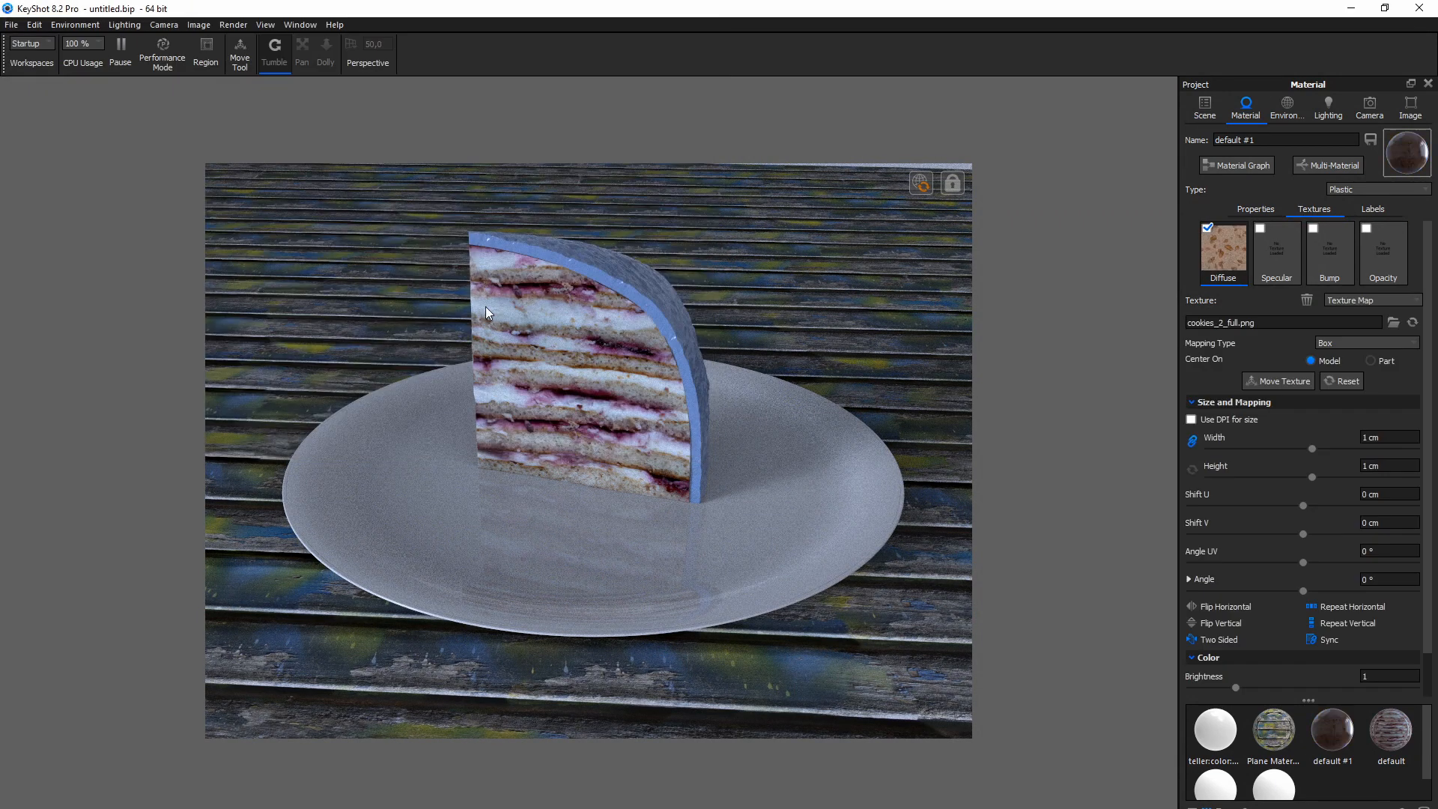
Step: Switch to the free camera and scale the outer coating's cookies_2_full.png texture down to about 0.48 cm
{"action": "left_click", "coordinate": [1368, 112]}
{"action": "left_click", "coordinate": [1243, 137]}
{"action": "scroll", "coordinate": [749, 269], "scroll_direction": "up", "scroll_amount": 3}
{"action": "left_click_drag", "start_coordinate": [749, 255], "coordinate": [672, 337]}
{"action": "double_click", "coordinate": [671, 337]}
{"action": "left_click", "coordinate": [1314, 209]}
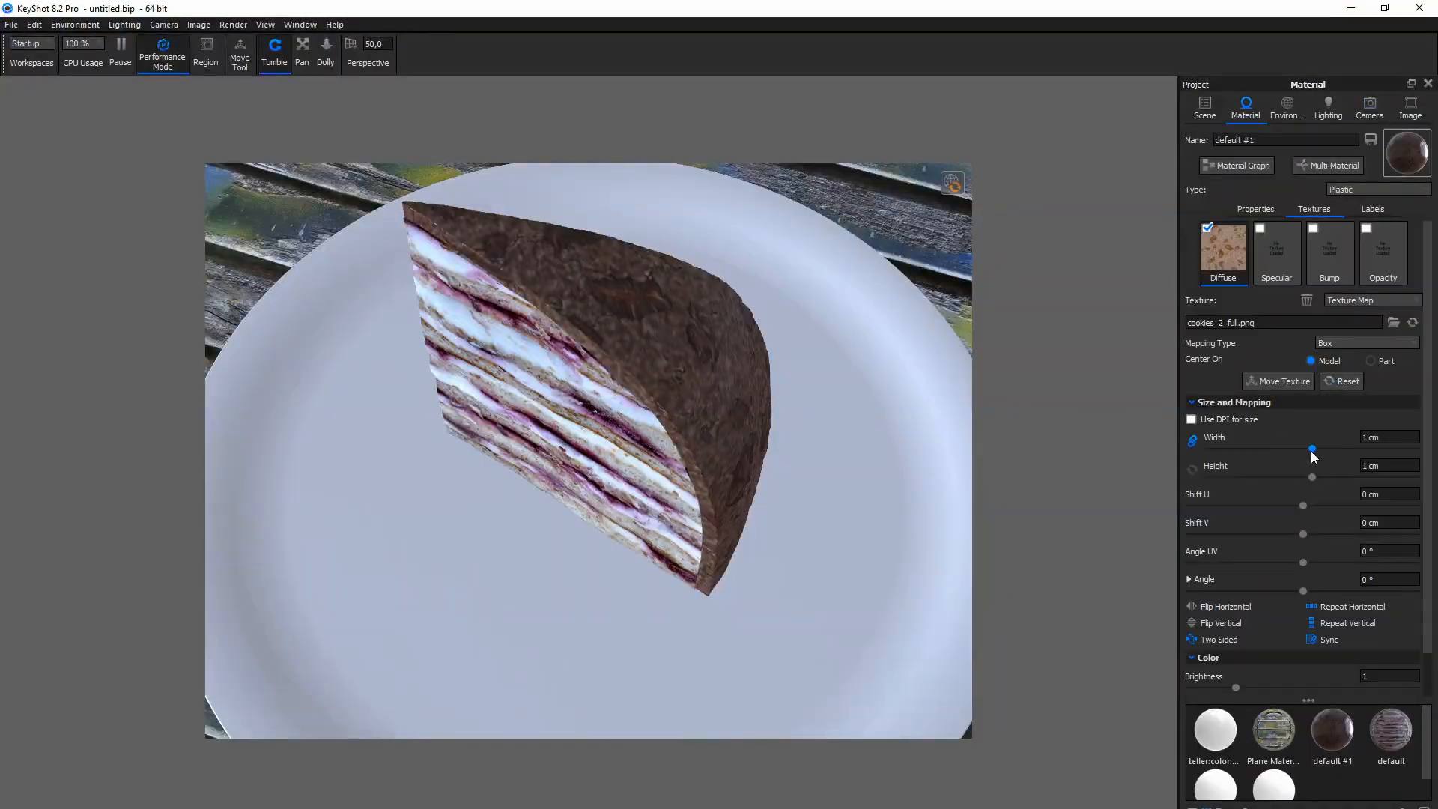
{"action": "left_click_drag", "start_coordinate": [1313, 449], "coordinate": [1261, 450]}
{"action": "left_click_drag", "start_coordinate": [730, 431], "coordinate": [689, 461]}
Step: Load cookies_2_reflective.png as the outer coating's specular texture and turn off Performance Mode
{"action": "left_click", "coordinate": [1277, 251]}
{"action": "scroll", "coordinate": [412, 299], "scroll_direction": "down", "scroll_amount": 5}
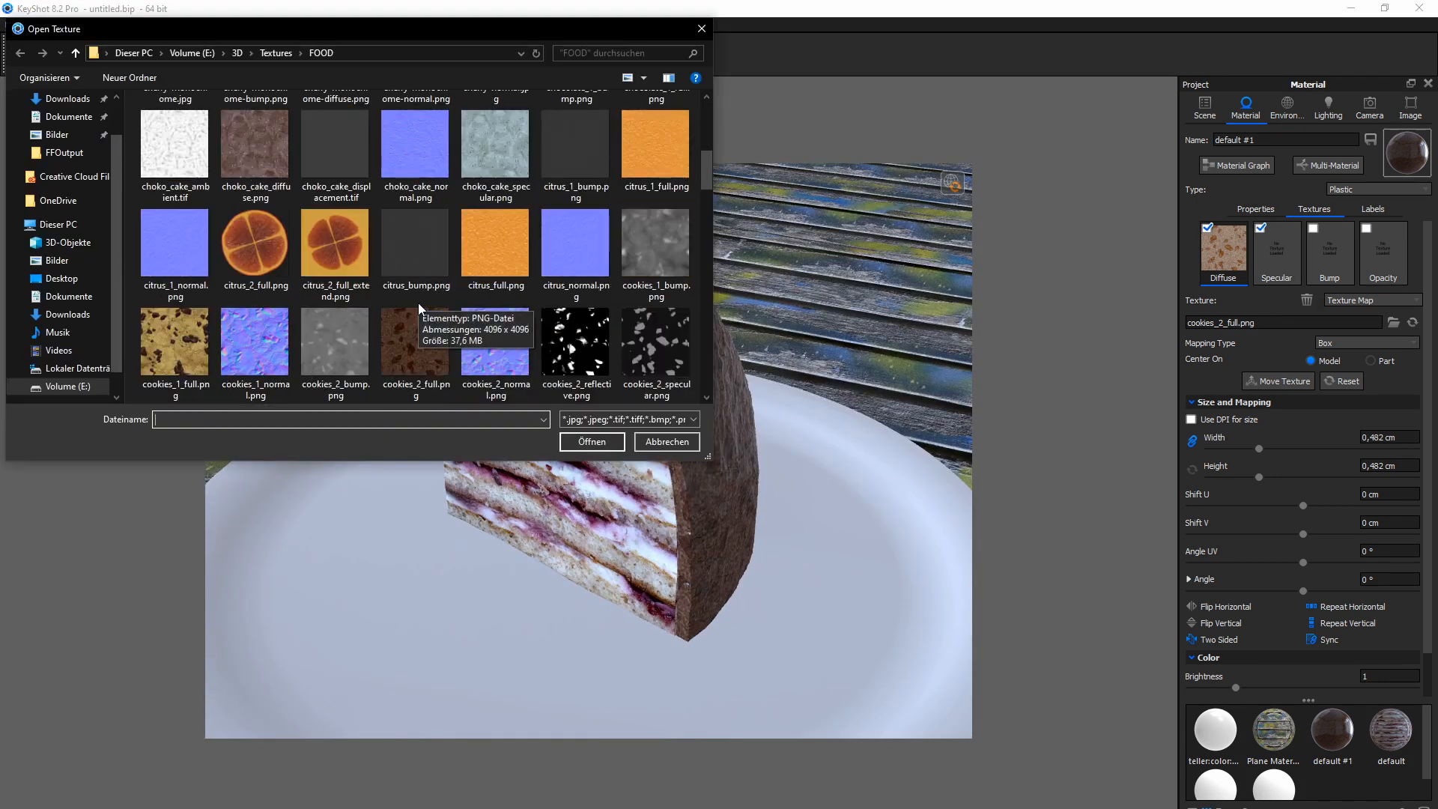
{"action": "left_click", "coordinate": [575, 343]}
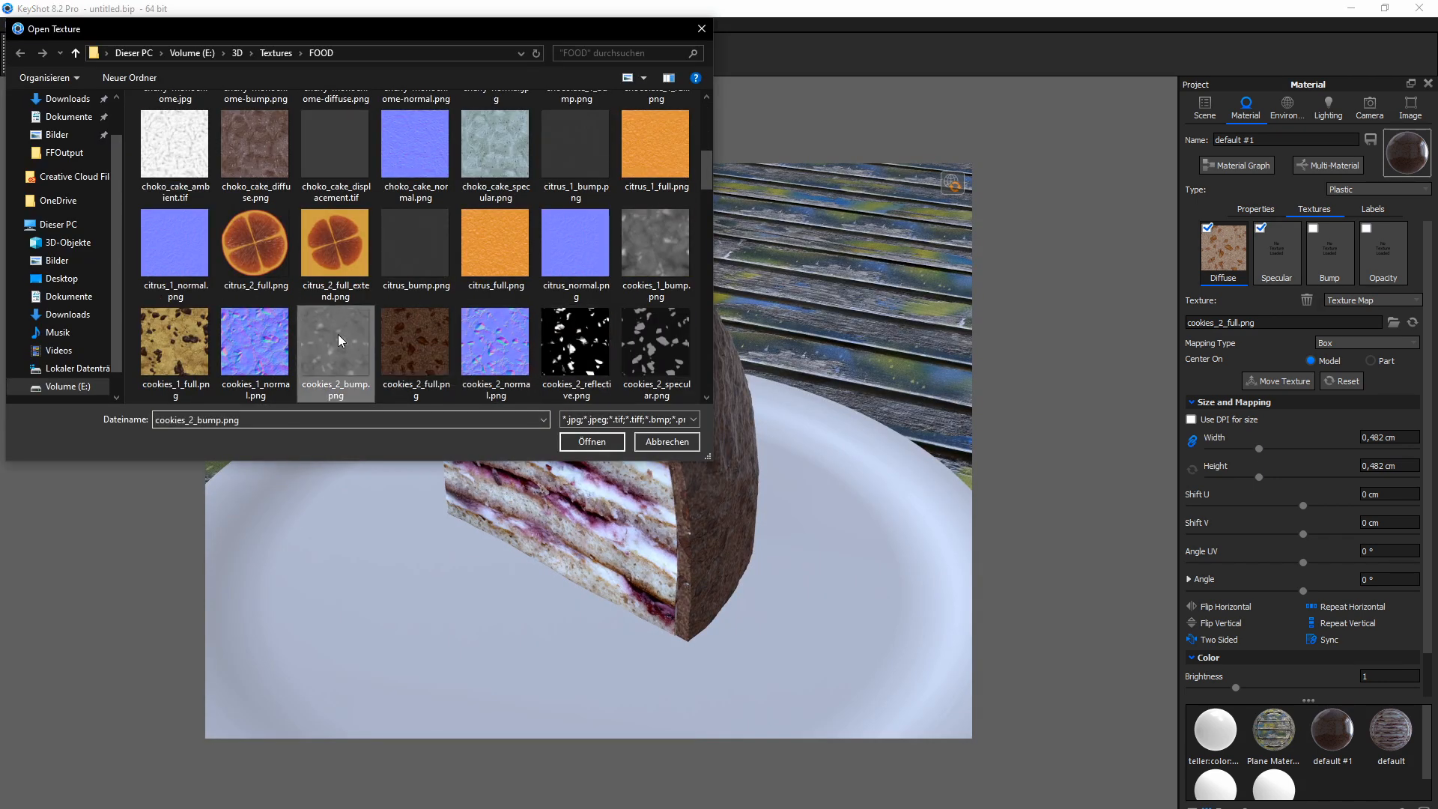
{"action": "left_click", "coordinate": [602, 442]}
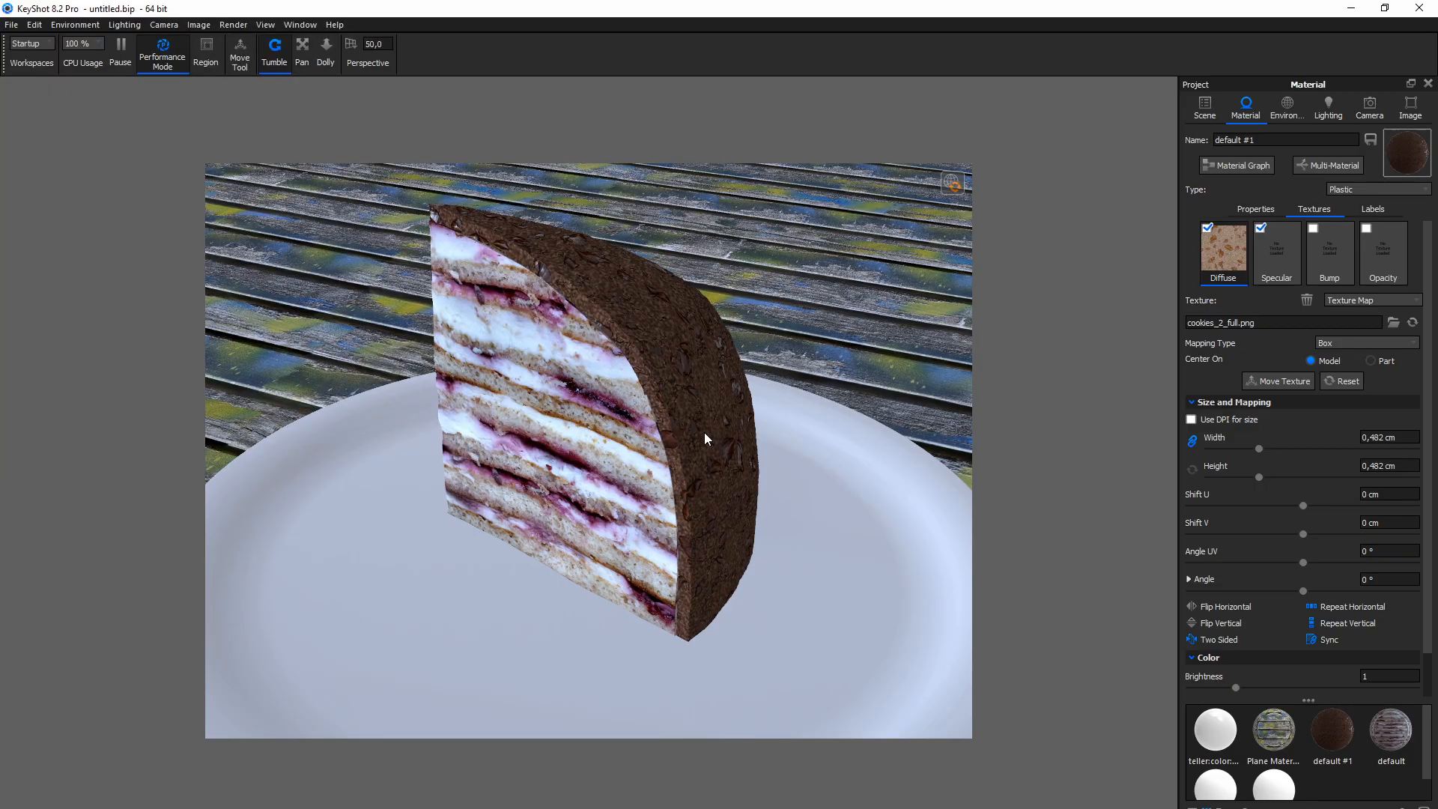
{"action": "left_click_drag", "start_coordinate": [704, 433], "coordinate": [774, 422]}
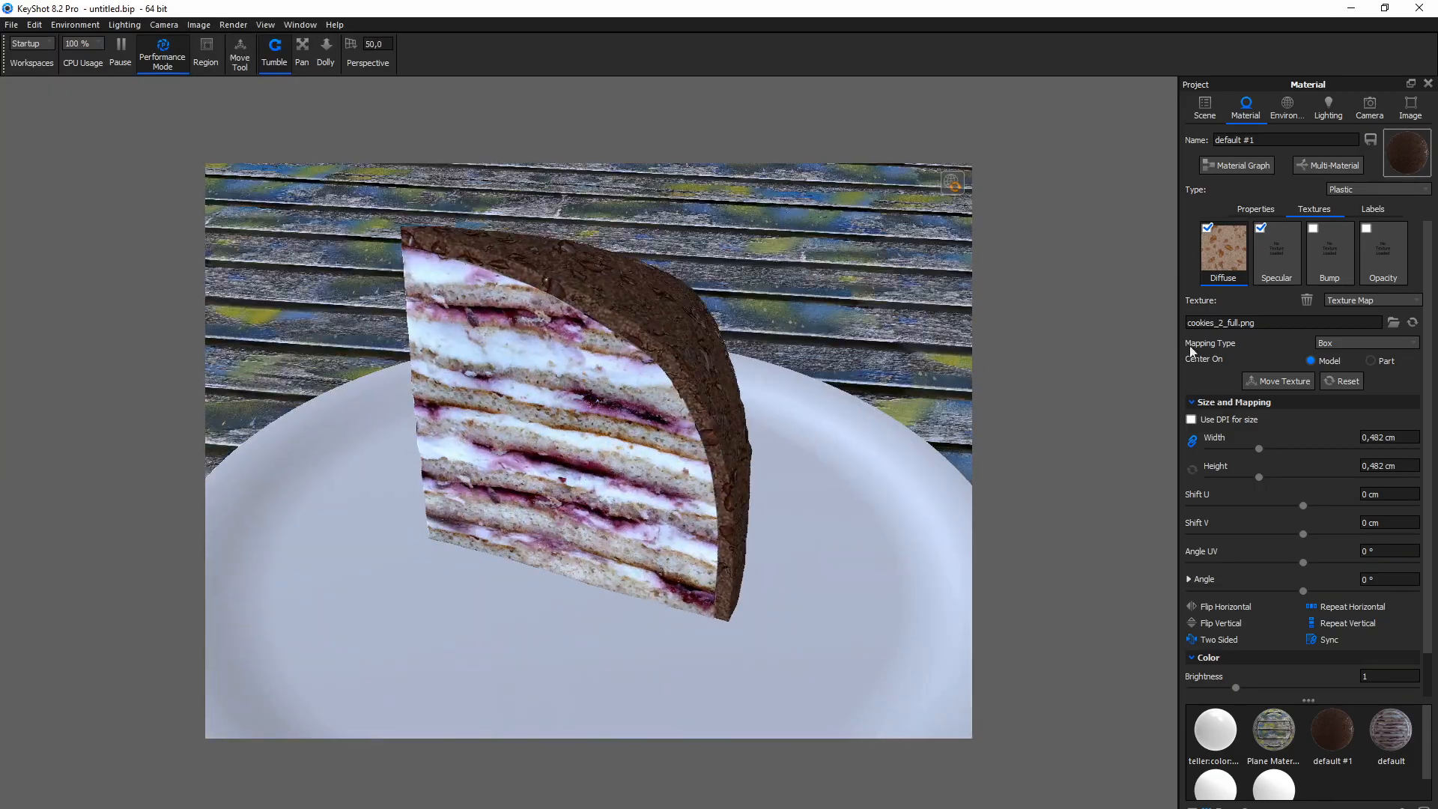
{"action": "left_click", "coordinate": [156, 55]}
{"action": "left_click_drag", "start_coordinate": [693, 303], "coordinate": [667, 347]}
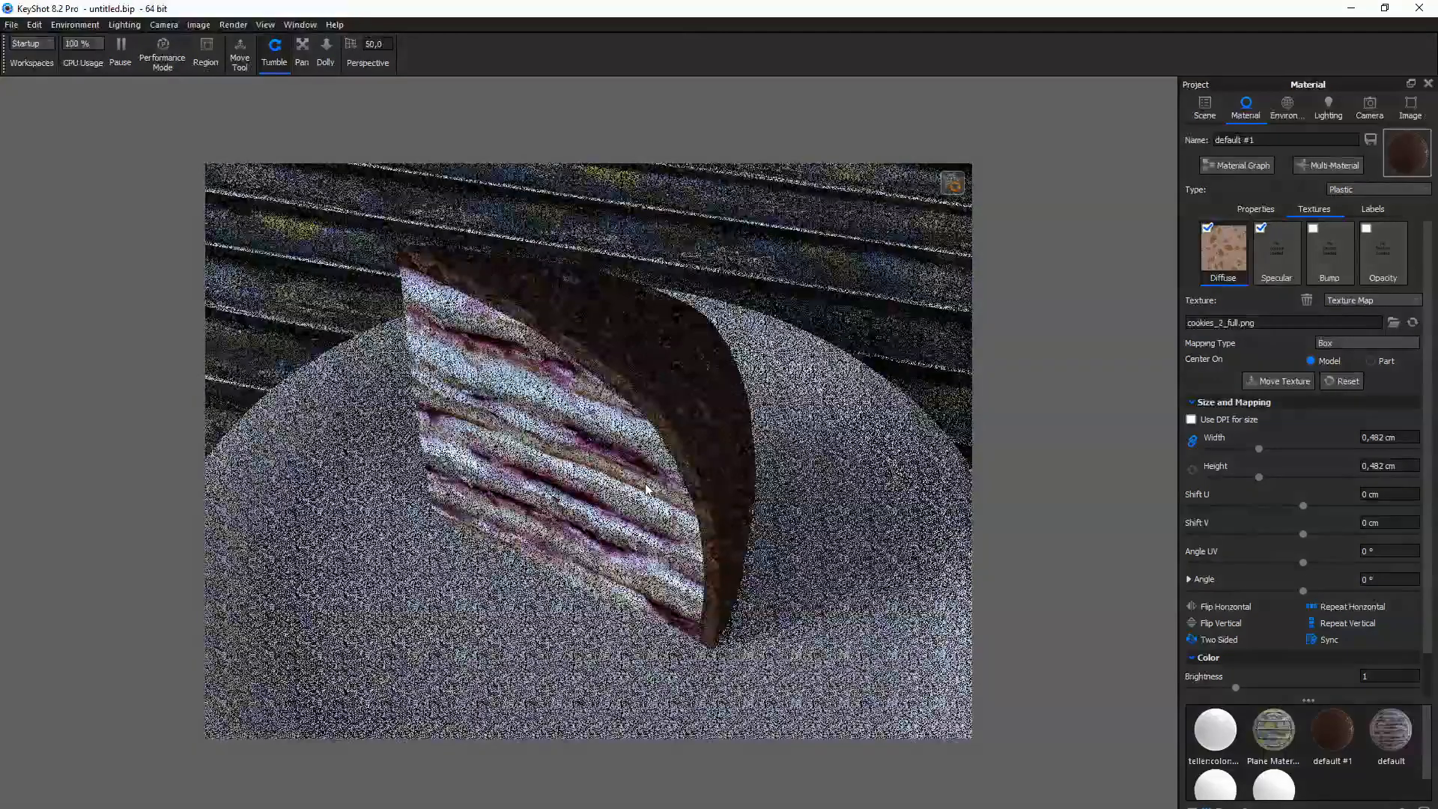
Step: Open the outer coating's material graph and duplicate the cookies_2_reflective texture map node
{"action": "left_click", "coordinate": [1243, 165]}
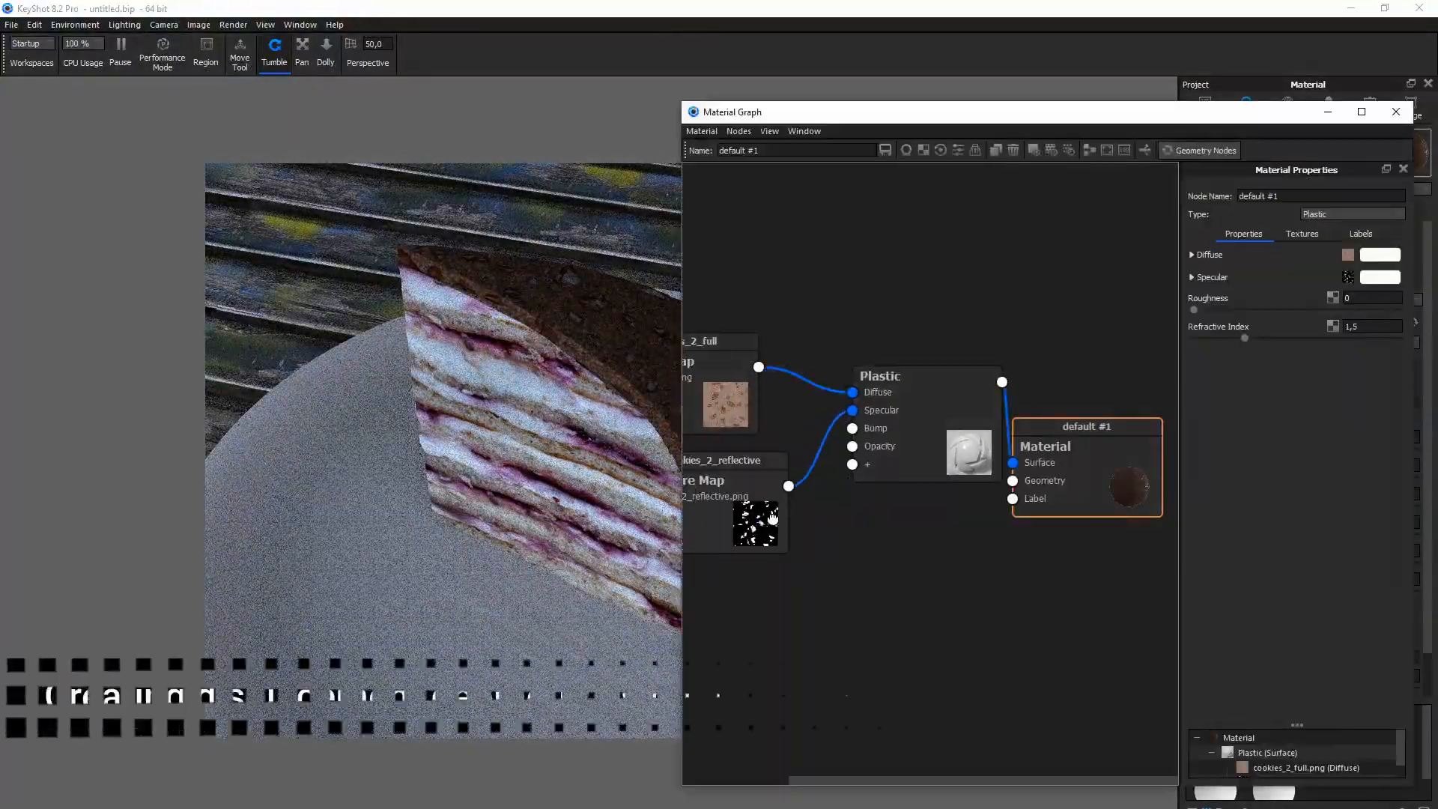
{"action": "right_click", "coordinate": [718, 466]}
{"action": "left_click", "coordinate": [758, 487]}
Step: Add a Displace geometry node, feed it from the duplicated texture map and connect it to the material's Geometry input
{"action": "right_click", "coordinate": [893, 584]}
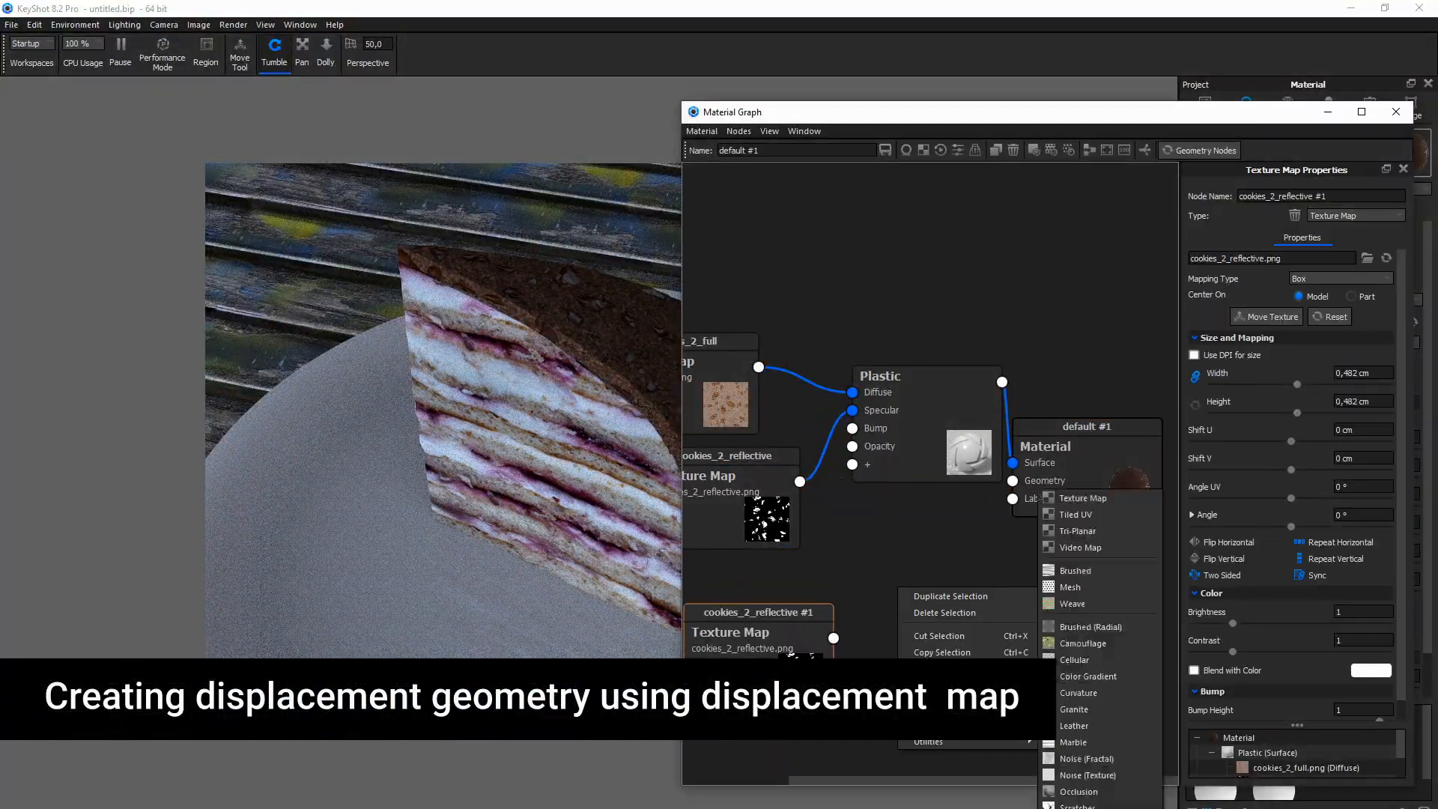
{"action": "left_click", "coordinate": [1084, 707]}
{"action": "left_click_drag", "start_coordinate": [974, 611], "coordinate": [925, 607]}
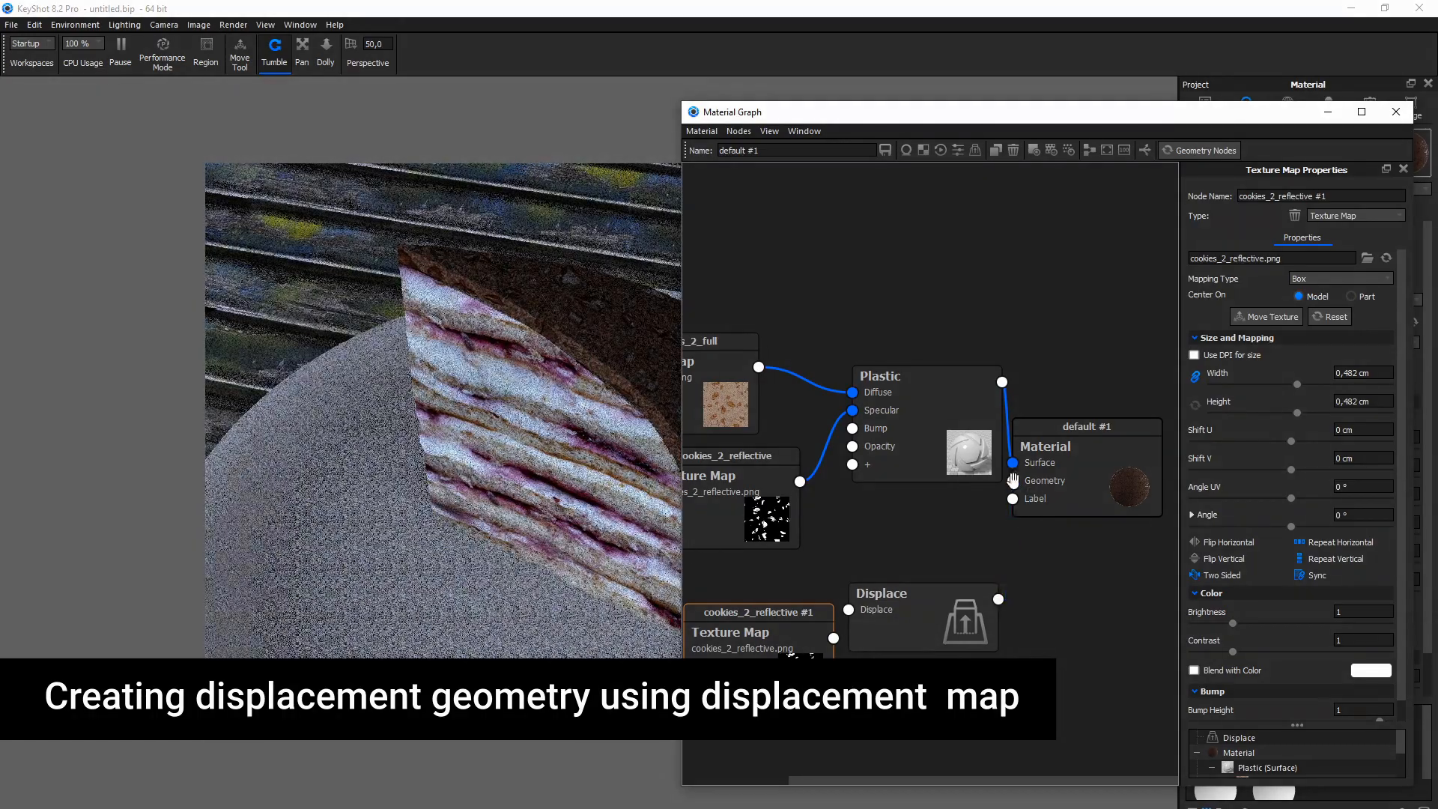
{"action": "left_click_drag", "start_coordinate": [1063, 487], "coordinate": [1116, 496]}
{"action": "left_click_drag", "start_coordinate": [1000, 599], "coordinate": [1068, 493]}
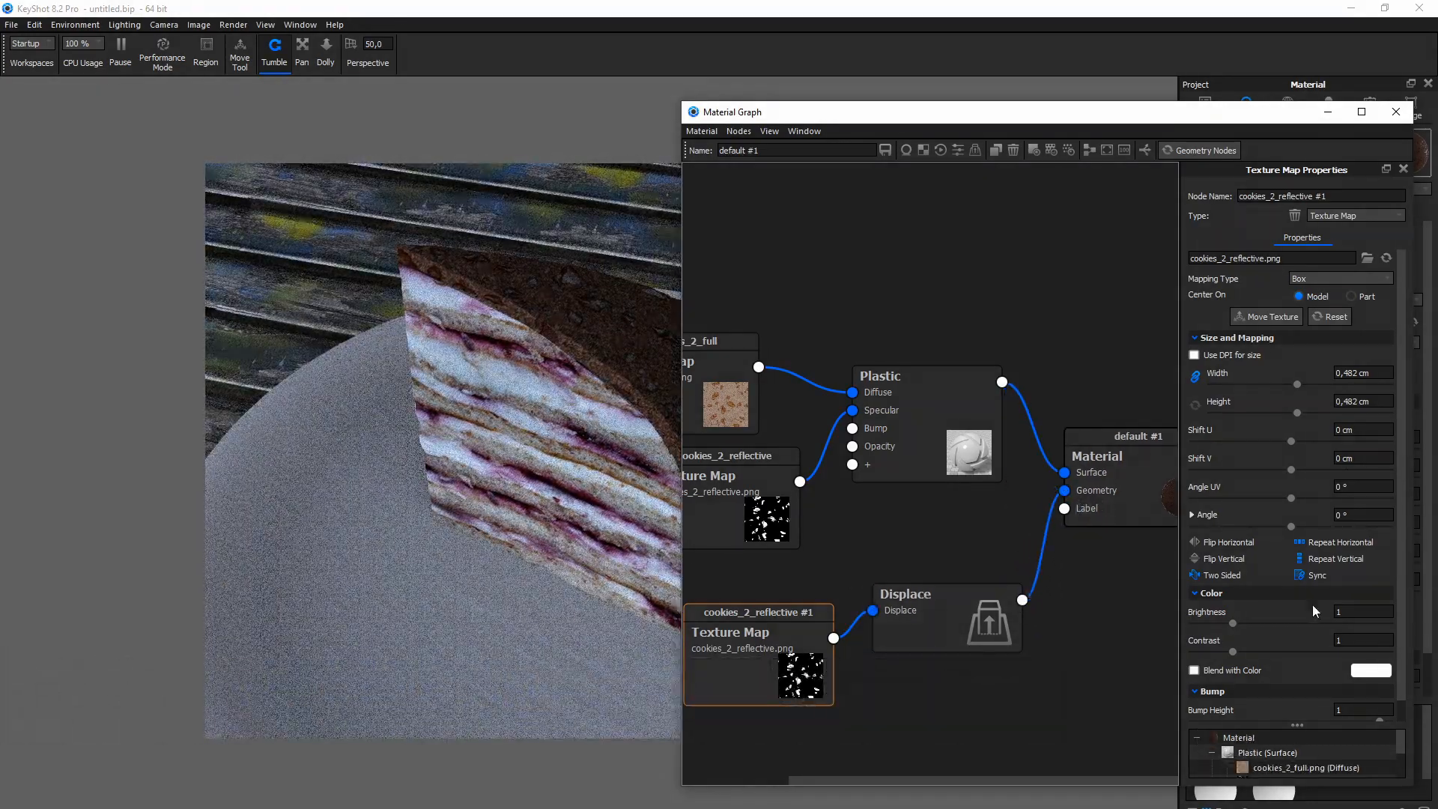
Step: Replace the image in the texture map node feeding Displace with cookies_2_bump.png
{"action": "left_click", "coordinate": [1367, 258]}
{"action": "left_click", "coordinate": [1017, 450]}
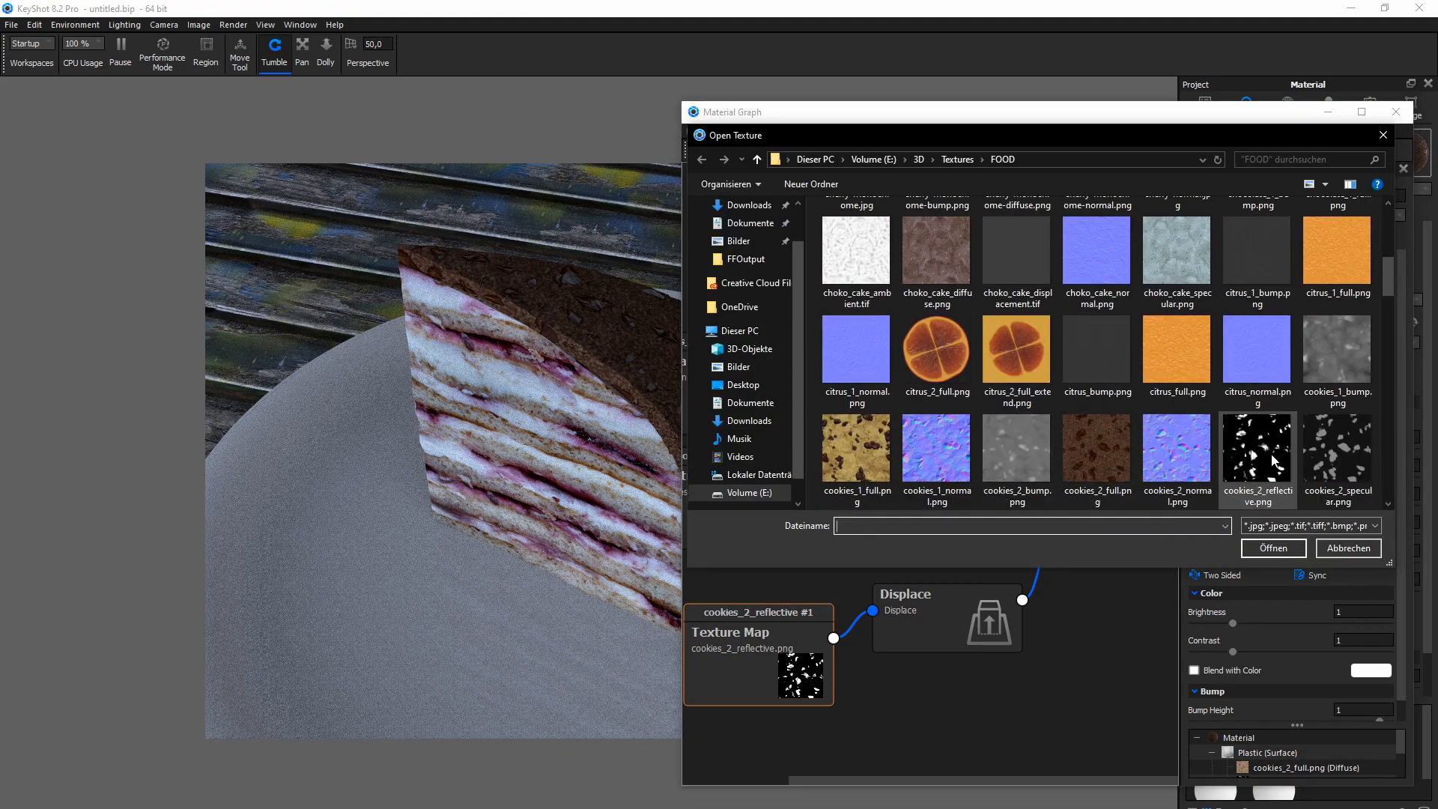
{"action": "left_click", "coordinate": [1273, 548]}
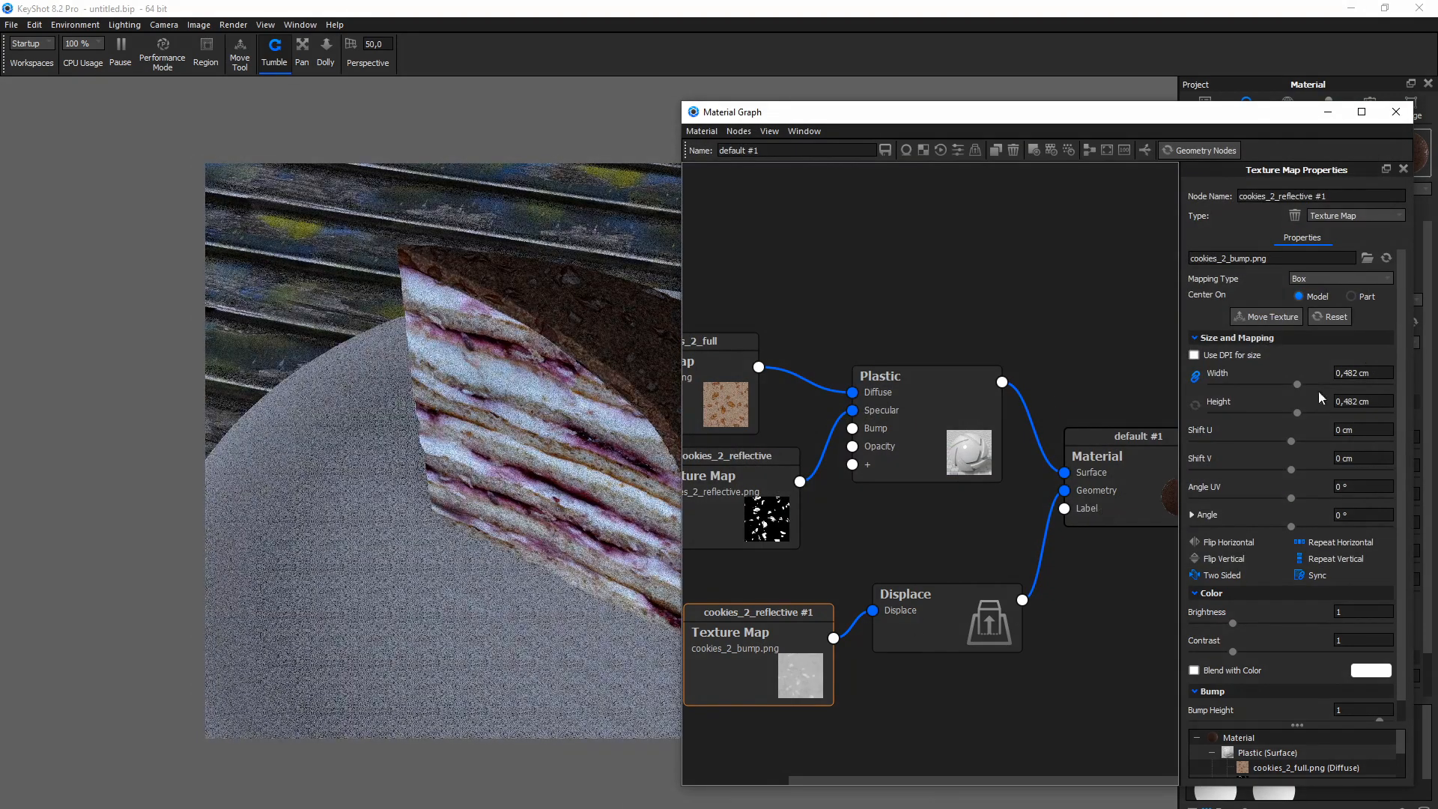
{"action": "left_click", "coordinate": [1033, 150]}
{"action": "left_click", "coordinate": [1034, 151]}
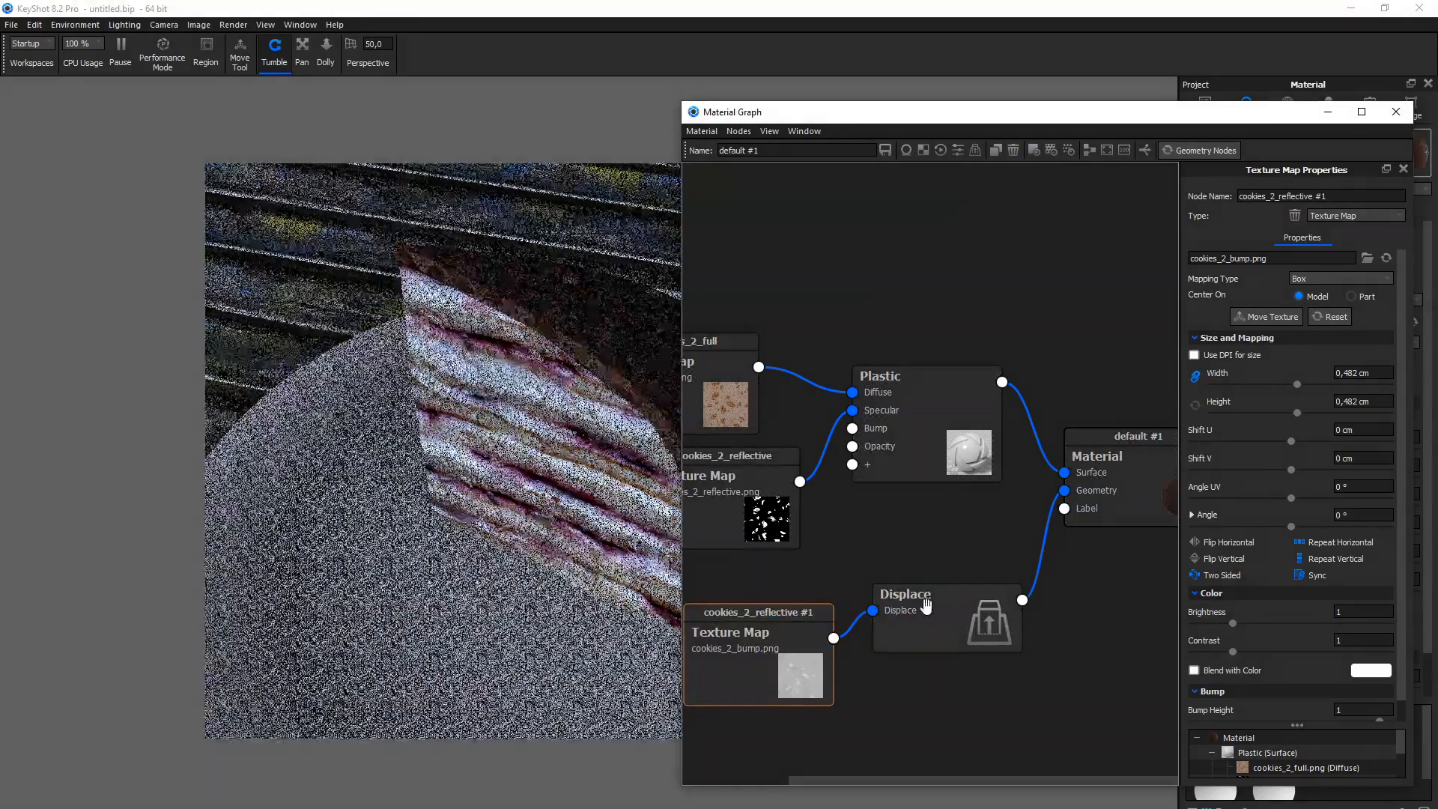
Step: Set the Displace node's displacement height to 0.3 cm and its triangle size to 0.001 px, using triangle size in pixels
{"action": "left_click", "coordinate": [948, 610]}
{"action": "left_click", "coordinate": [1378, 258]}
{"action": "type", "text": "0,"}
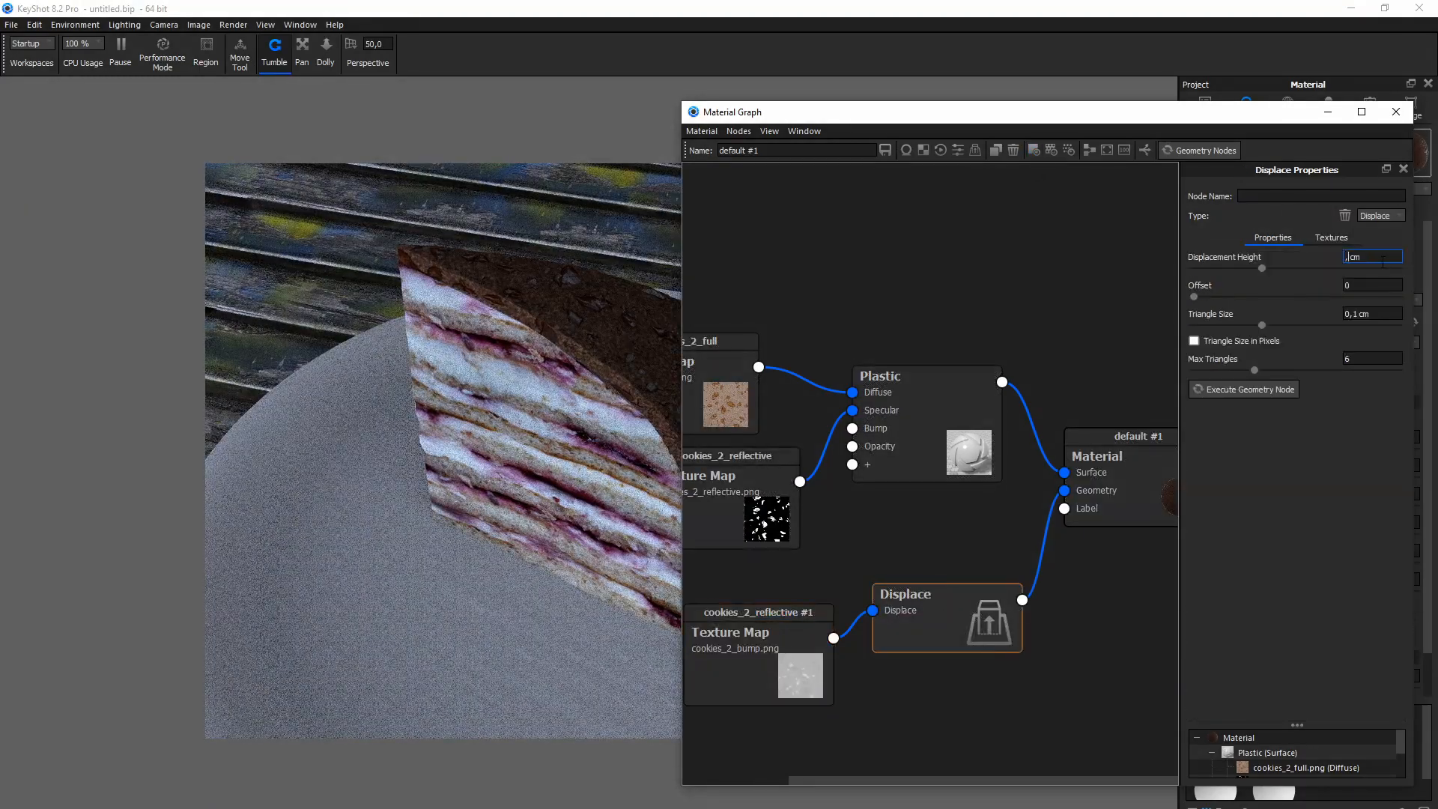
{"action": "type", "text": "3"}
{"action": "key", "text": "Return"}
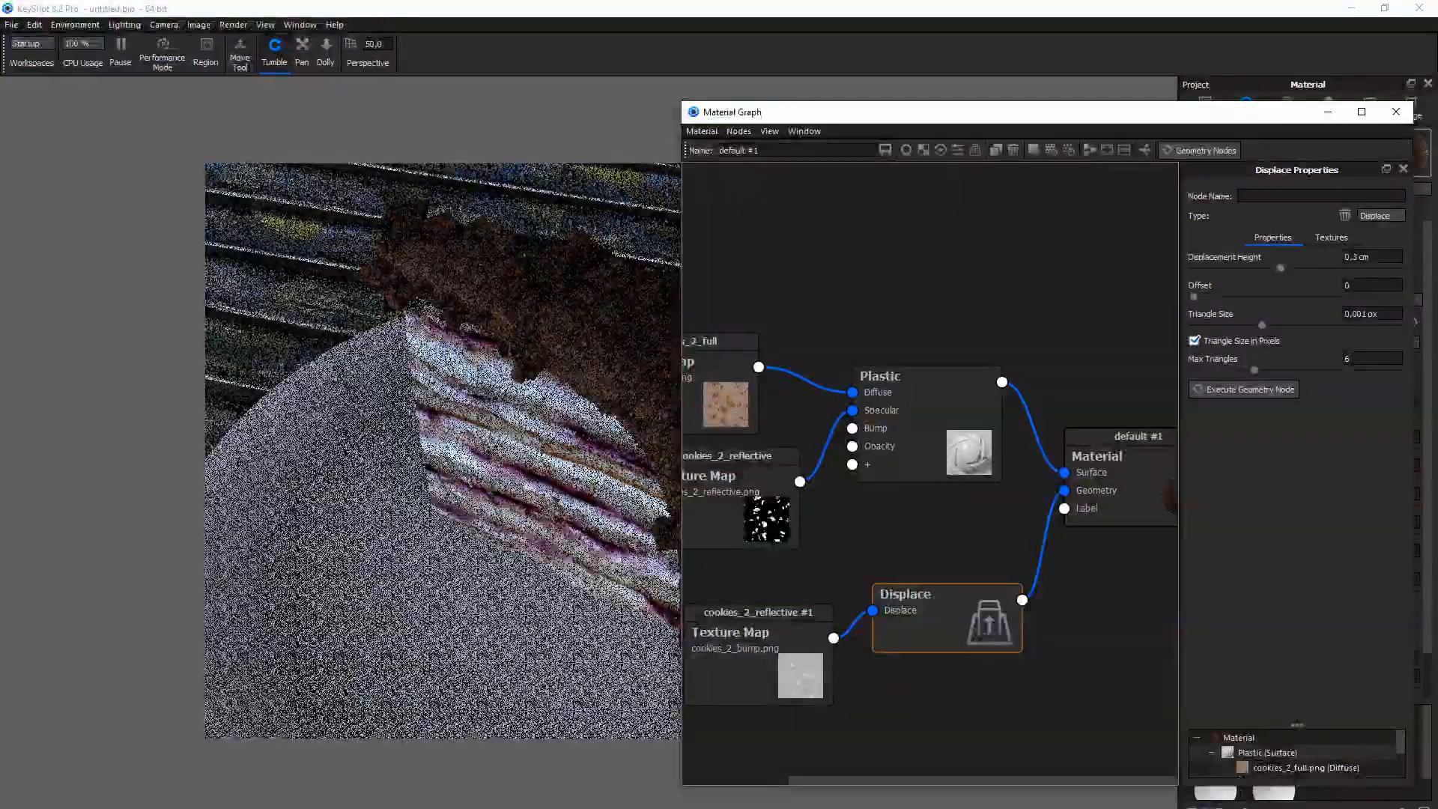
Step: Set the Displace node's displacement height to 0.04 cm
{"action": "left_click", "coordinate": [1356, 257]}
{"action": "key", "text": "BackSpace"}
{"action": "type", "text": "04"}
{"action": "key", "text": "Return"}
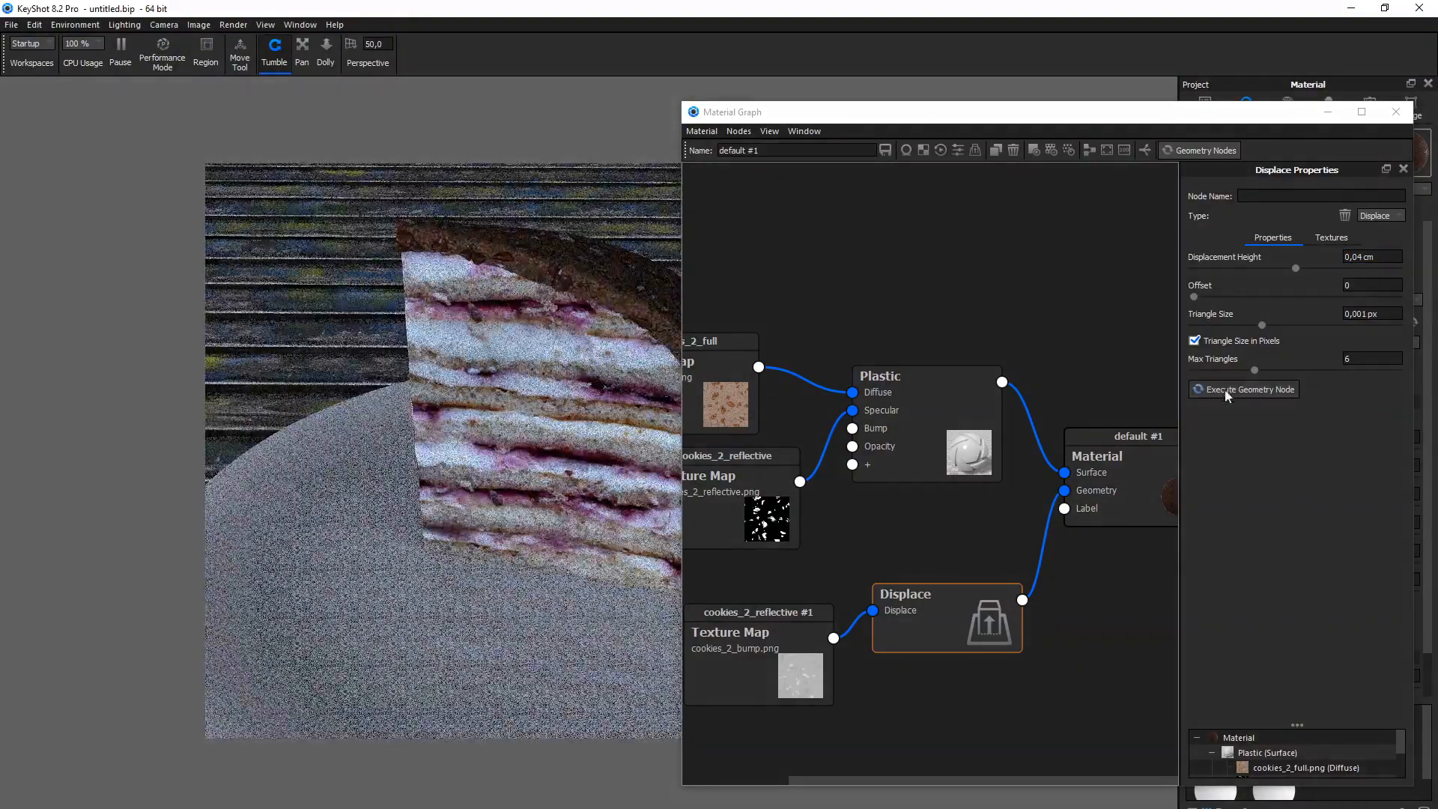
Step: Set the Displace node's displacement height to 0.02 cm and close the material graph
{"action": "left_click", "coordinate": [1373, 257]}
{"action": "type", "text": "0,02"}
{"action": "key", "text": "Return"}
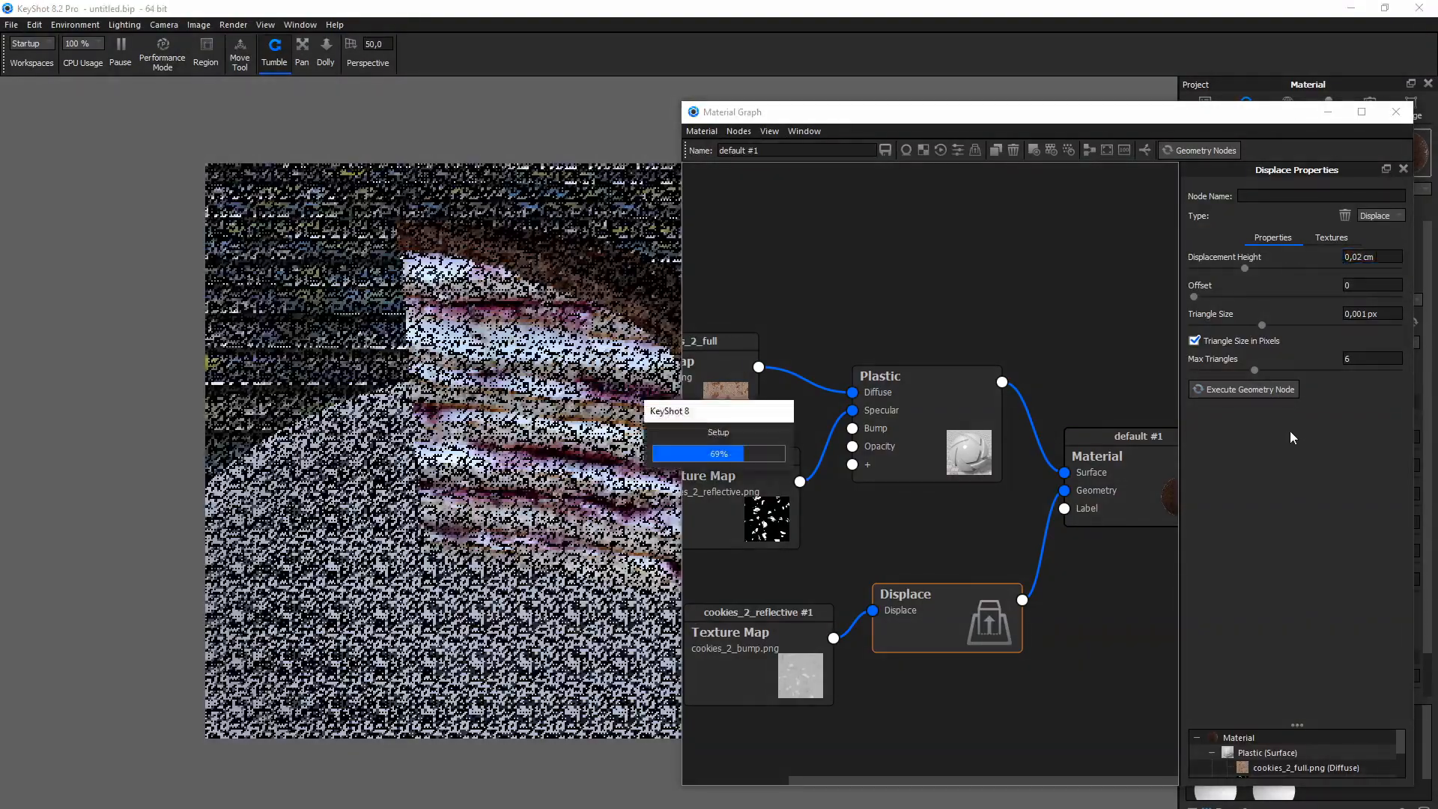
{"action": "left_click", "coordinate": [1393, 113]}
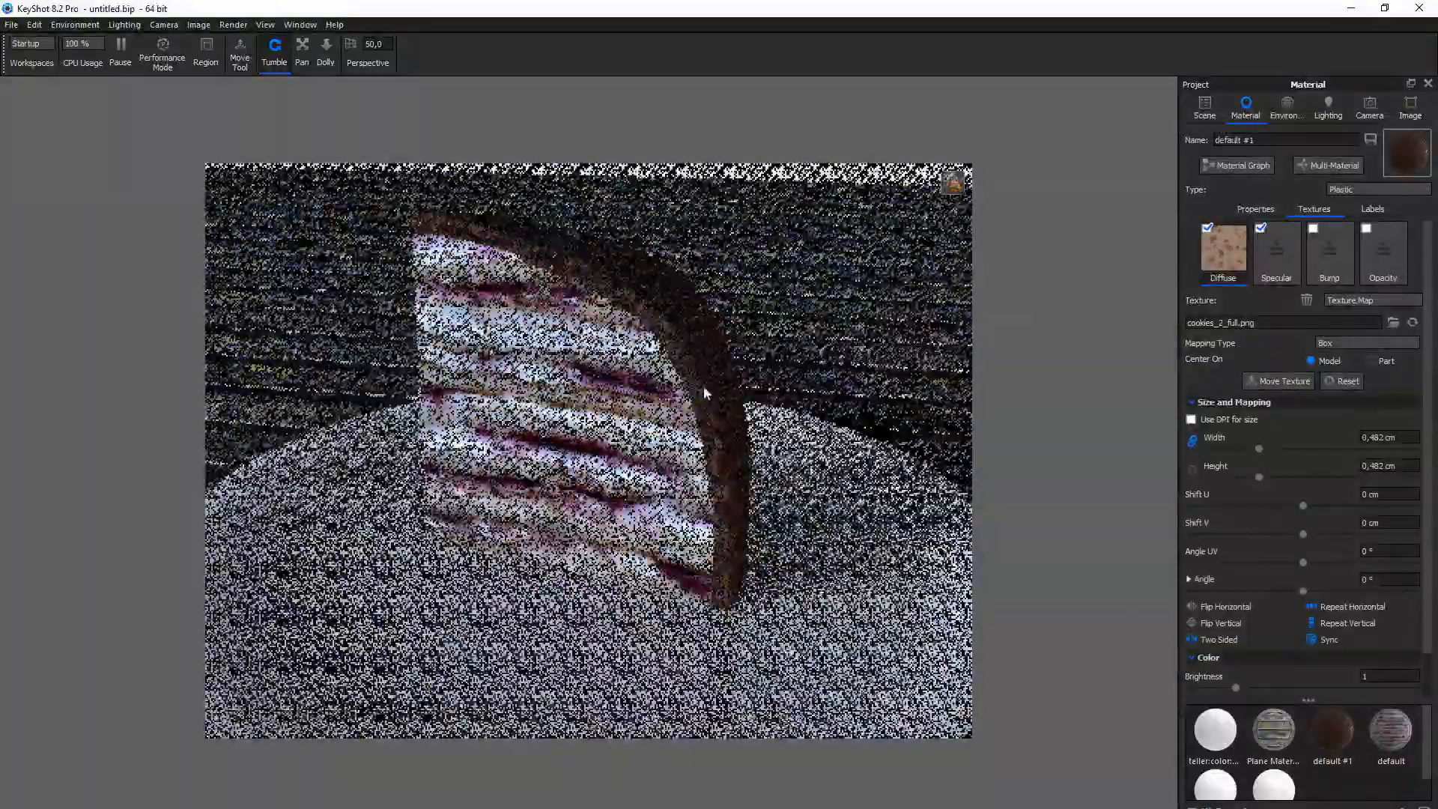
{"action": "left_click", "coordinate": [1367, 107]}
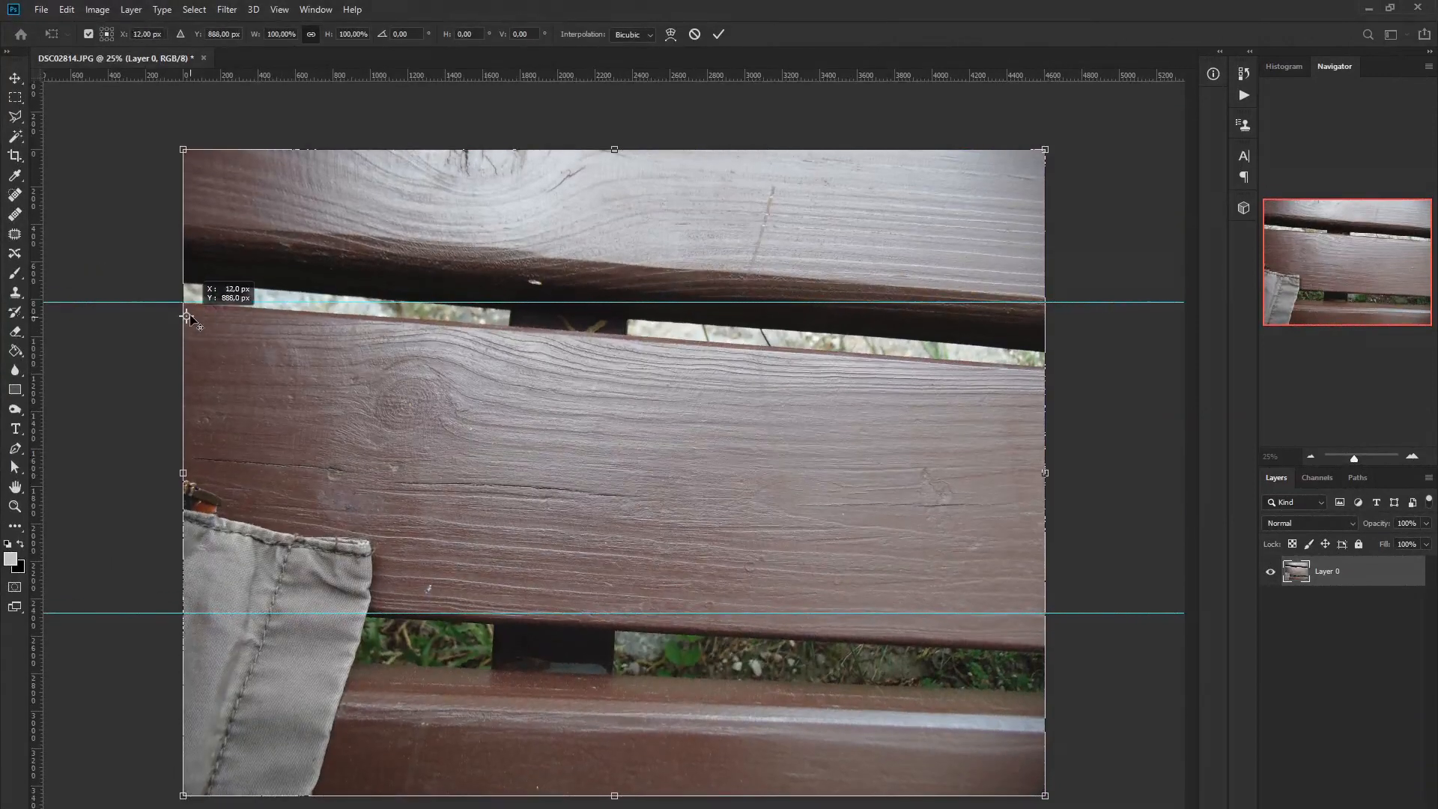
Step: In Photoshop, rotate the bench photo by about -4.4° to level the middle plank's top edge, and align the lower guide with its bottom edge
{"action": "left_click_drag", "start_coordinate": [1101, 771], "coordinate": [1130, 735]}
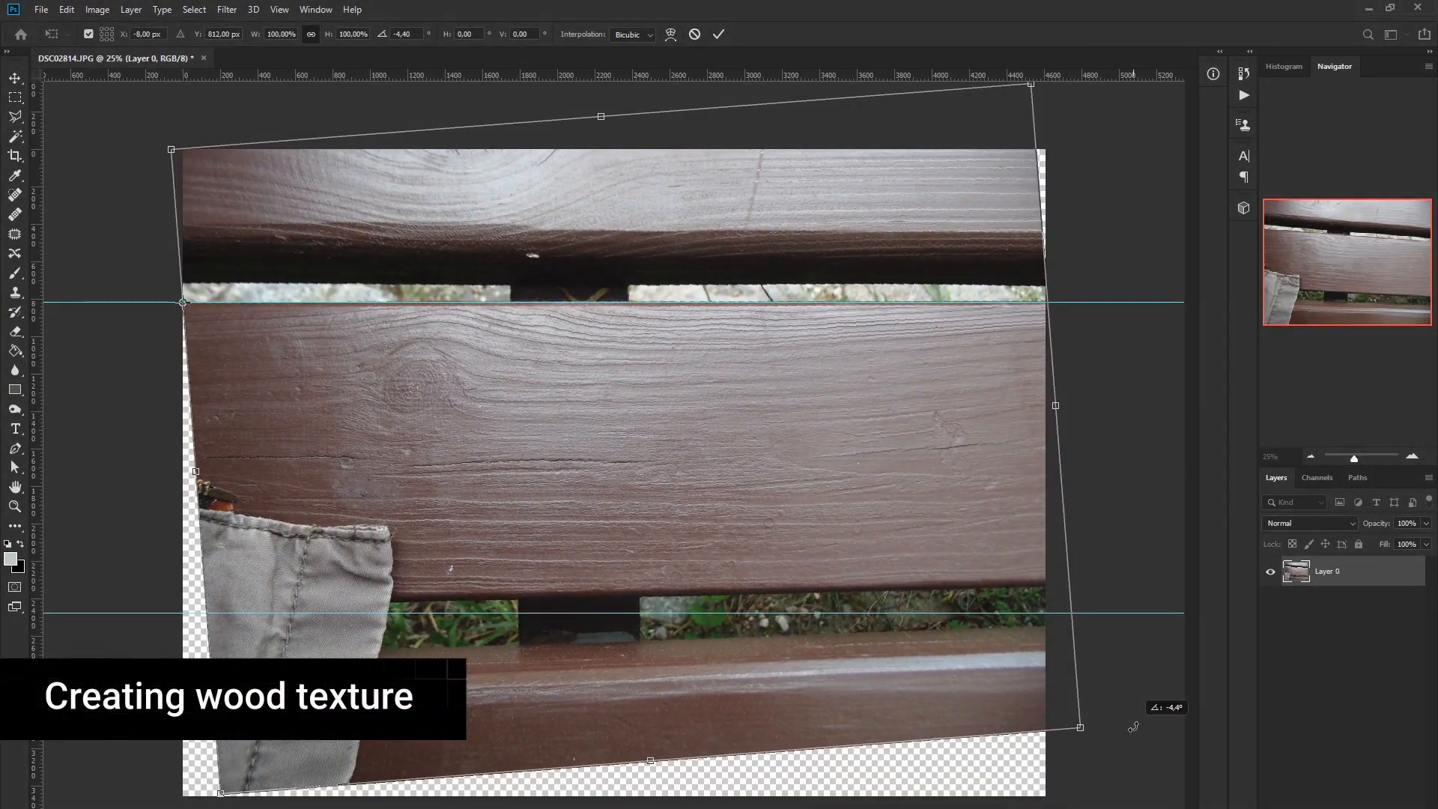
{"action": "key", "text": "Return"}
{"action": "left_click_drag", "start_coordinate": [1110, 615], "coordinate": [1108, 591]}
Step: Crop the photo to the middle plank between the two guides, trimming the empty side areas, and clear the guides
{"action": "key", "text": "c"}
{"action": "left_click_drag", "start_coordinate": [183, 471], "coordinate": [200, 470]}
{"action": "left_click_drag", "start_coordinate": [607, 152], "coordinate": [607, 225]}
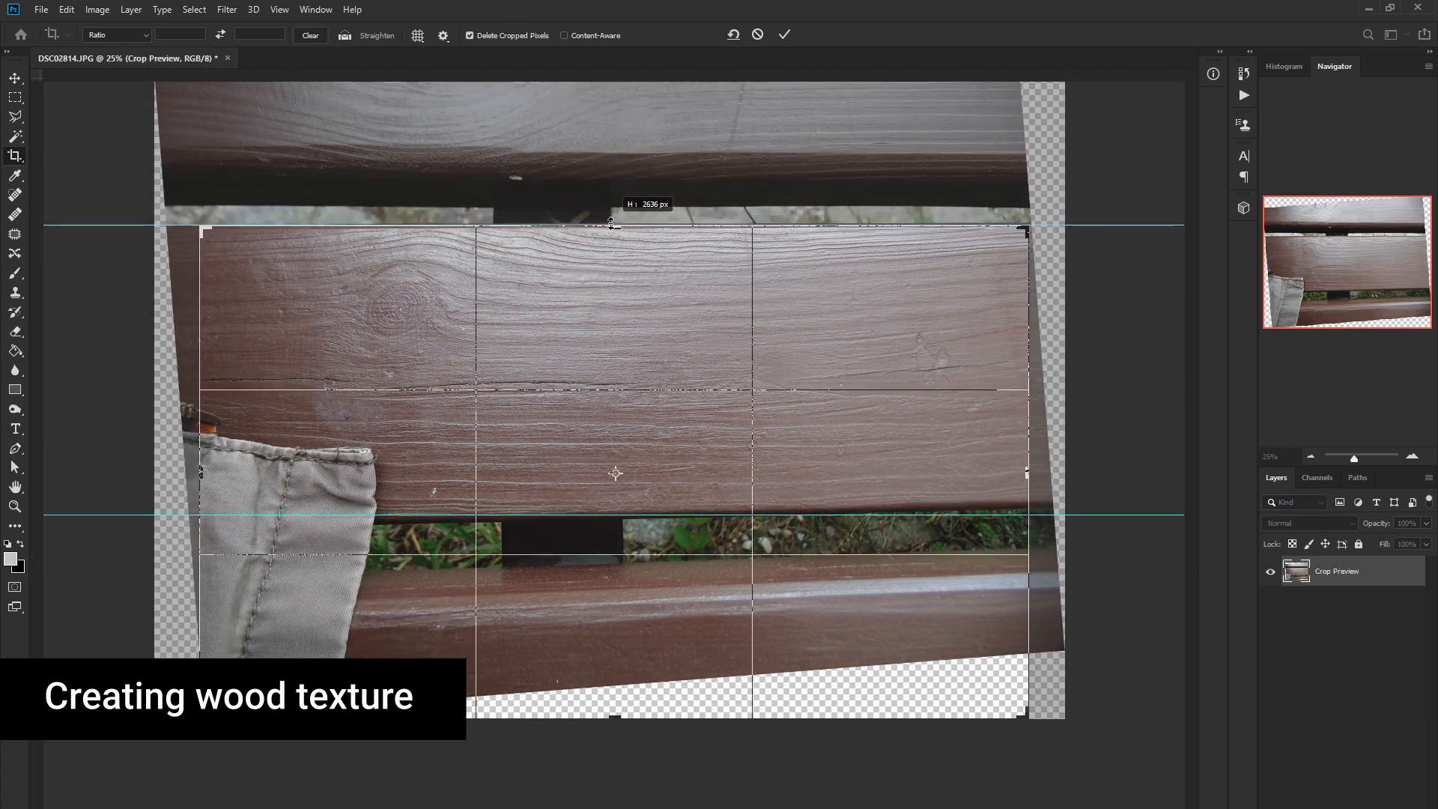
{"action": "left_click_drag", "start_coordinate": [628, 716], "coordinate": [626, 613]}
{"action": "left_click", "coordinate": [784, 35]}
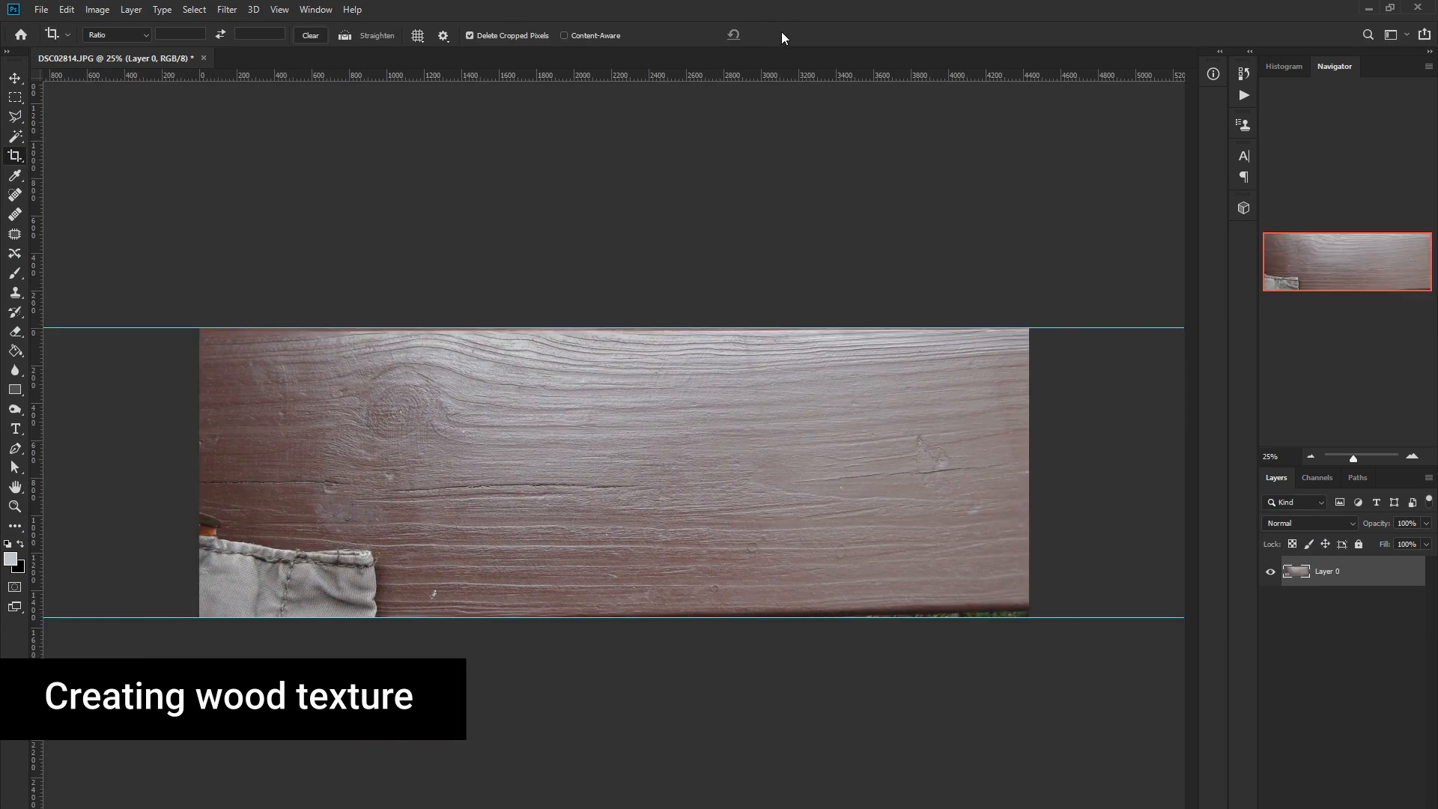
{"action": "left_click", "coordinate": [280, 10]}
{"action": "left_click", "coordinate": [315, 363]}
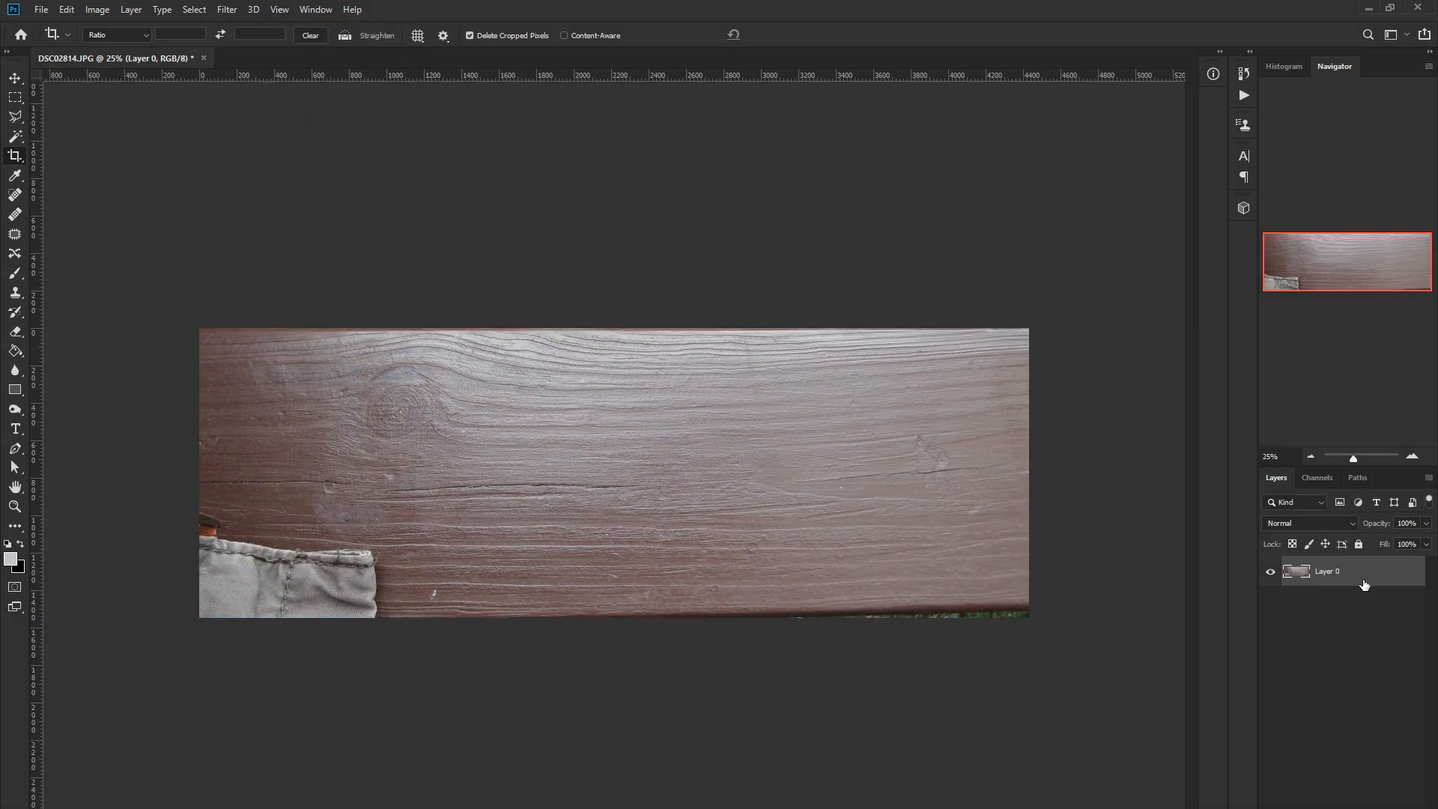
Step: Distort the wood layer so its lower-right corner extends below the canvas and its top edge slightly above it
{"action": "key", "text": "ctrl+t"}
{"action": "left_click", "coordinate": [66, 10]}
{"action": "mouse_move", "coordinate": [112, 352]}
{"action": "left_click", "coordinate": [268, 417]}
{"action": "left_click_drag", "start_coordinate": [1029, 617], "coordinate": [1028, 633]}
{"action": "left_click_drag", "start_coordinate": [611, 329], "coordinate": [613, 322]}
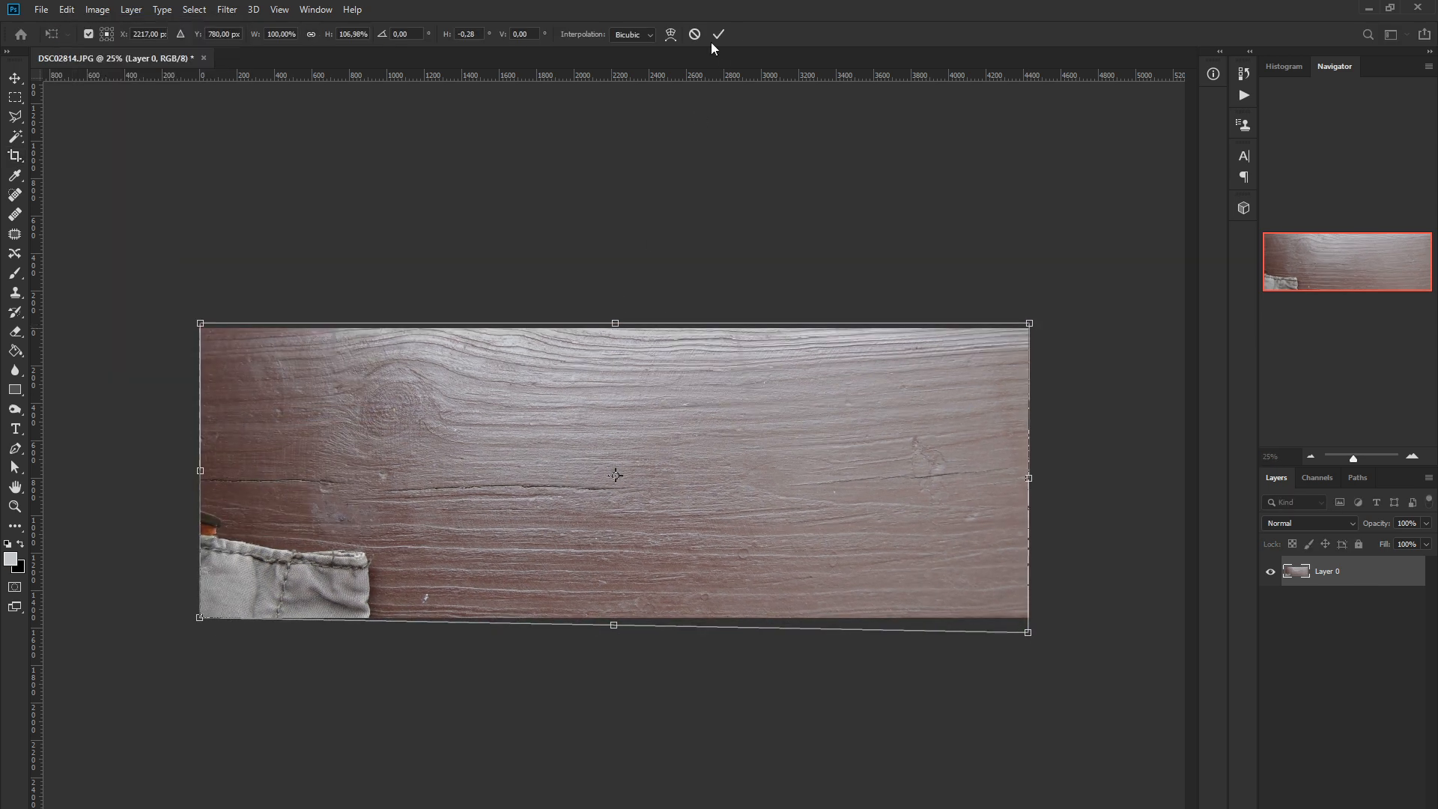
{"action": "left_click", "coordinate": [718, 36]}
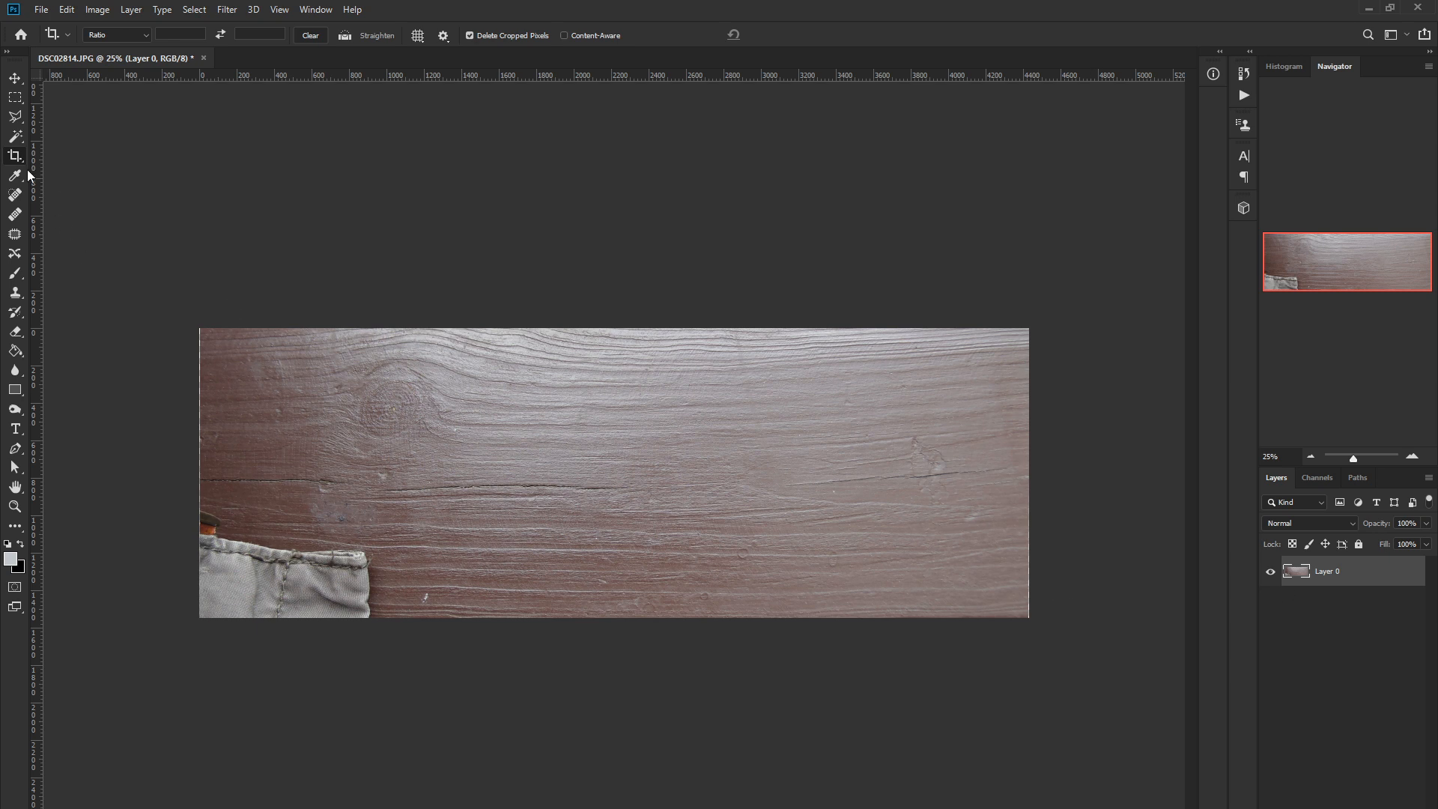
Step: Crop thin strips off the wood image's left and right edges, leaving about 4360 × 1548 px
{"action": "left_click_drag", "start_coordinate": [199, 474], "coordinate": [205, 473]}
{"action": "left_click_drag", "start_coordinate": [1027, 473], "coordinate": [1022, 471]}
{"action": "key", "text": "Return"}
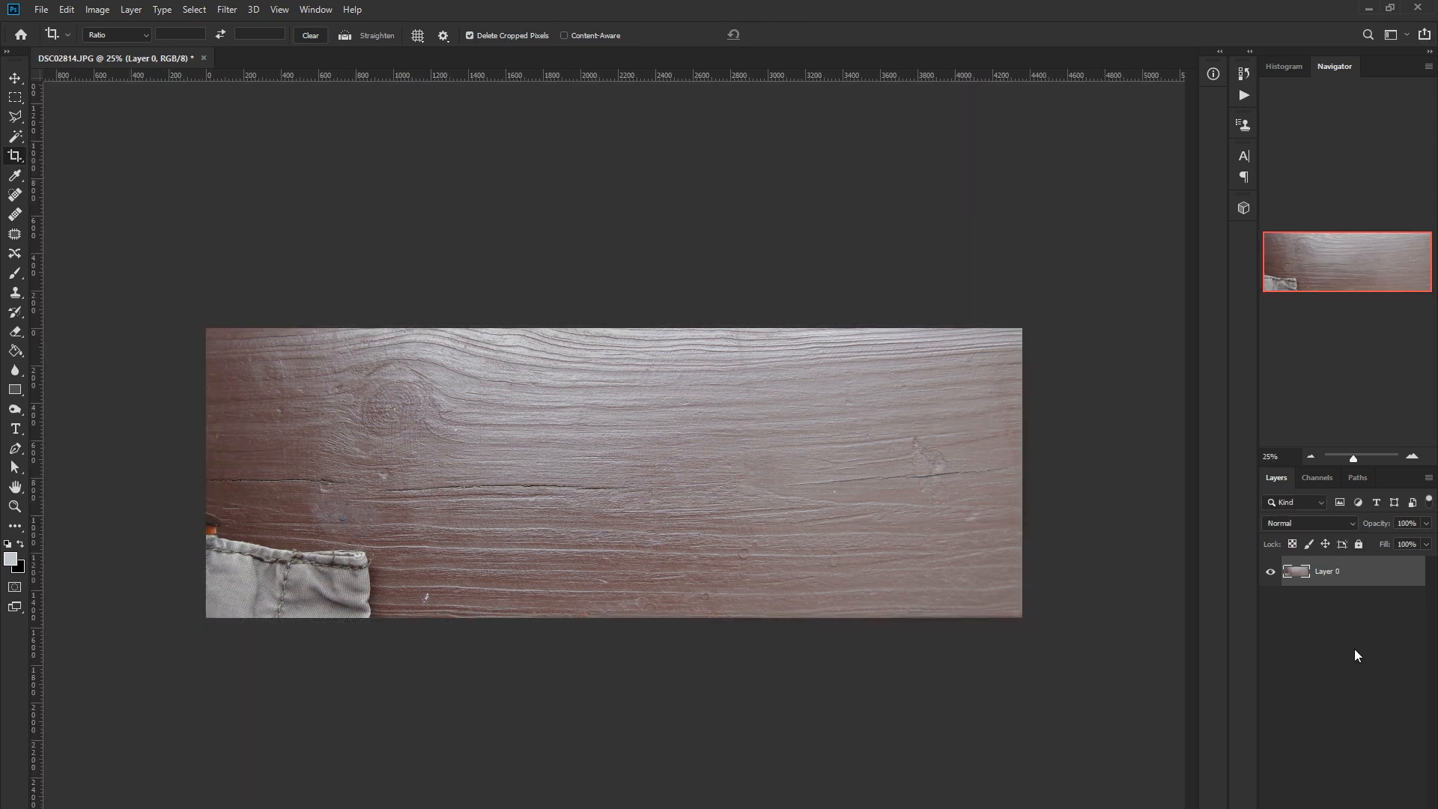
Step: Add a darkening Curves adjustment clipped to the wood layer, with a point at about input 202, output 185, and merge it down
{"action": "left_click", "coordinate": [1357, 807]}
{"action": "left_click", "coordinate": [1360, 672]}
{"action": "left_click_drag", "start_coordinate": [1122, 348], "coordinate": [1155, 316]}
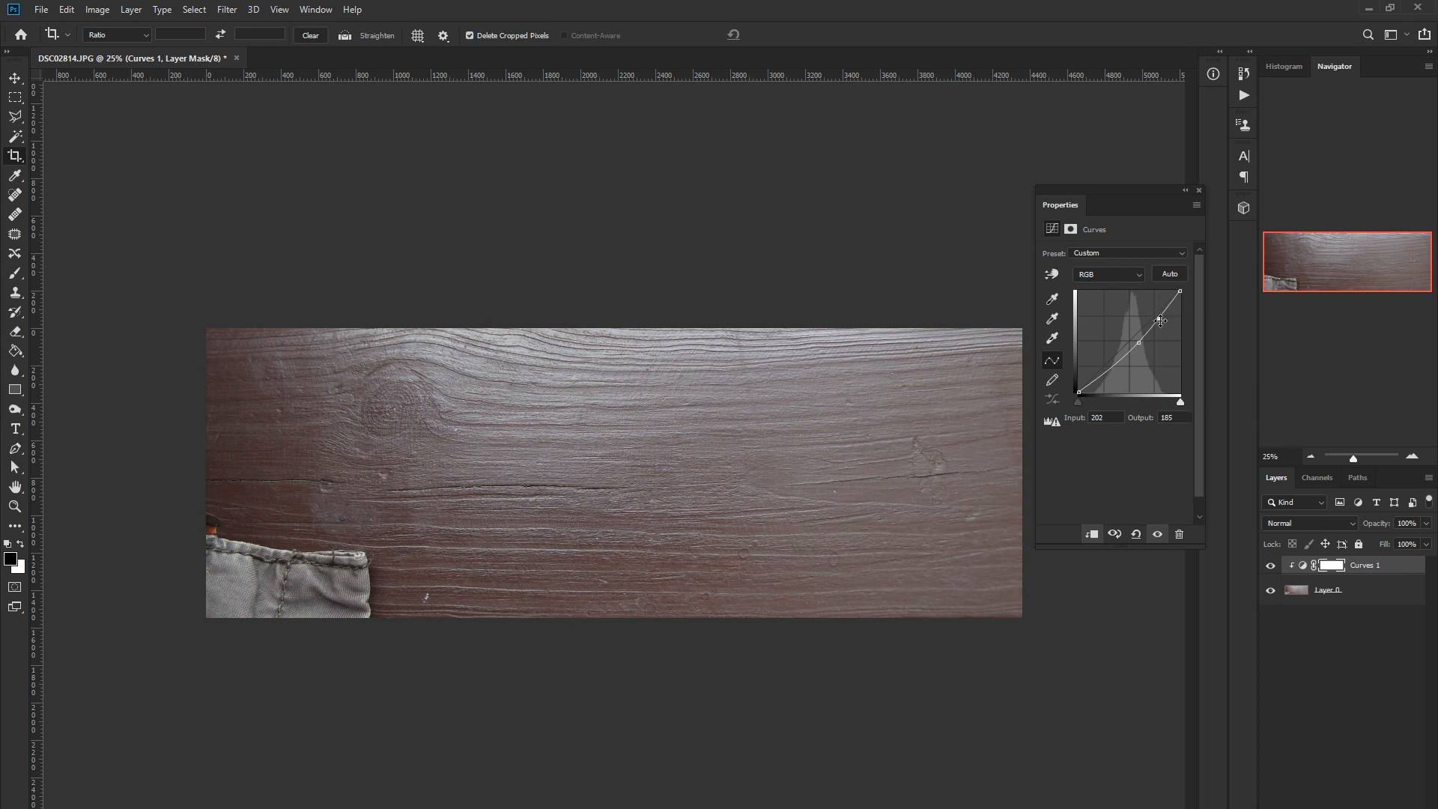
{"action": "left_click", "coordinate": [1198, 191]}
{"action": "right_click", "coordinate": [1393, 573]}
{"action": "left_click", "coordinate": [1211, 688]}
Step: Duplicate the wood layer, outline the grey fabric in the lower-left corner with the Polygonal Lasso and replace it using a content-aware fill
{"action": "key", "text": "ctrl+j"}
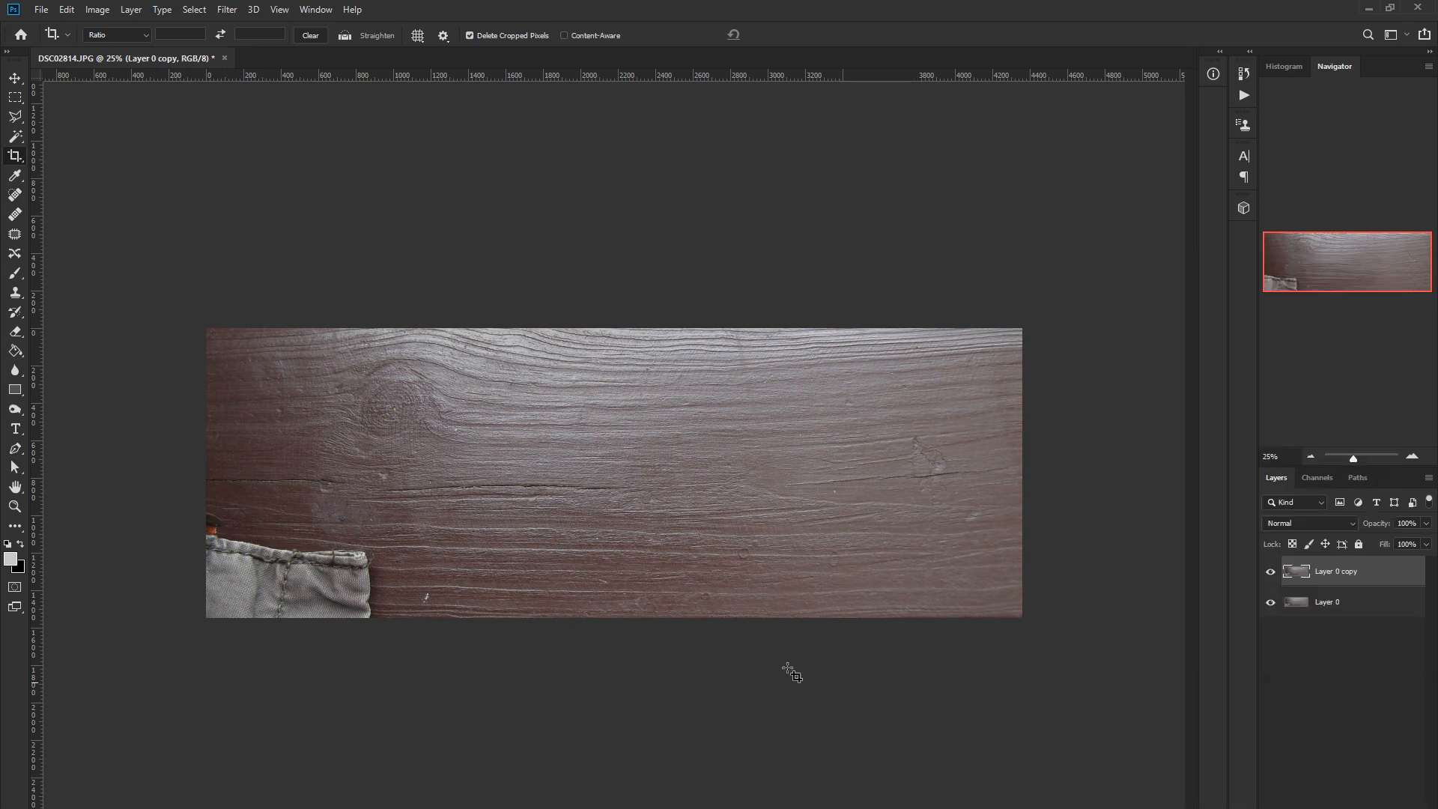
{"action": "key", "text": "l"}
{"action": "left_click", "coordinate": [386, 653]}
{"action": "left_click", "coordinate": [175, 633]}
{"action": "left_click", "coordinate": [193, 505]}
{"action": "left_click", "coordinate": [67, 9]}
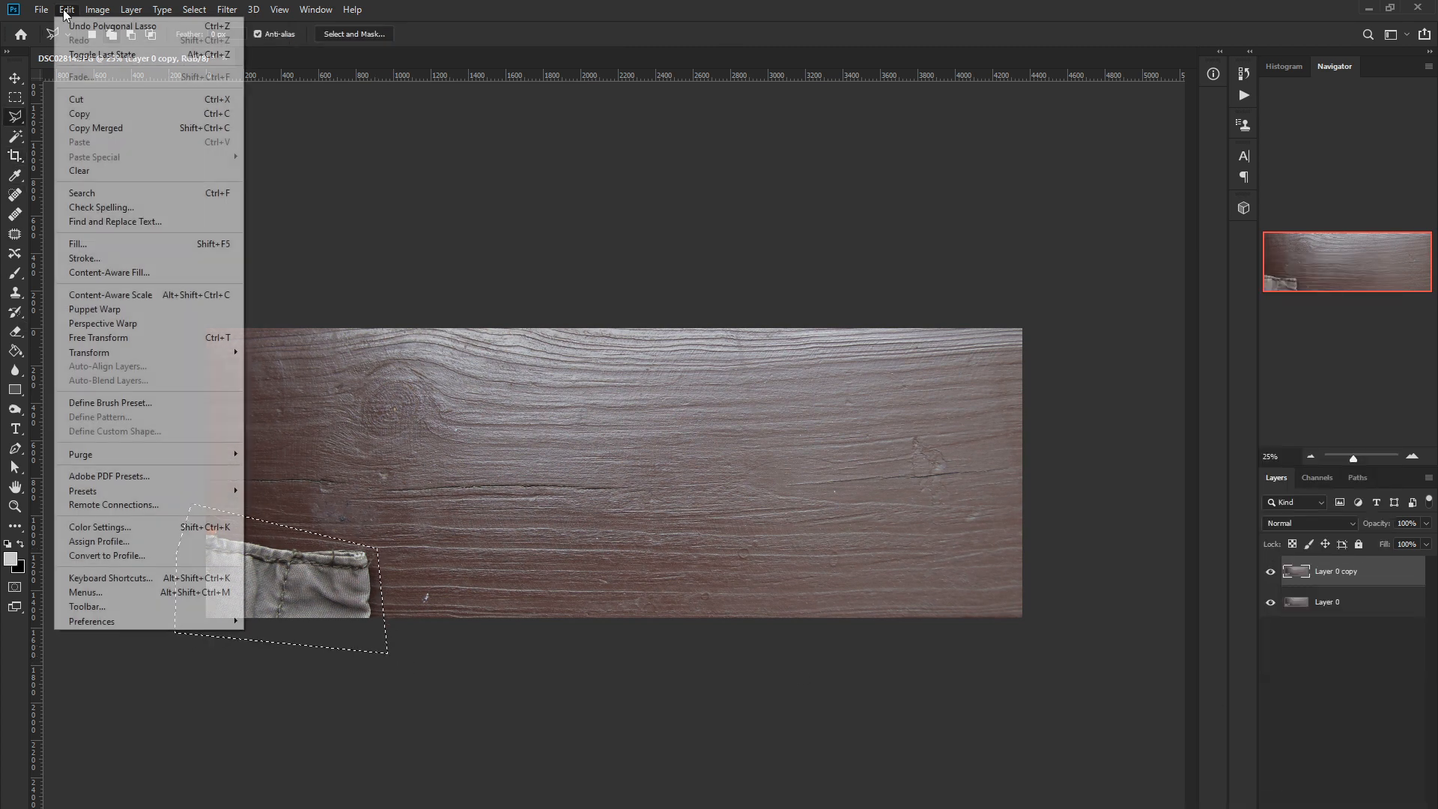
{"action": "left_click", "coordinate": [83, 223]}
{"action": "key", "text": "Return"}
{"action": "key", "text": "ctrl+d"}
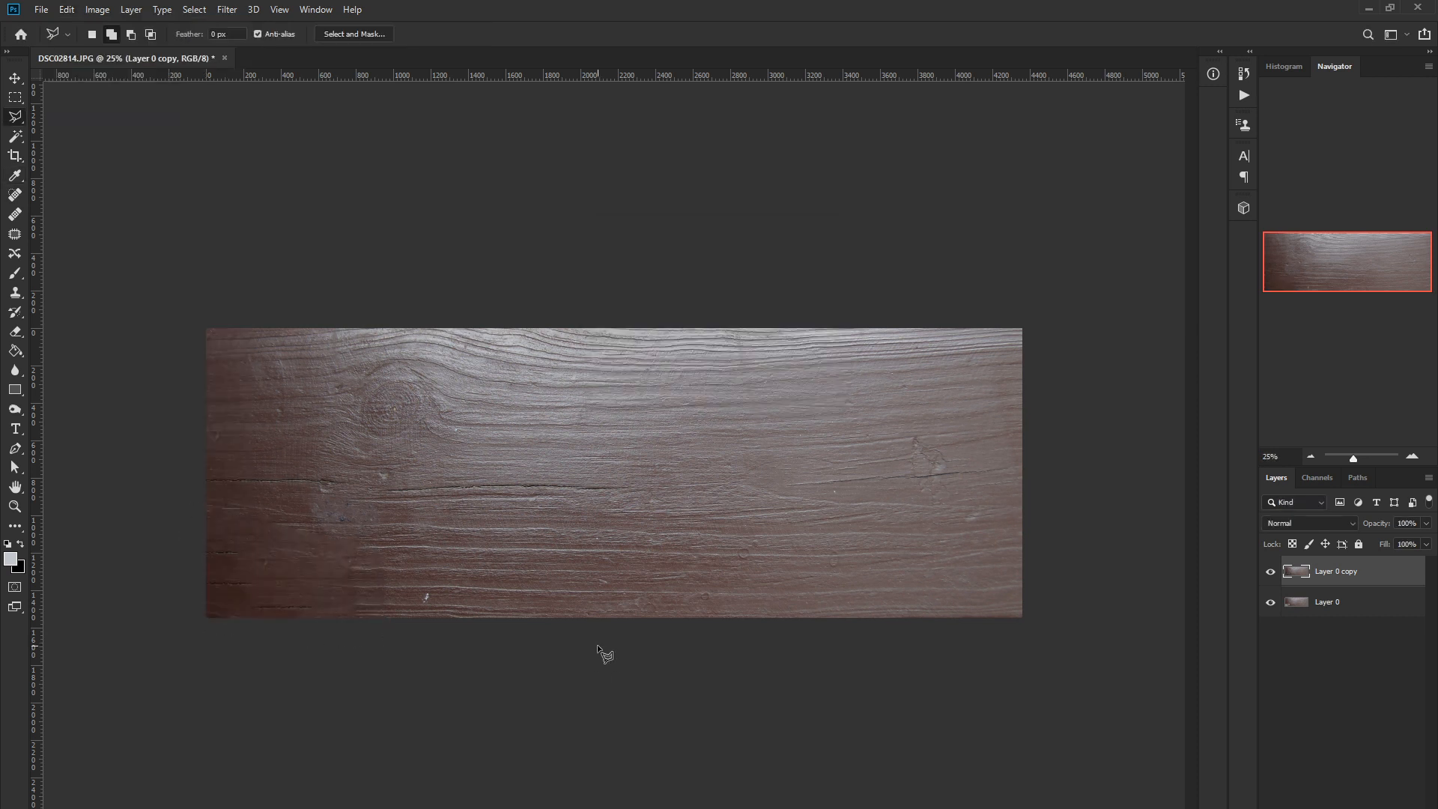
Step: Try cloning wood grain over the plank's lower-left area on a new layer with an 809 px Clone Stamp, and delete that layer
{"action": "key", "text": "ctrl+shift+alt+n"}
{"action": "left_click", "coordinate": [15, 293]}
{"action": "right_click_drag", "start_coordinate": [433, 584], "coordinate": [512, 586], "text": "alt"}
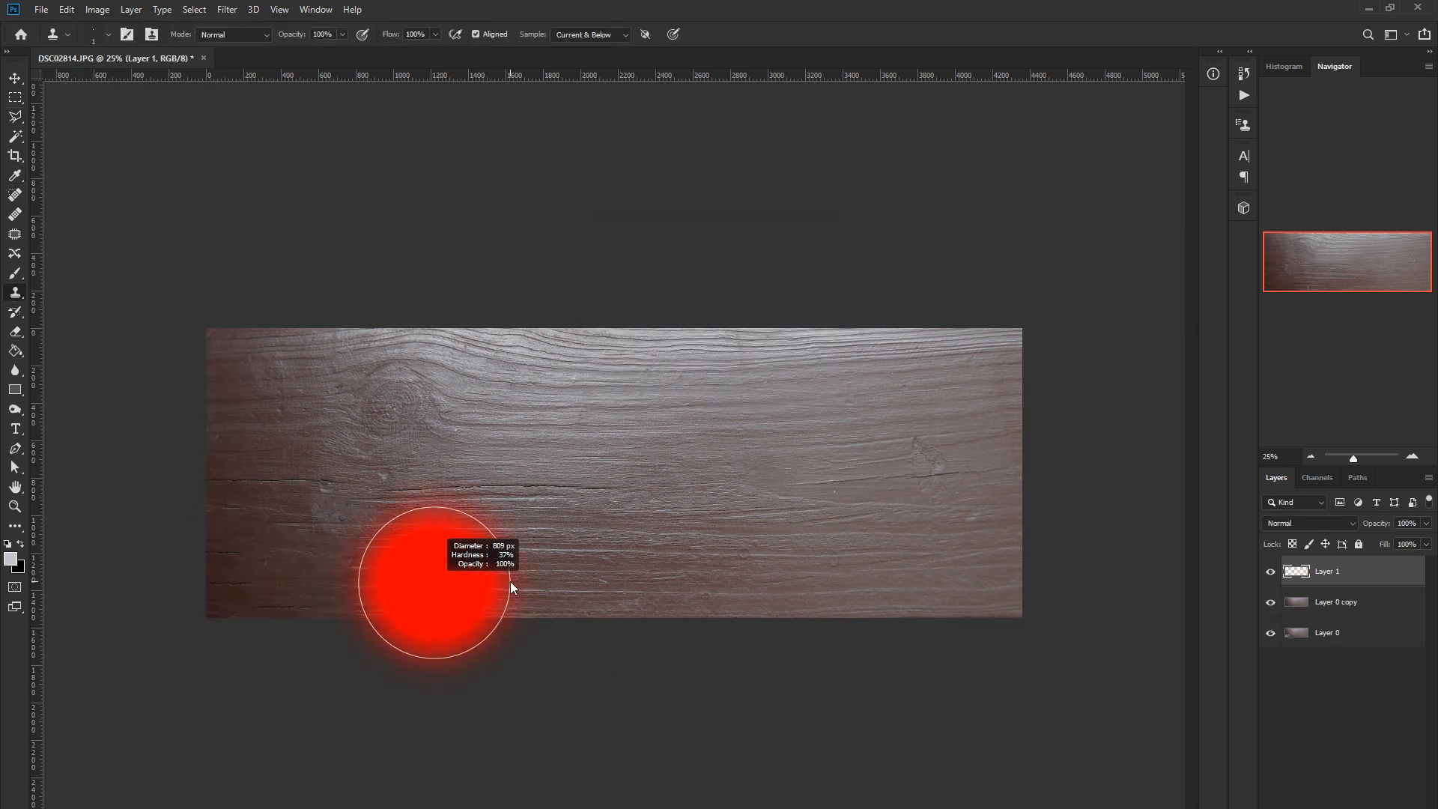
{"action": "left_click", "coordinate": [482, 573], "text": "alt"}
{"action": "mouse_move", "coordinate": [382, 572]}
{"action": "left_mouse_down"}
{"action": "mouse_move", "coordinate": [358, 589]}
{"action": "mouse_move", "coordinate": [241, 600]}
{"action": "left_mouse_up"}
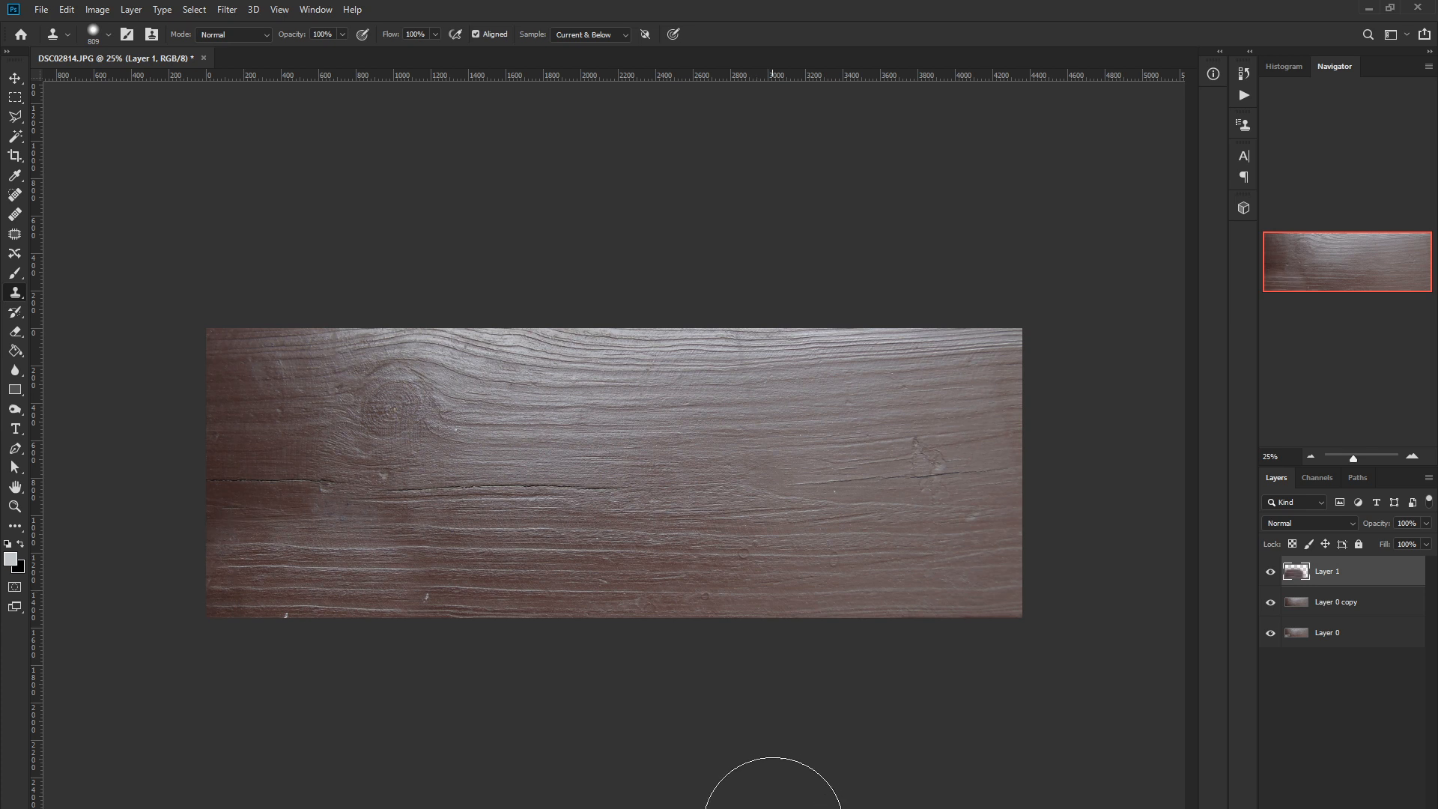
{"action": "key", "text": "Delete"}
Step: Add a Levels adjustment clipped to the wood copy and brighten its midtones to 1.64
{"action": "left_click", "coordinate": [1348, 807]}
{"action": "left_click", "coordinate": [1340, 666]}
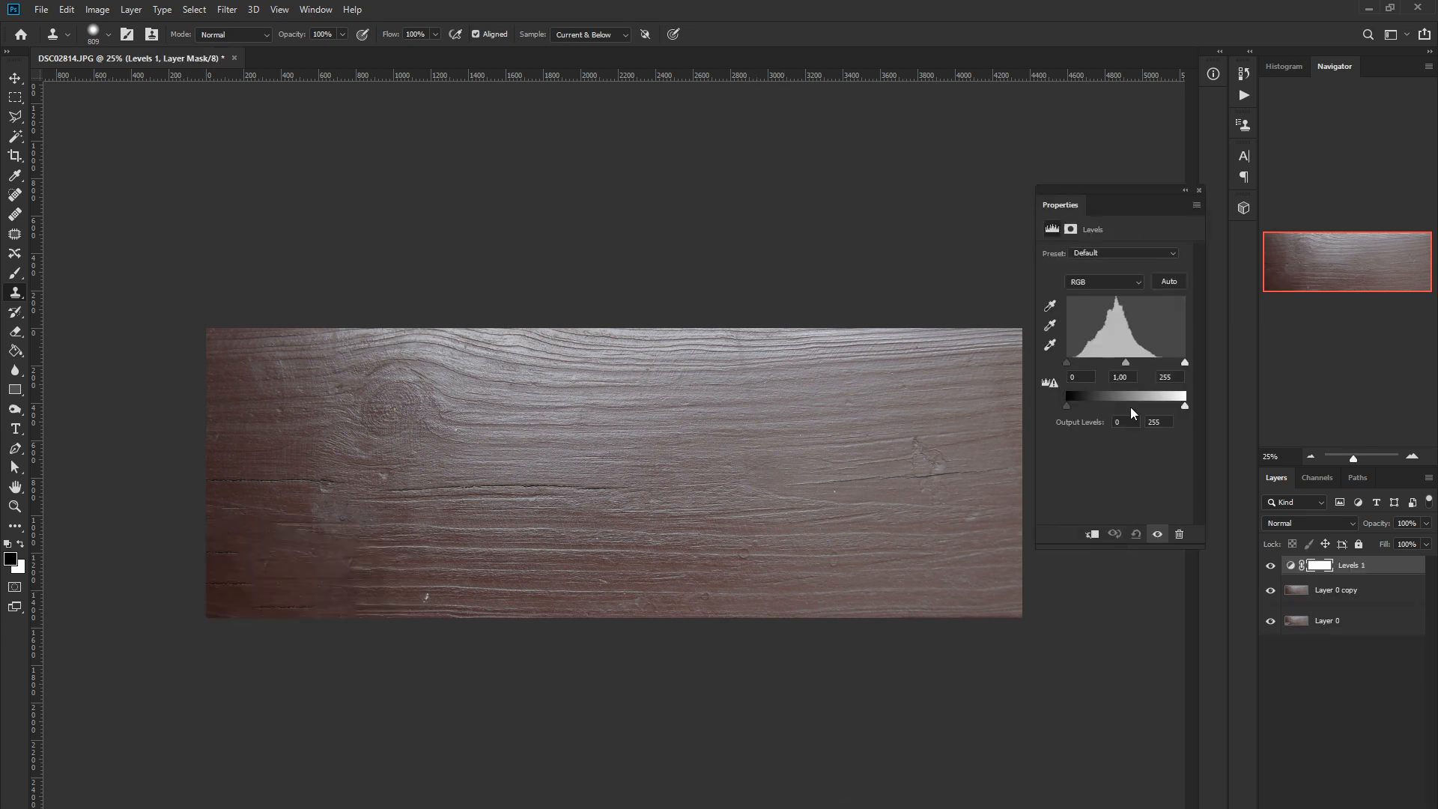
{"action": "left_click_drag", "start_coordinate": [1126, 363], "coordinate": [1104, 364]}
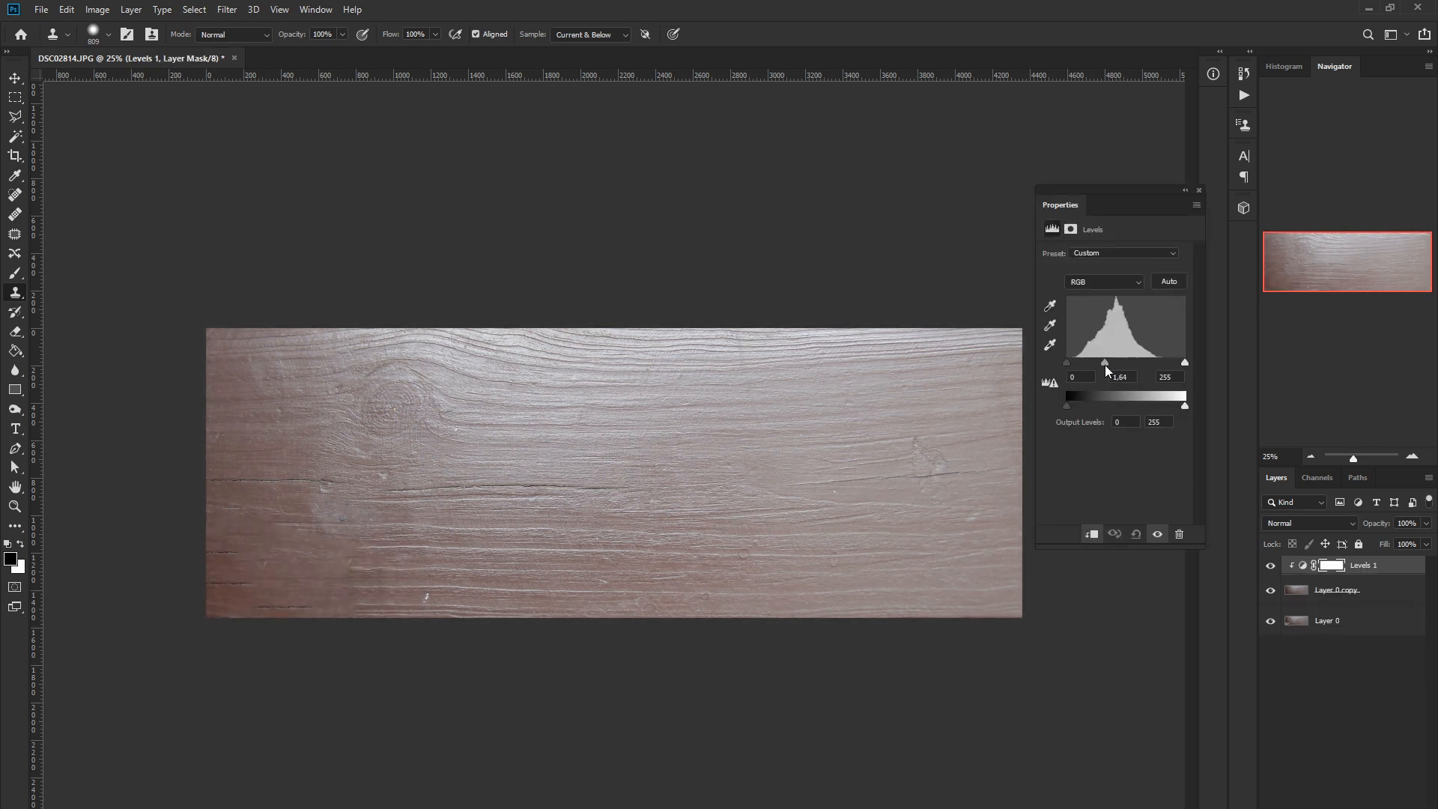
Step: Mask the Levels brightening out of the plank's upper and right areas with a large soft brush, restore it toward the left, and merge it down
{"action": "left_click", "coordinate": [1338, 571]}
{"action": "left_click", "coordinate": [17, 274]}
{"action": "mouse_move", "coordinate": [449, 375]}
{"action": "left_mouse_down"}
{"action": "mouse_move", "coordinate": [764, 478]}
{"action": "mouse_move", "coordinate": [818, 344]}
{"action": "mouse_move", "coordinate": [1017, 561]}
{"action": "mouse_move", "coordinate": [976, 414]}
{"action": "left_mouse_up"}
{"action": "left_click_drag", "start_coordinate": [350, 303], "coordinate": [1000, 442]}
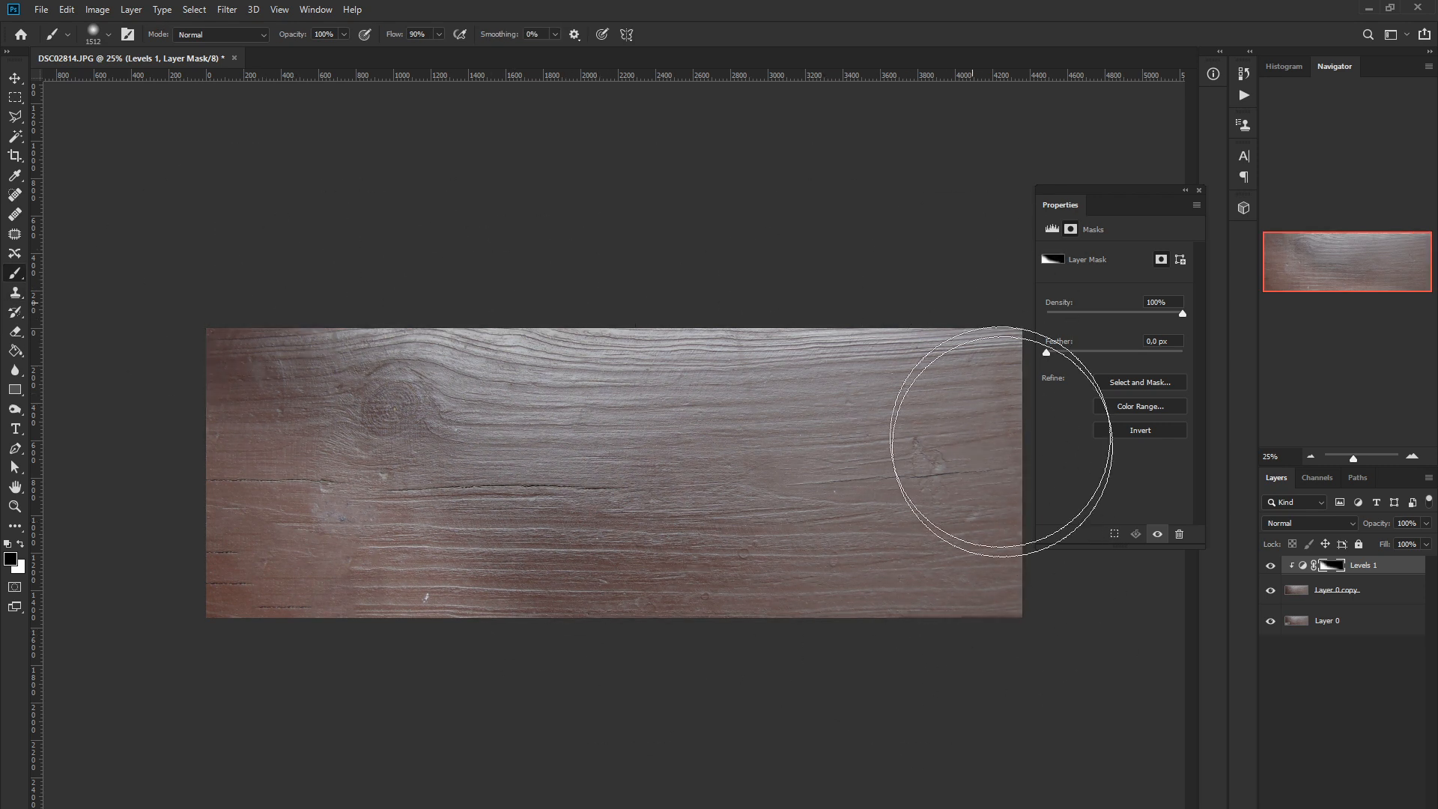
{"action": "left_click", "coordinate": [21, 544]}
{"action": "right_click_drag", "start_coordinate": [214, 563], "coordinate": [343, 622], "text": "alt"}
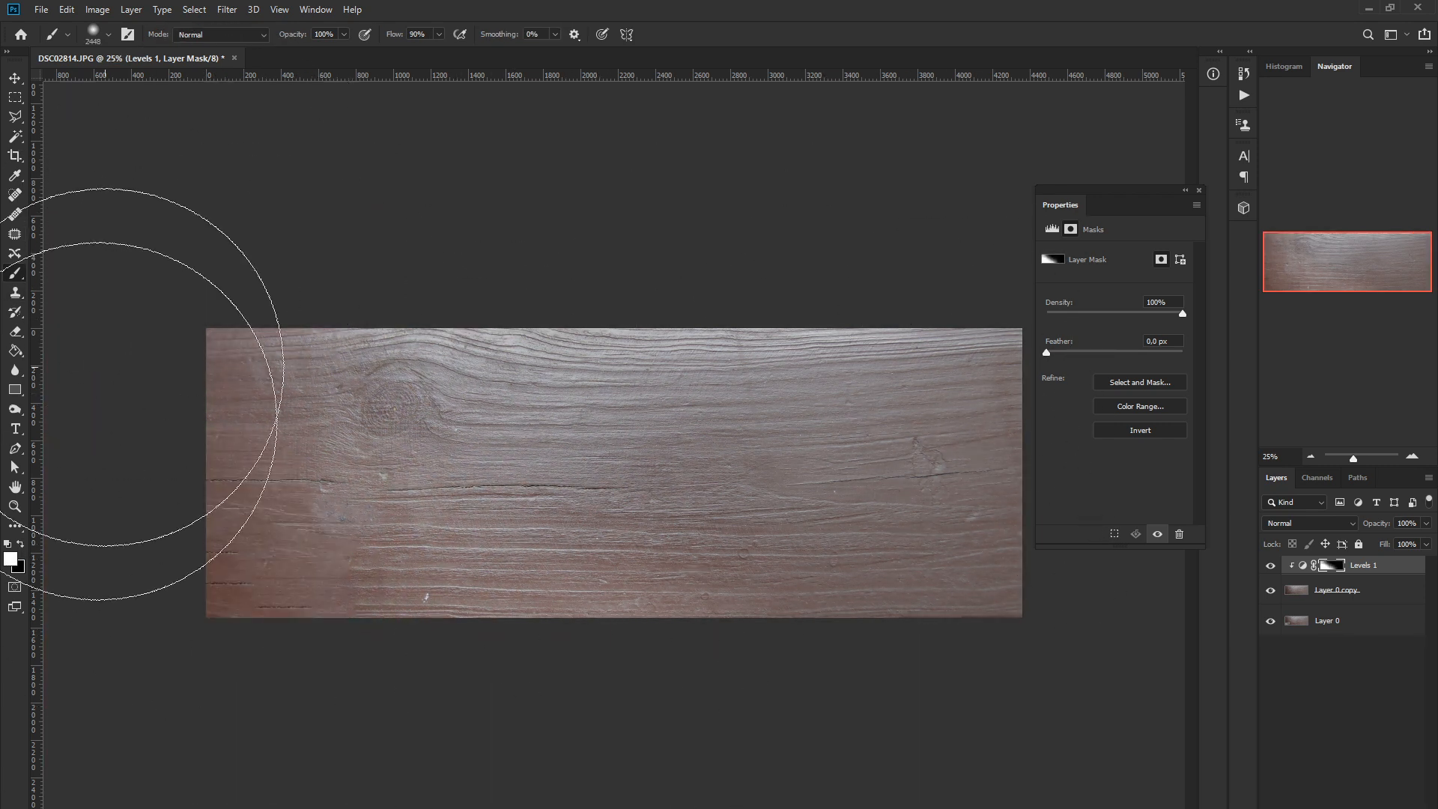
{"action": "right_click", "coordinate": [1386, 570]}
{"action": "left_click", "coordinate": [1385, 586]}
Step: Add another Levels adjustment above the wood copy and raise its black point slightly to deepen the shadows
{"action": "left_click", "coordinate": [1351, 807]}
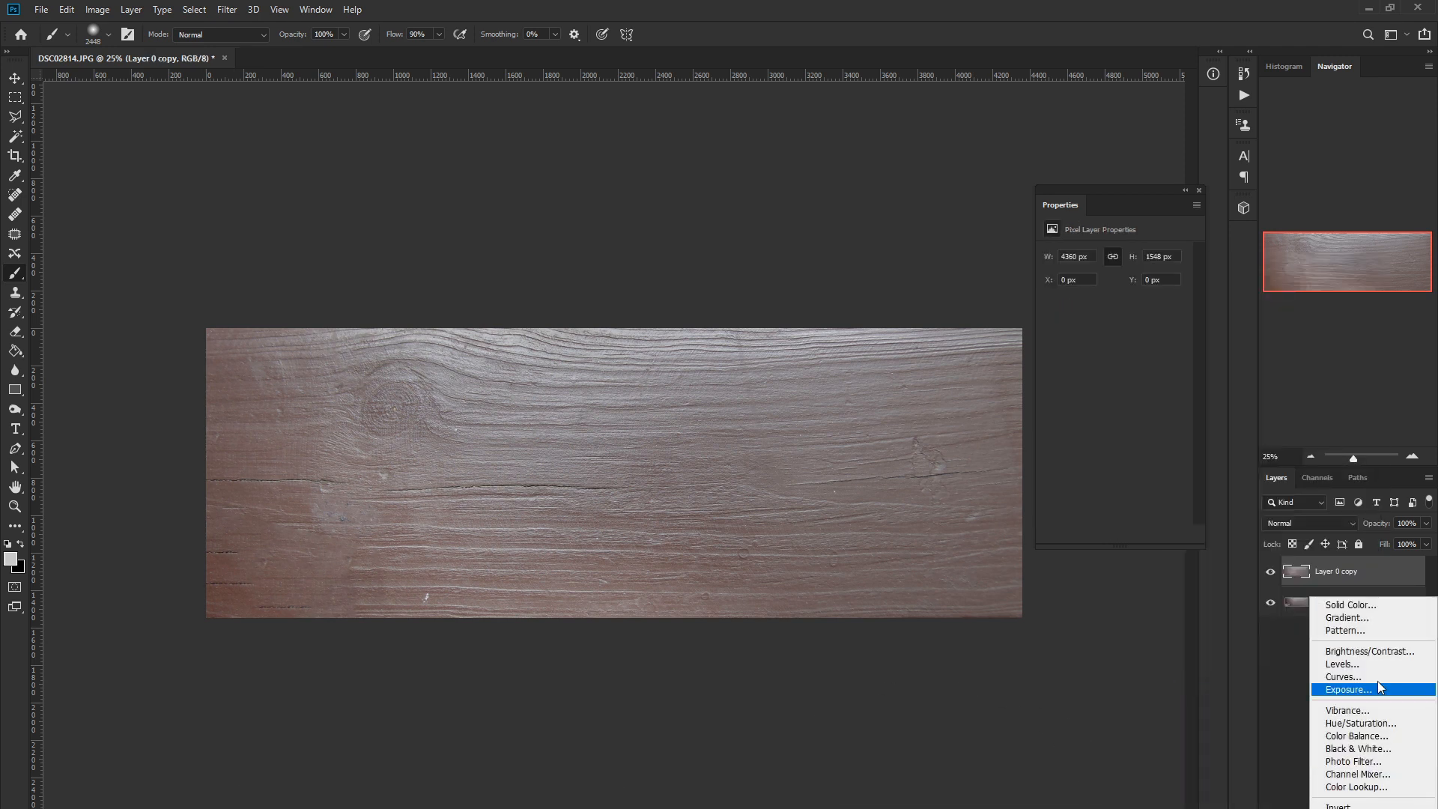
{"action": "left_click", "coordinate": [1380, 666]}
{"action": "left_click_drag", "start_coordinate": [1067, 363], "coordinate": [1079, 365]}
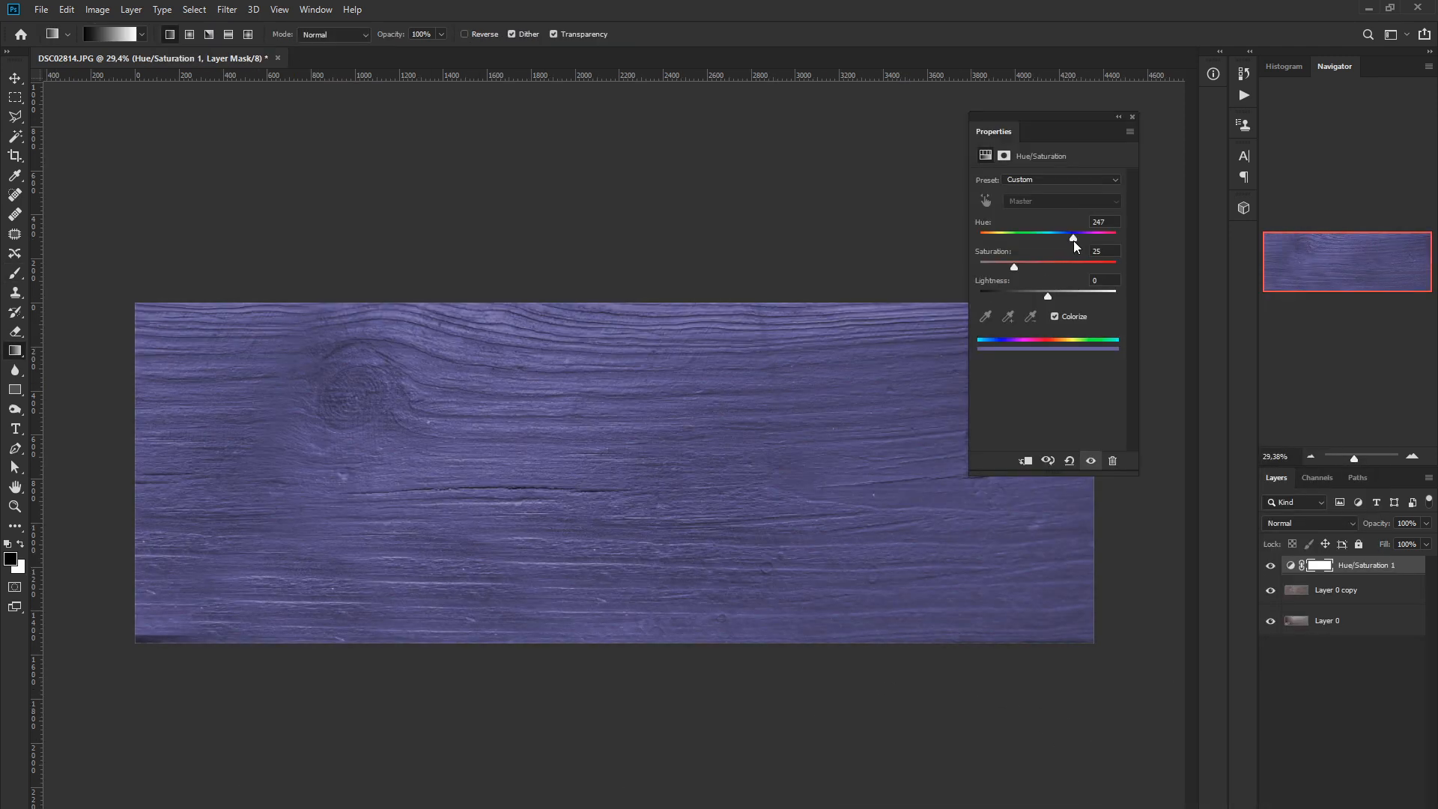
Step: Tint the wood warm brown with the colorizing Hue/Saturation adjustment, using hue about 24, saturation about 34 and lightness -10
{"action": "left_click_drag", "start_coordinate": [1074, 238], "coordinate": [1060, 267]}
{"action": "left_click_drag", "start_coordinate": [1058, 238], "coordinate": [994, 244]}
{"action": "left_click", "coordinate": [1271, 566]}
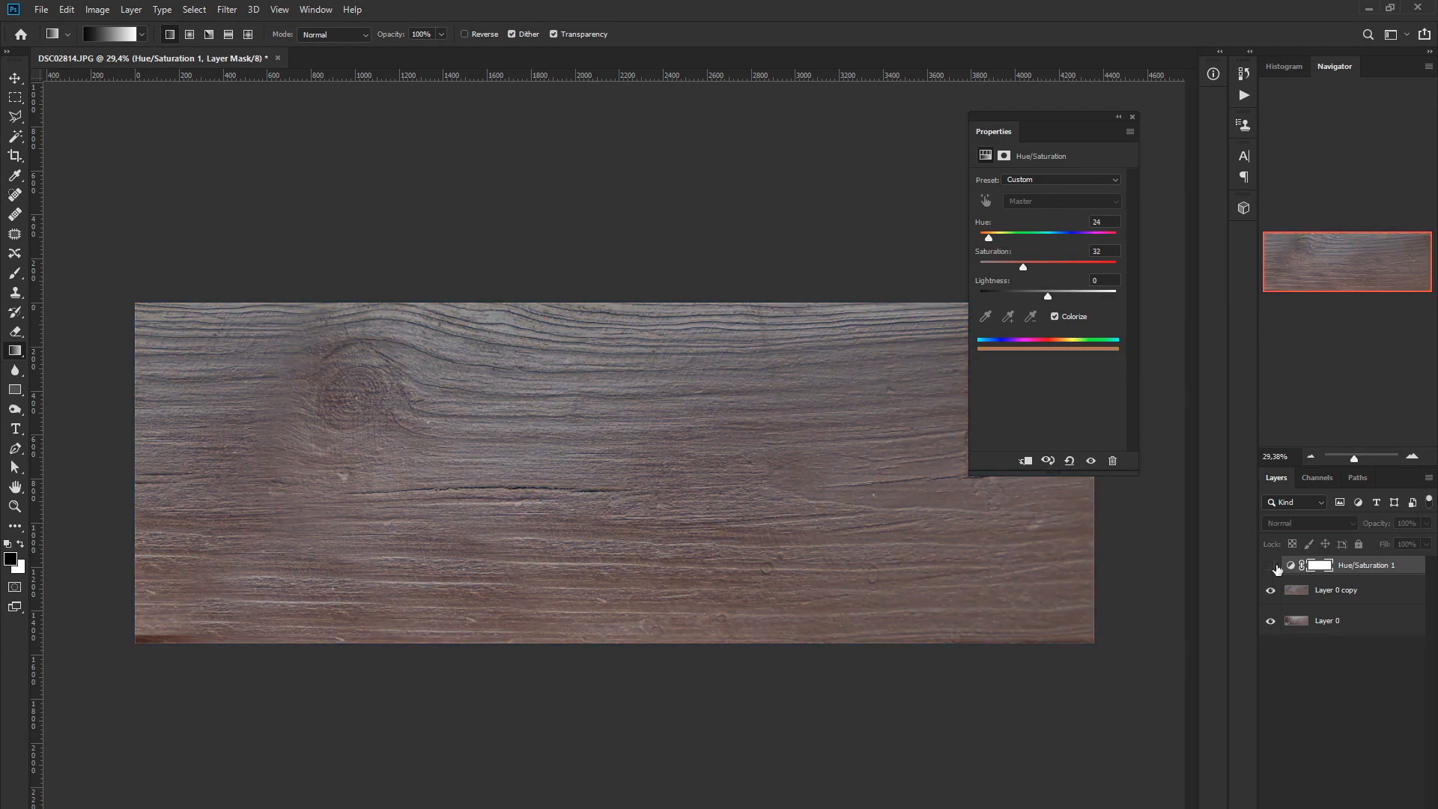
{"action": "left_click", "coordinate": [1270, 566]}
{"action": "left_click_drag", "start_coordinate": [1048, 297], "coordinate": [1045, 298]}
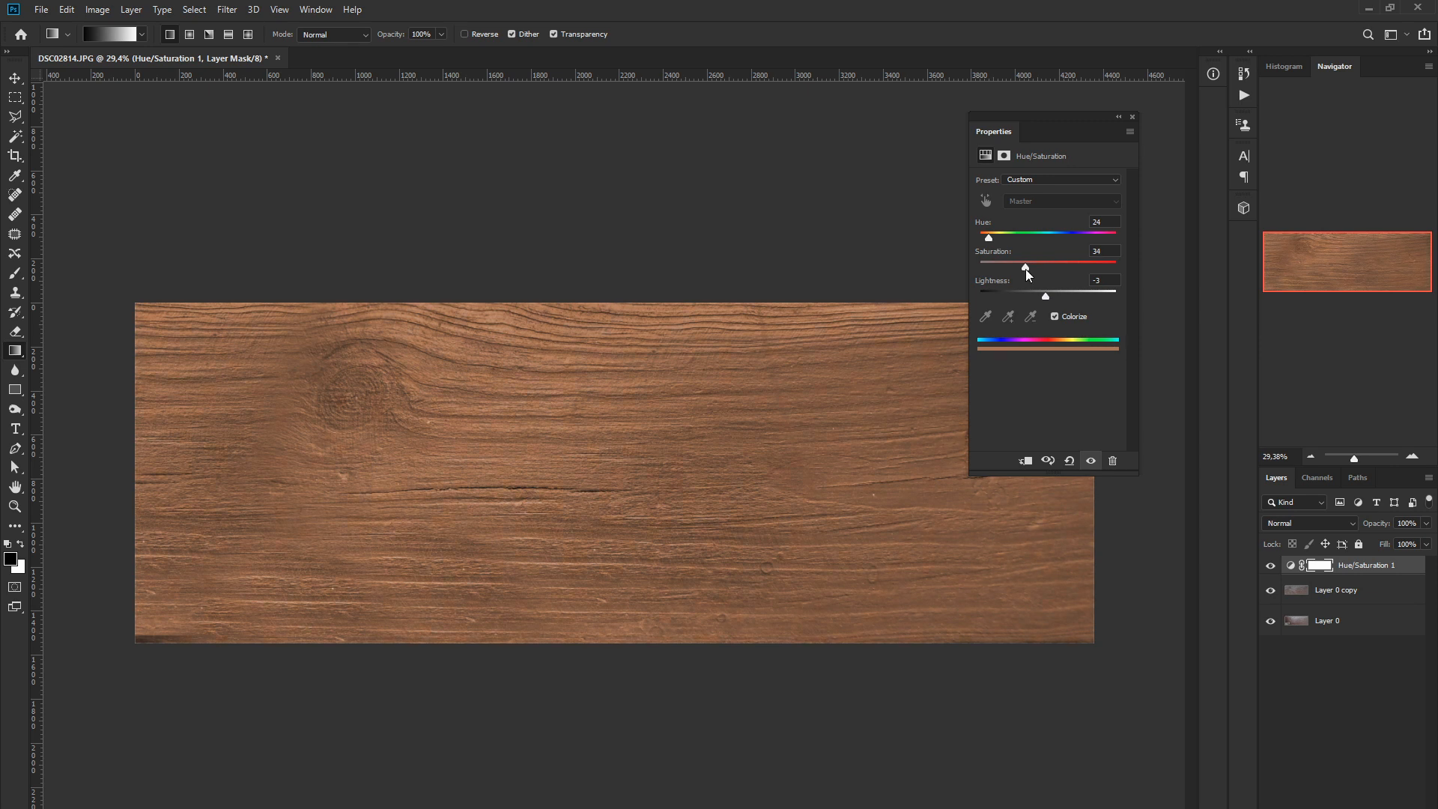
{"action": "left_click_drag", "start_coordinate": [989, 238], "coordinate": [990, 237]}
{"action": "left_click_drag", "start_coordinate": [1046, 298], "coordinate": [1041, 298]}
{"action": "left_click", "coordinate": [1132, 117]}
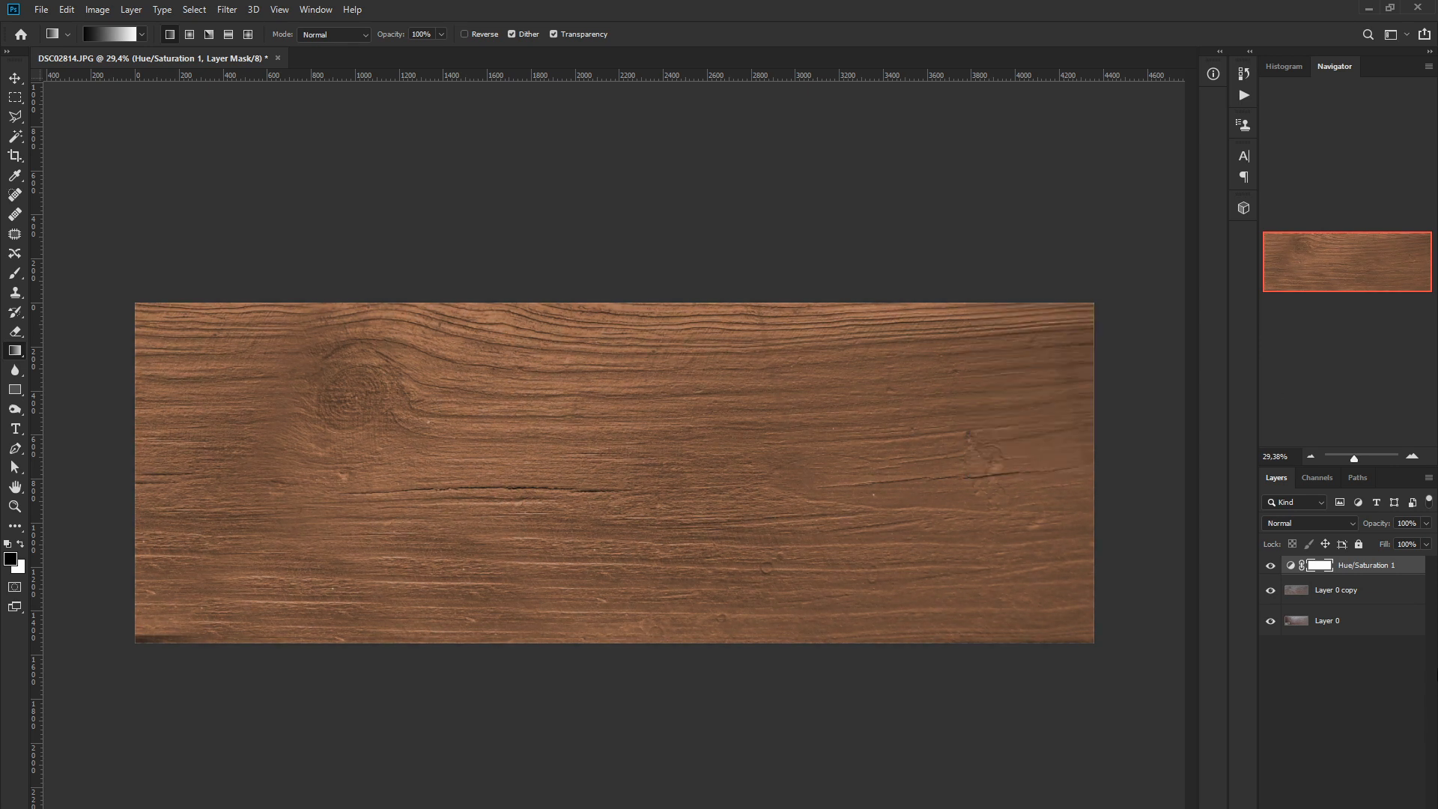
Step: Reopen the Hue/Saturation adjustment and retint the wood reddish with hue 0 and saturation 16
{"action": "left_click", "coordinate": [1271, 567]}
{"action": "double_click", "coordinate": [1290, 566]}
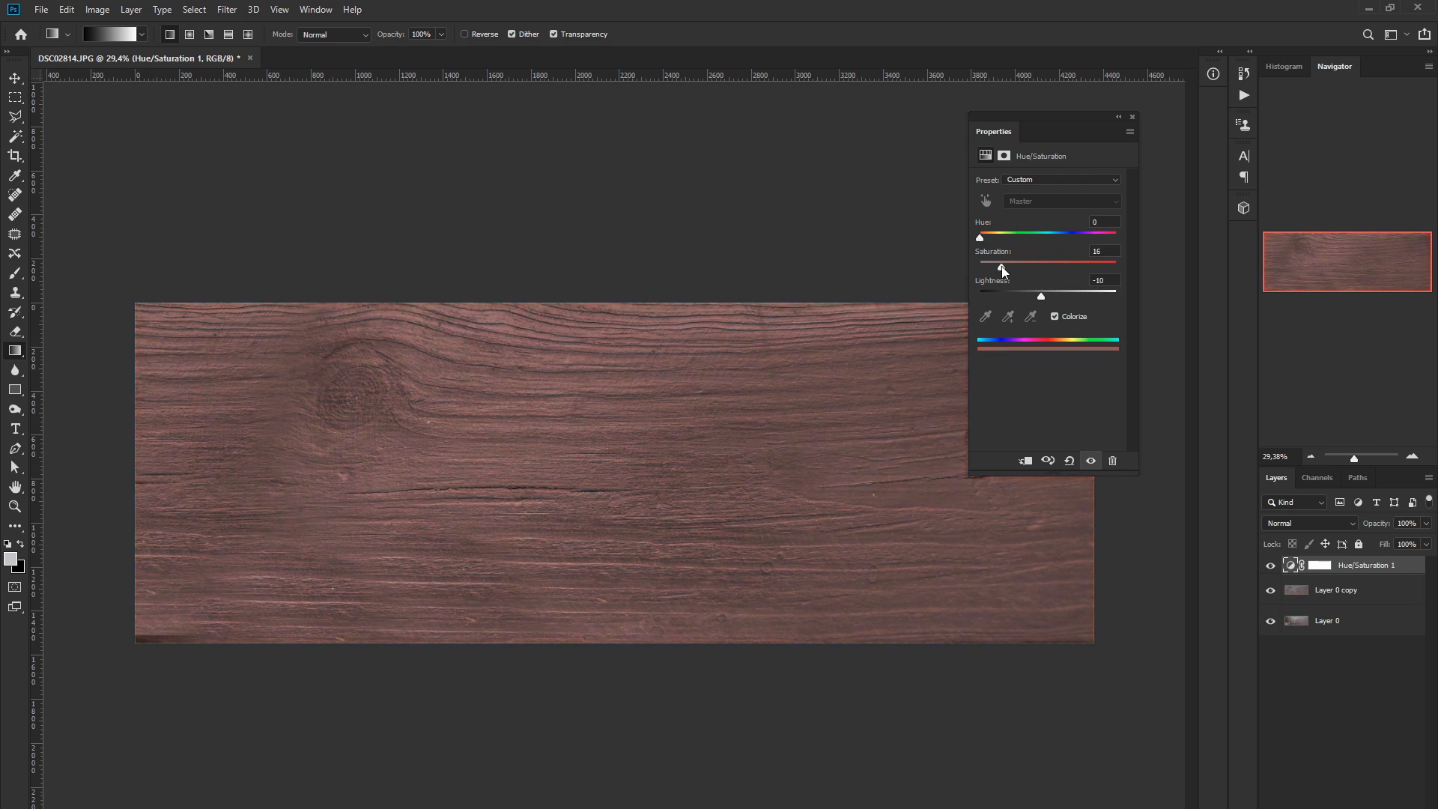
{"action": "left_click", "coordinate": [1132, 117]}
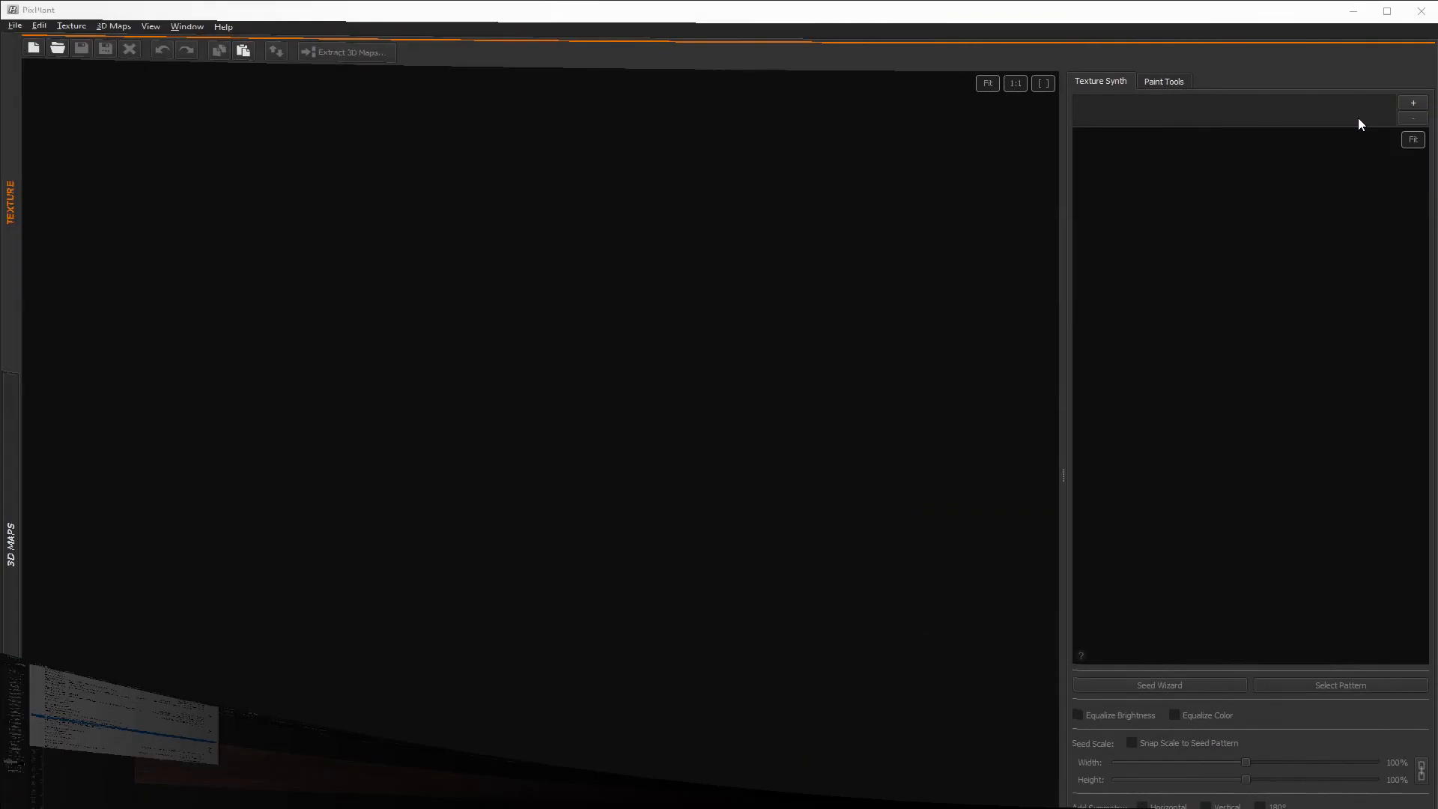
Step: Load the edited wood plank image into PixPlant as the seed image
{"action": "left_click", "coordinate": [1413, 102]}
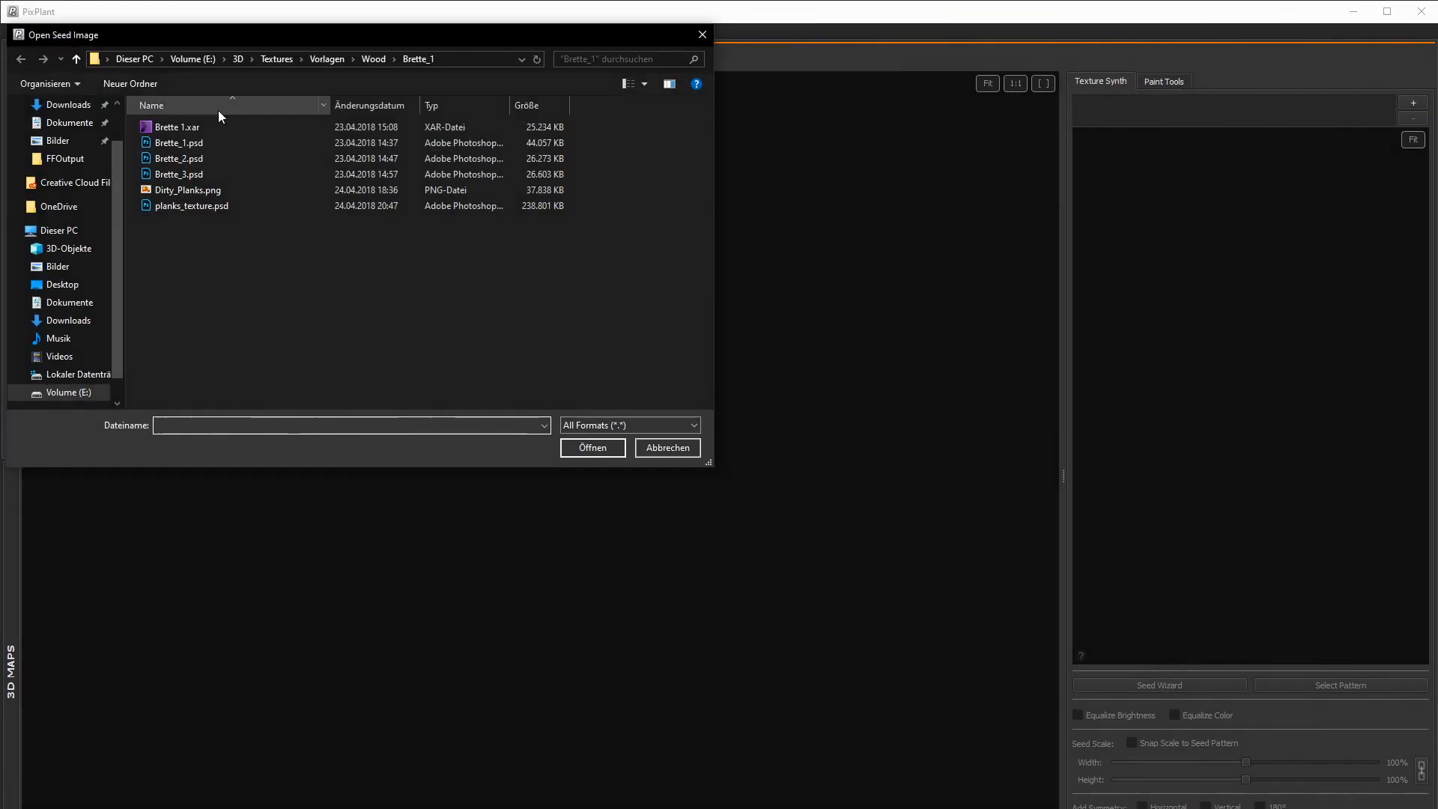
{"action": "left_click", "coordinate": [578, 51]}
{"action": "left_click", "coordinate": [234, 321]}
{"action": "left_click", "coordinate": [587, 446]}
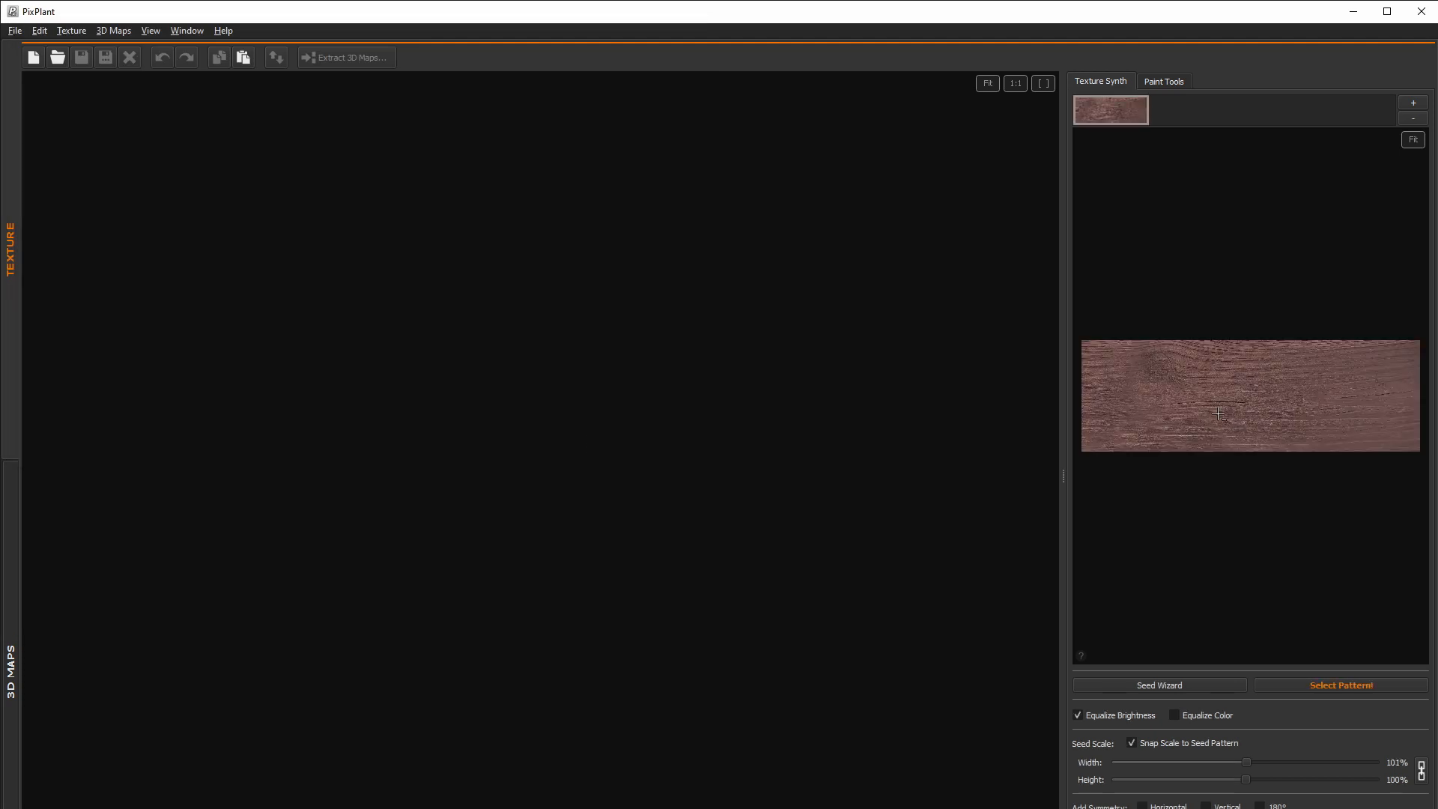
Step: Use the Seed Wizard to straighten the seed and limit it to the plank's left portion containing the knot
{"action": "left_click", "coordinate": [1207, 685]}
{"action": "left_click_drag", "start_coordinate": [711, 589], "coordinate": [415, 586]}
{"action": "left_click_drag", "start_coordinate": [712, 361], "coordinate": [420, 347]}
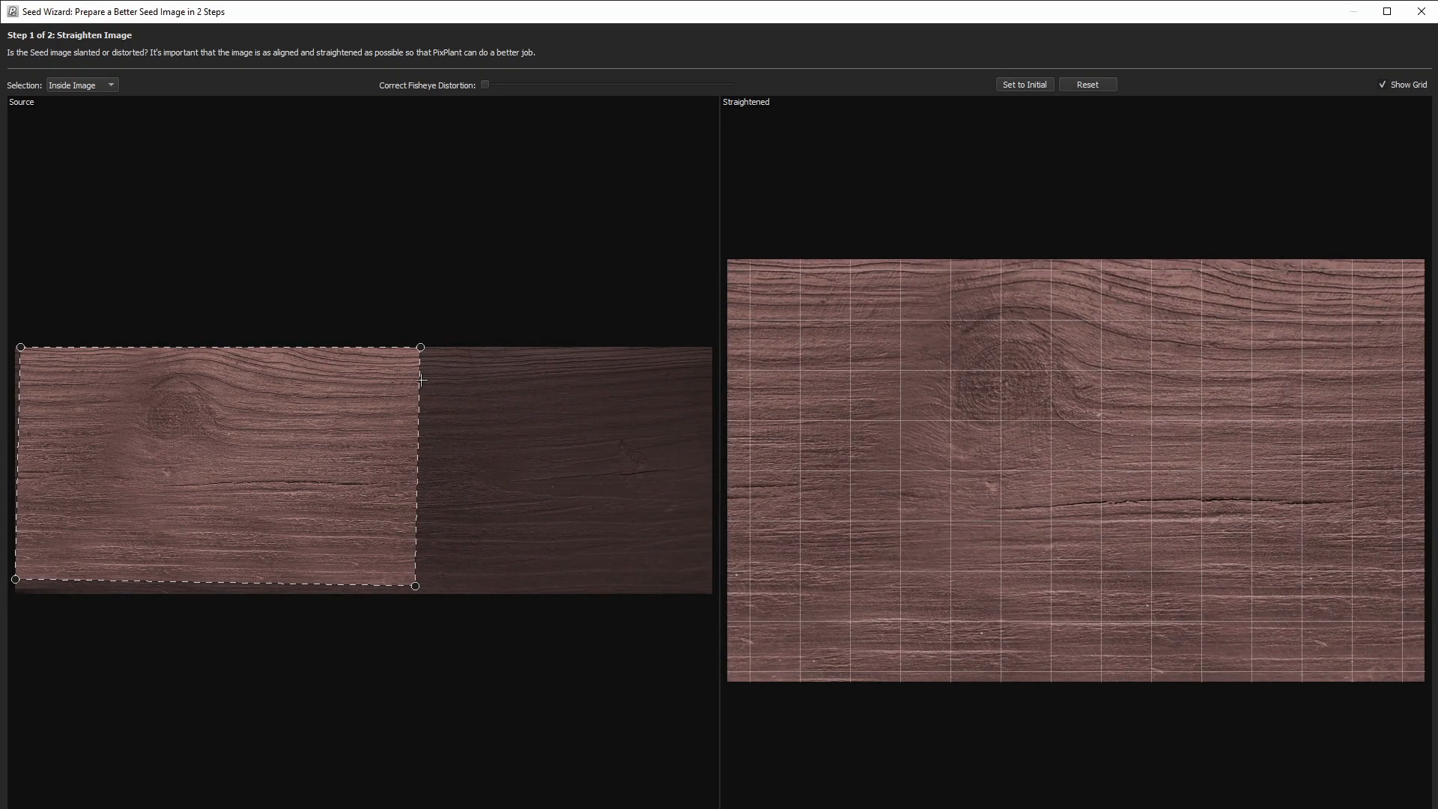
{"action": "left_click_drag", "start_coordinate": [415, 586], "coordinate": [418, 584]}
{"action": "left_click_drag", "start_coordinate": [21, 347], "coordinate": [15, 346]}
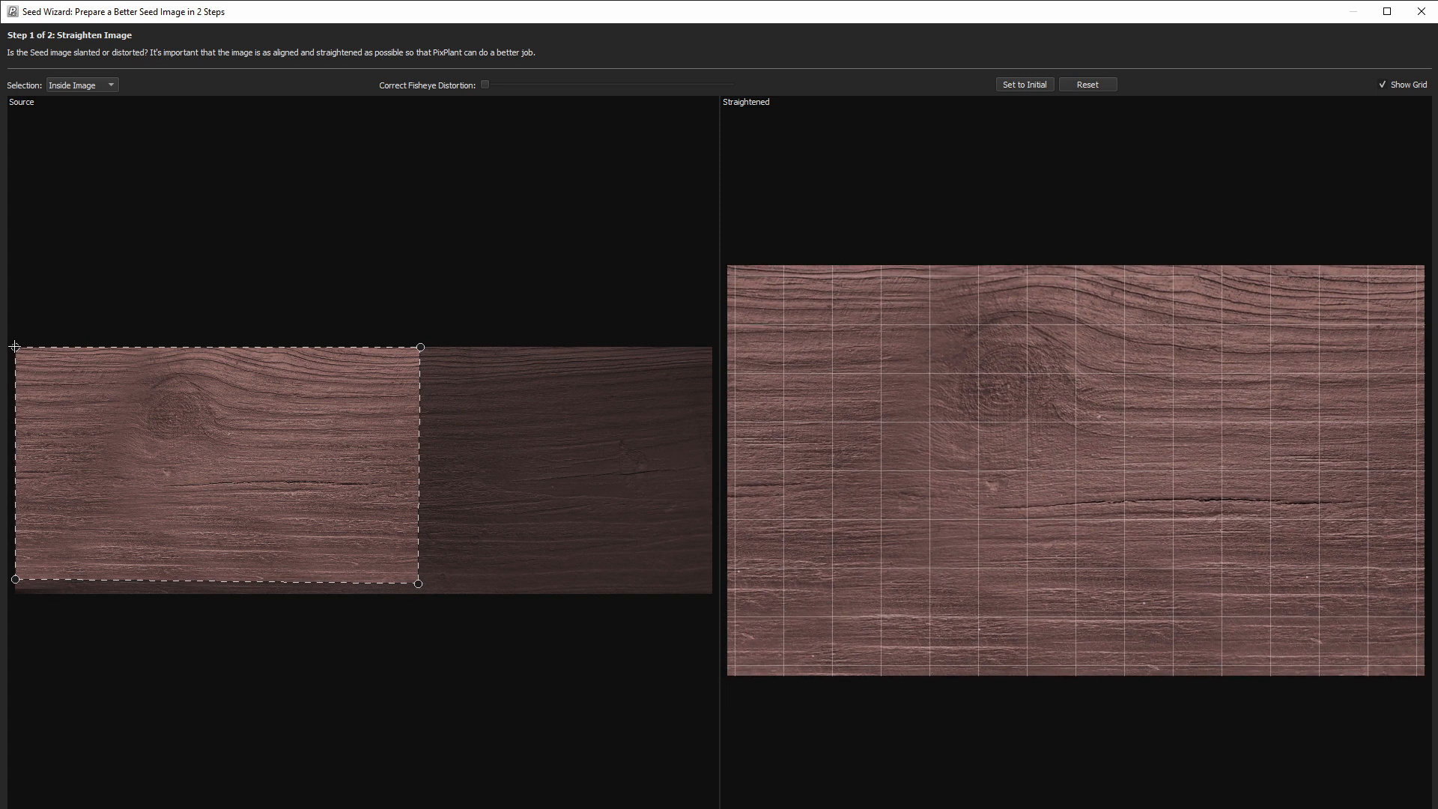
{"action": "left_click_drag", "start_coordinate": [418, 583], "coordinate": [418, 582]}
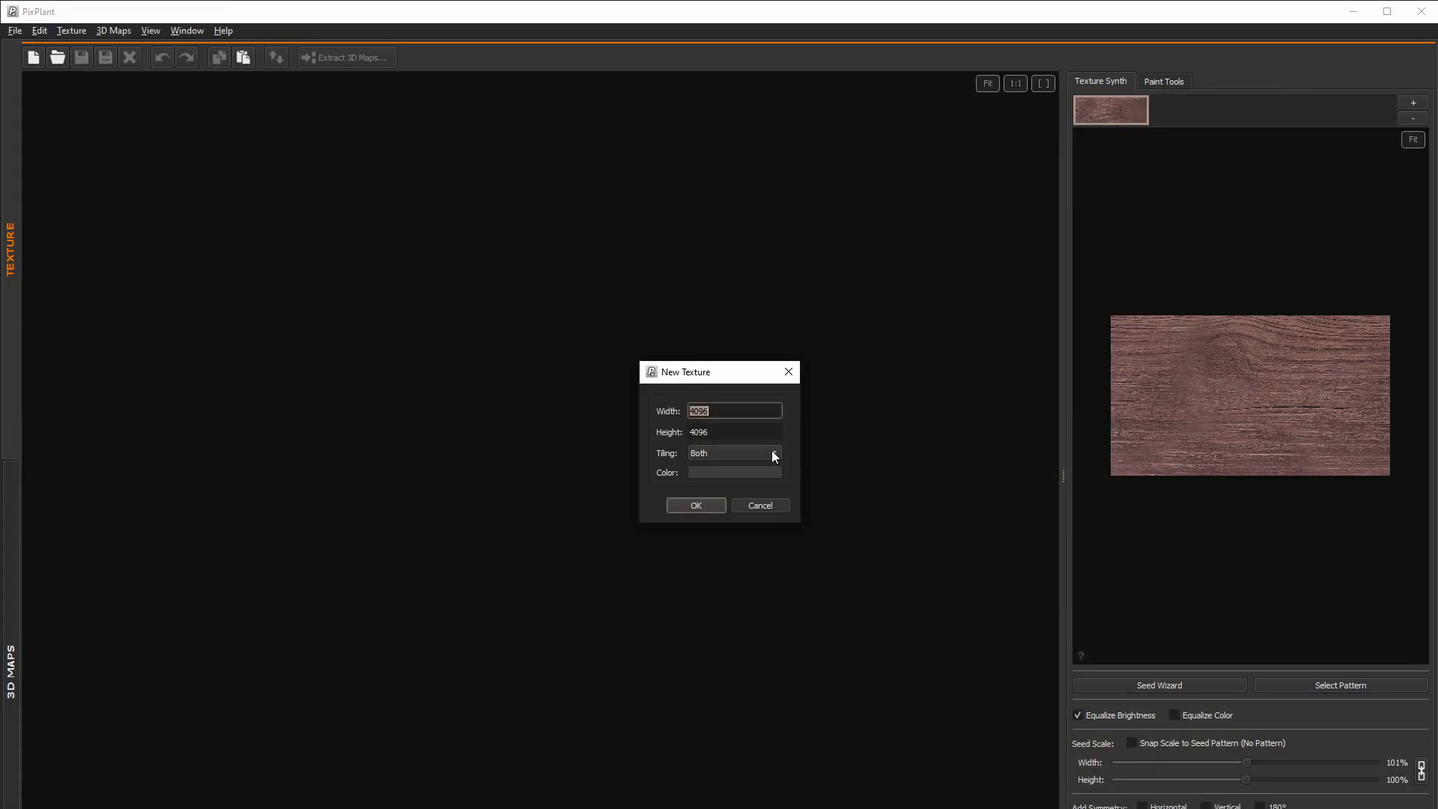
Step: Create a new 2048 × 2048 texture tiling in both directions and generate it from the wood seed
{"action": "type", "text": "2048"}
{"action": "left_click_drag", "start_coordinate": [710, 432], "coordinate": [658, 431]}
{"action": "type", "text": "2048"}
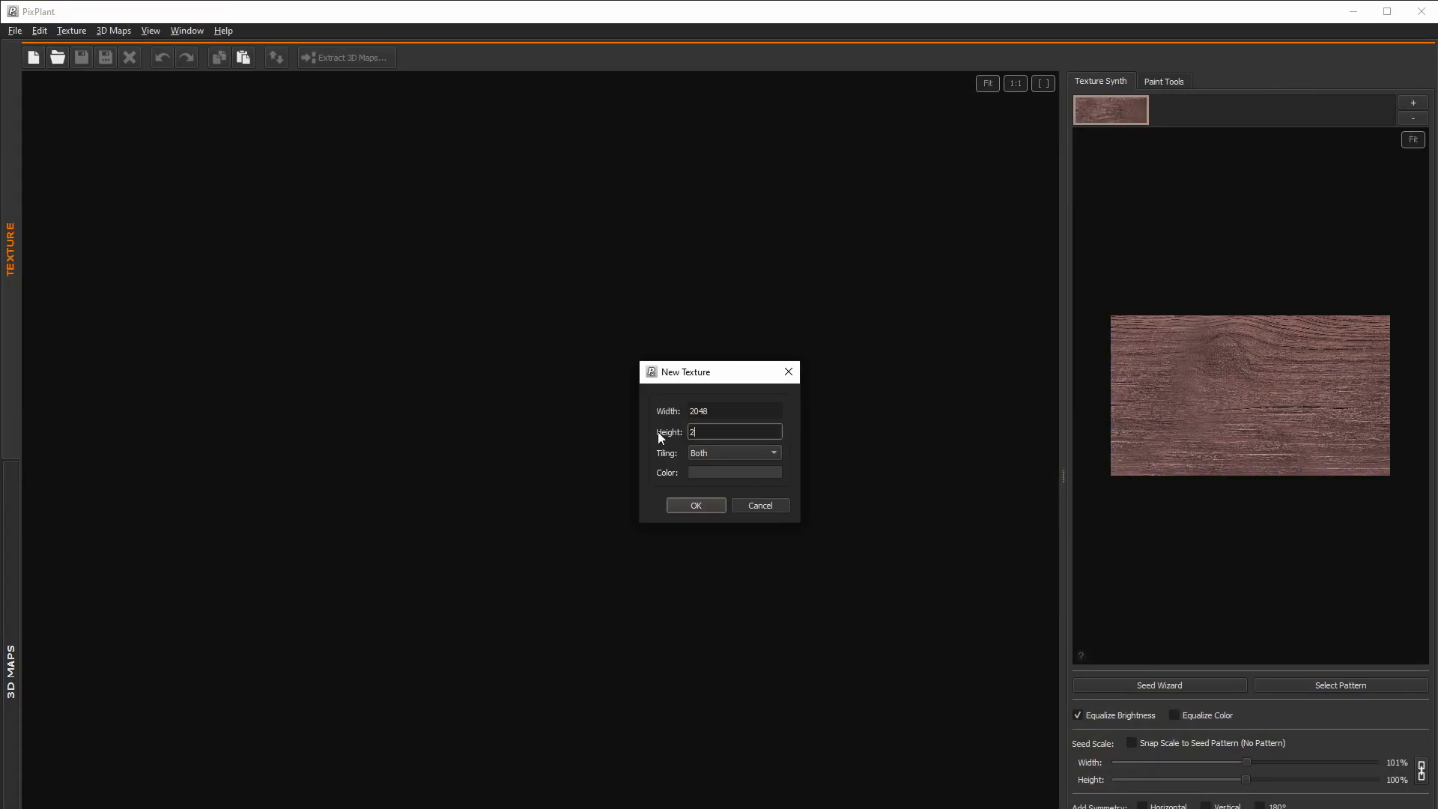
{"action": "left_click", "coordinate": [690, 503]}
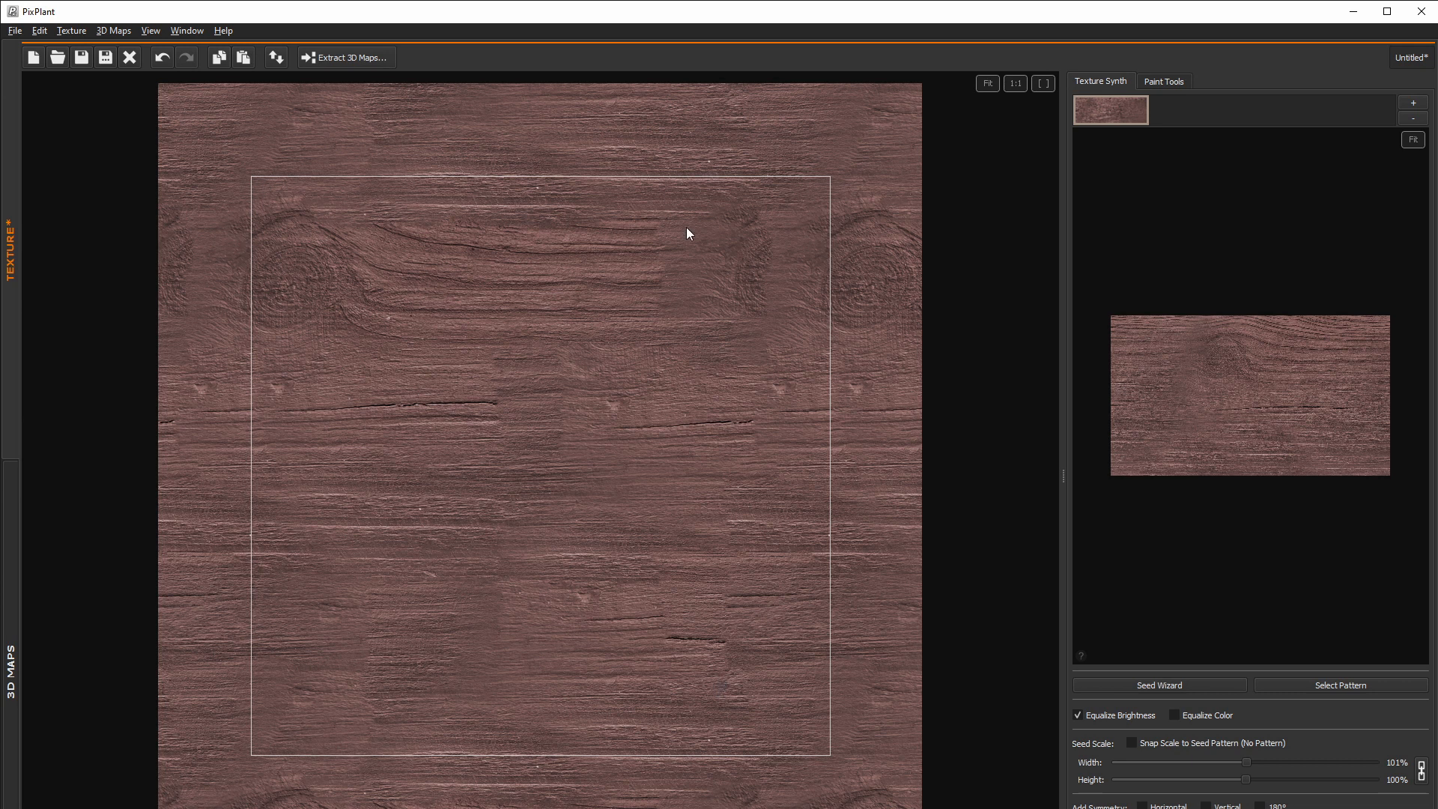
{"action": "left_click", "coordinate": [1160, 808]}
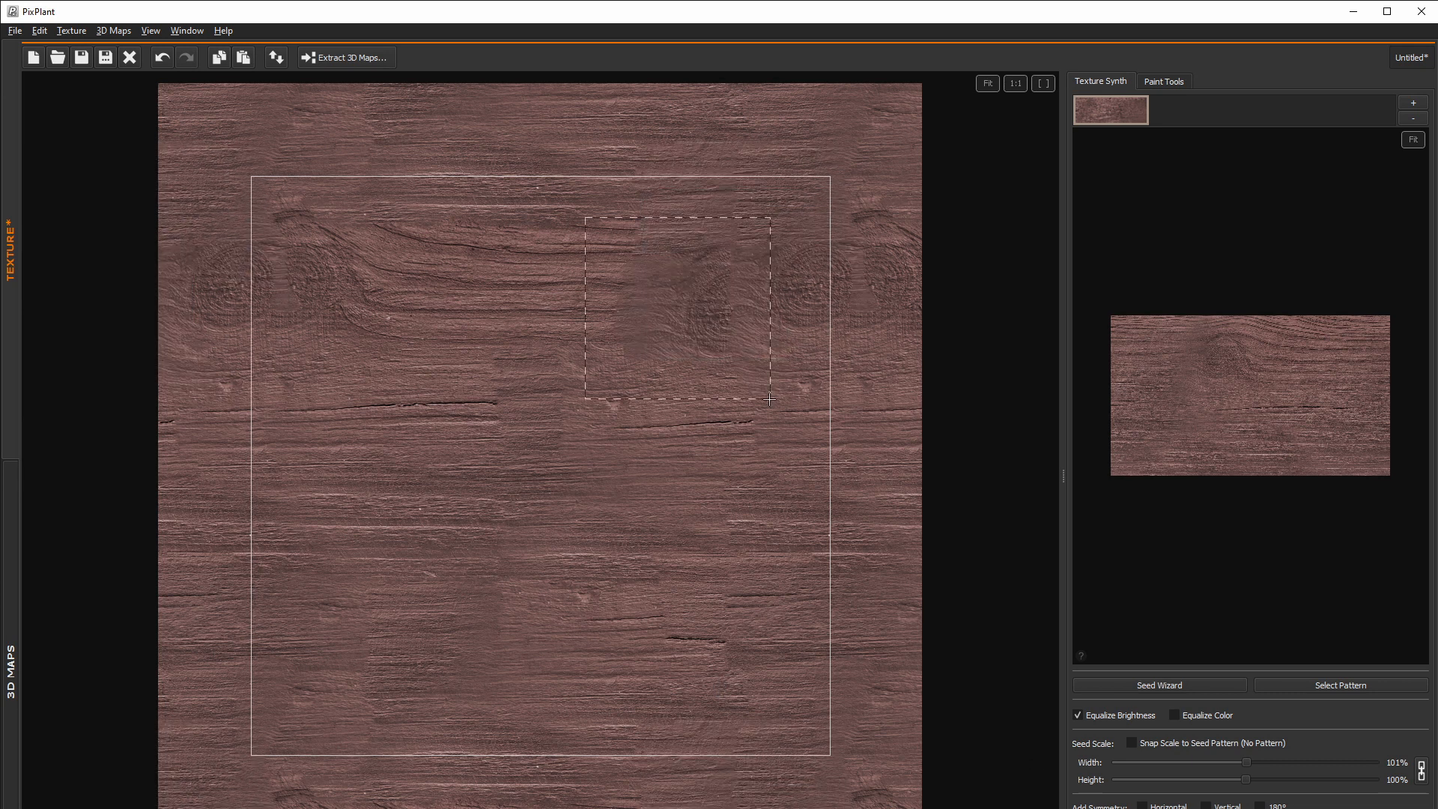
Step: Regenerate rectangular areas of the wood texture at the upper-right knot, in the lower-left corner and over the upper-middle knot remnant
{"action": "left_click_drag", "start_coordinate": [770, 399], "coordinate": [770, 401]}
{"action": "left_click_drag", "start_coordinate": [359, 744], "coordinate": [387, 755]}
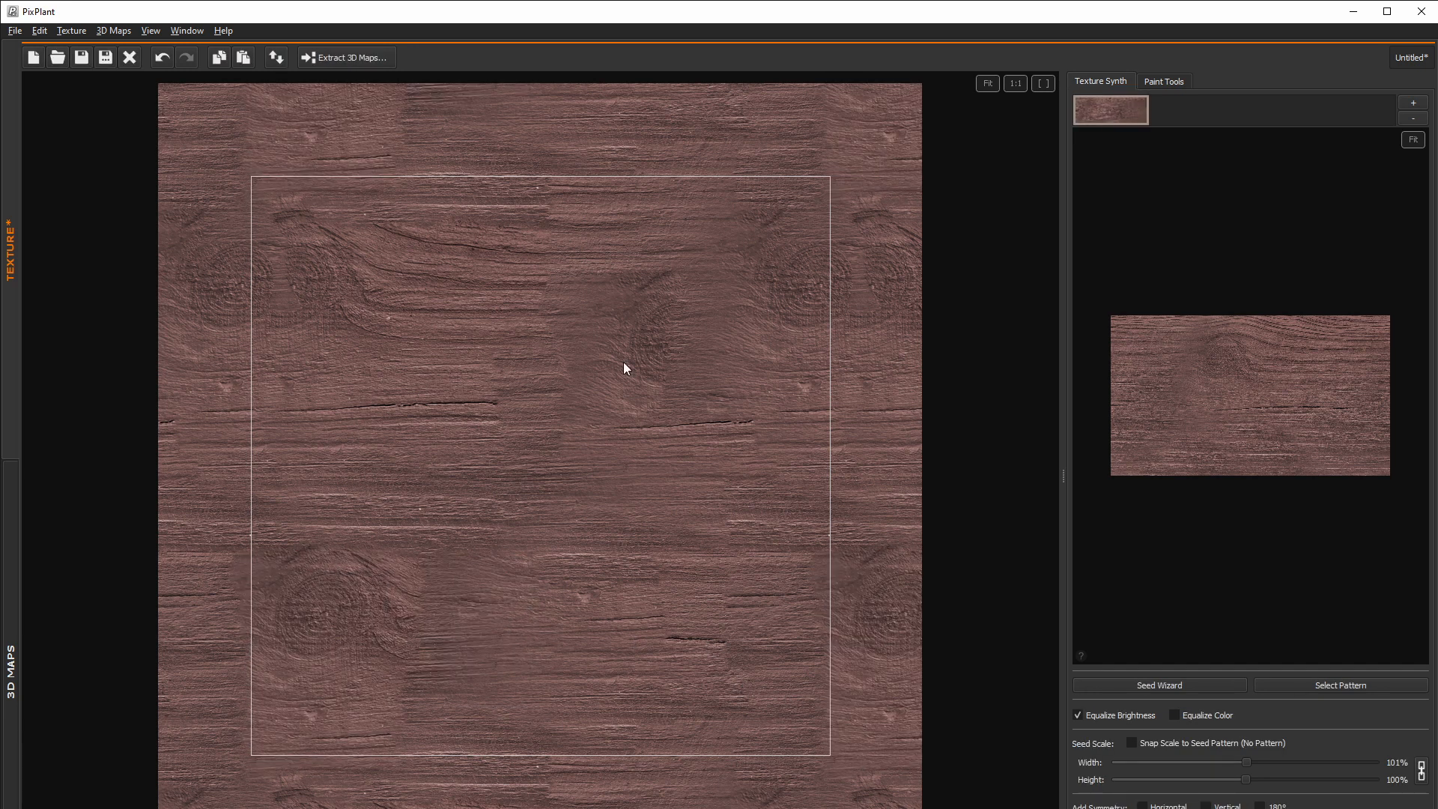
{"action": "left_click_drag", "start_coordinate": [491, 262], "coordinate": [700, 495]}
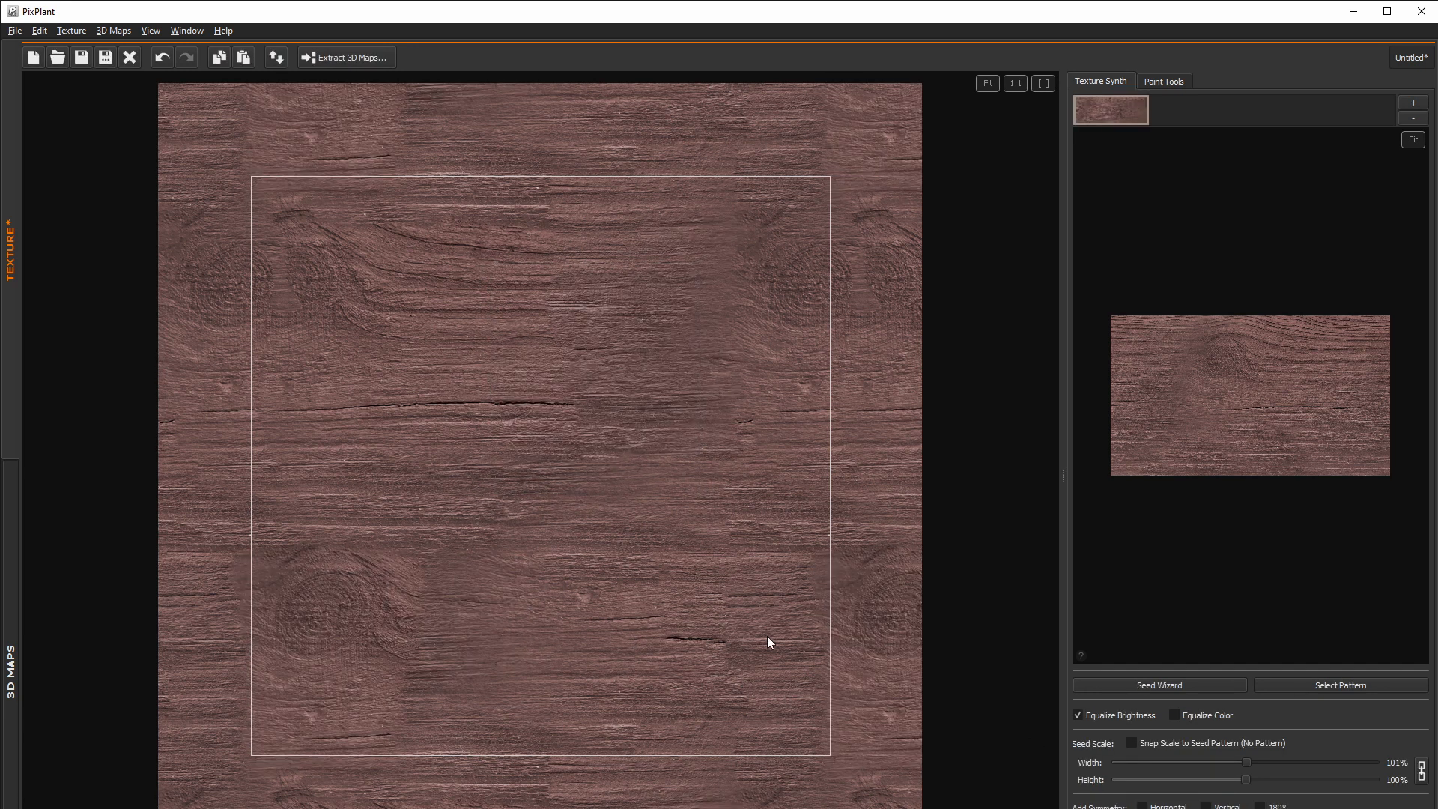
Step: Clone wood grain across the middle-right seams, extend the long dark crack, and blend the edges beside the lower-left knot
{"action": "left_click", "coordinate": [1164, 81]}
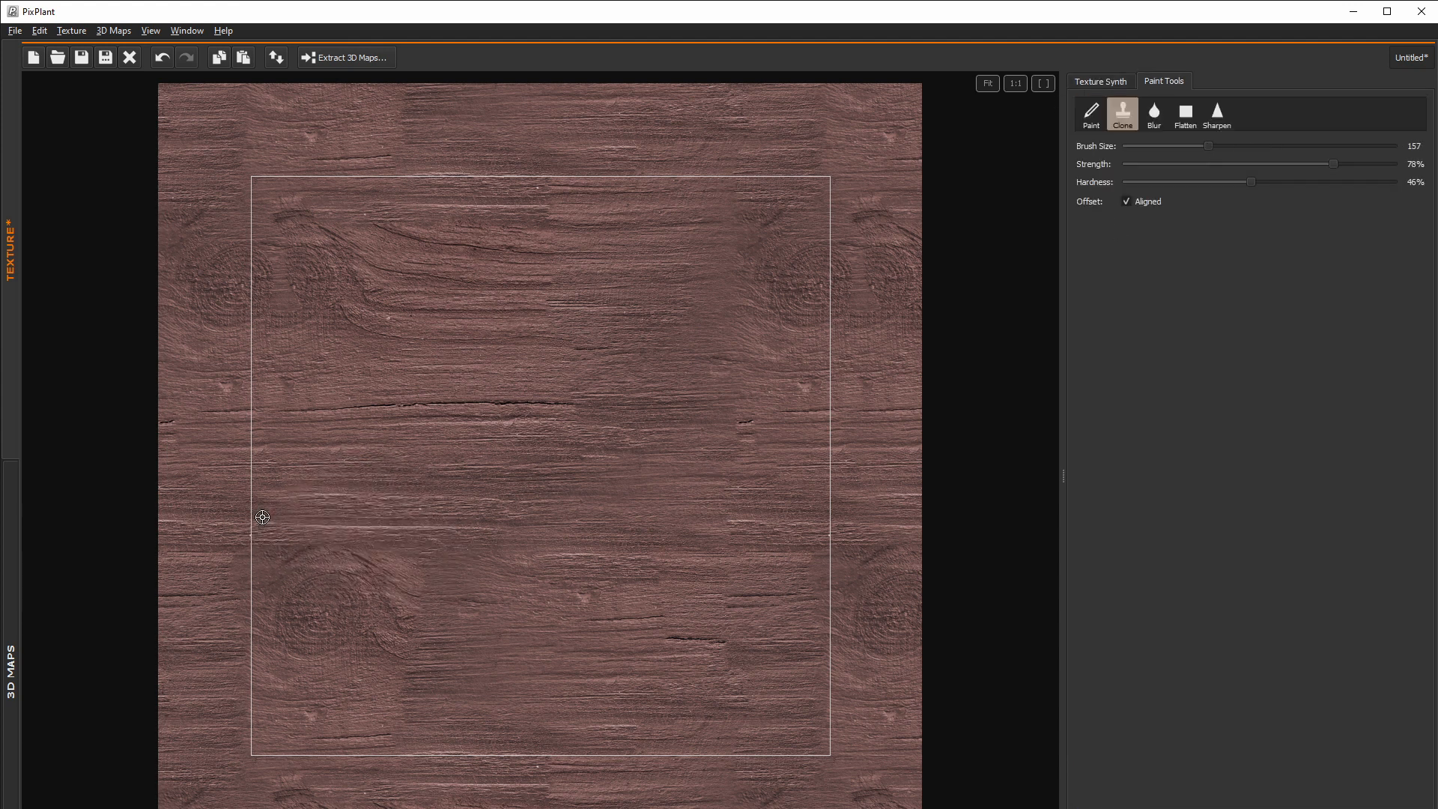
{"action": "left_click_drag", "start_coordinate": [503, 525], "coordinate": [811, 524]}
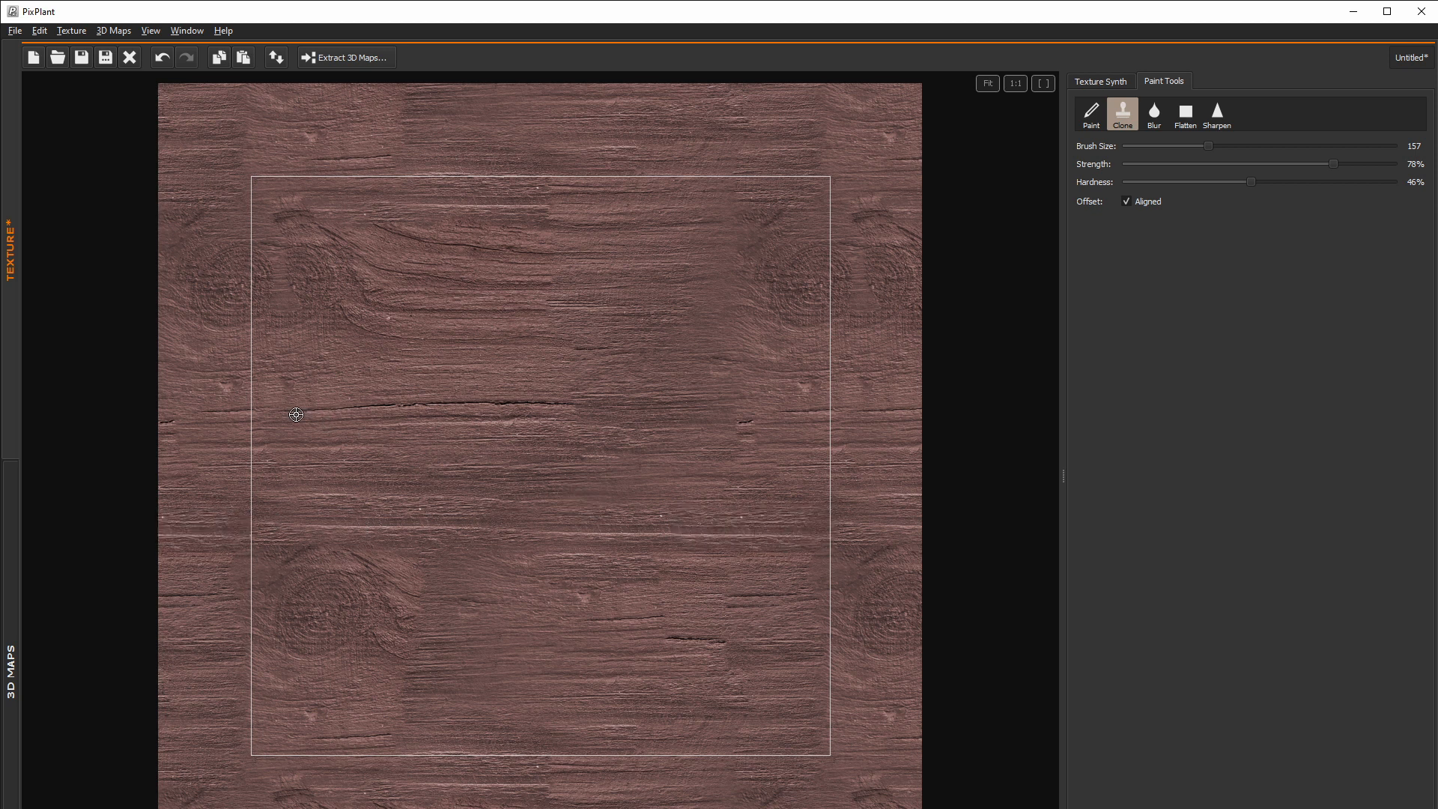
{"action": "left_click_drag", "start_coordinate": [585, 407], "coordinate": [817, 406]}
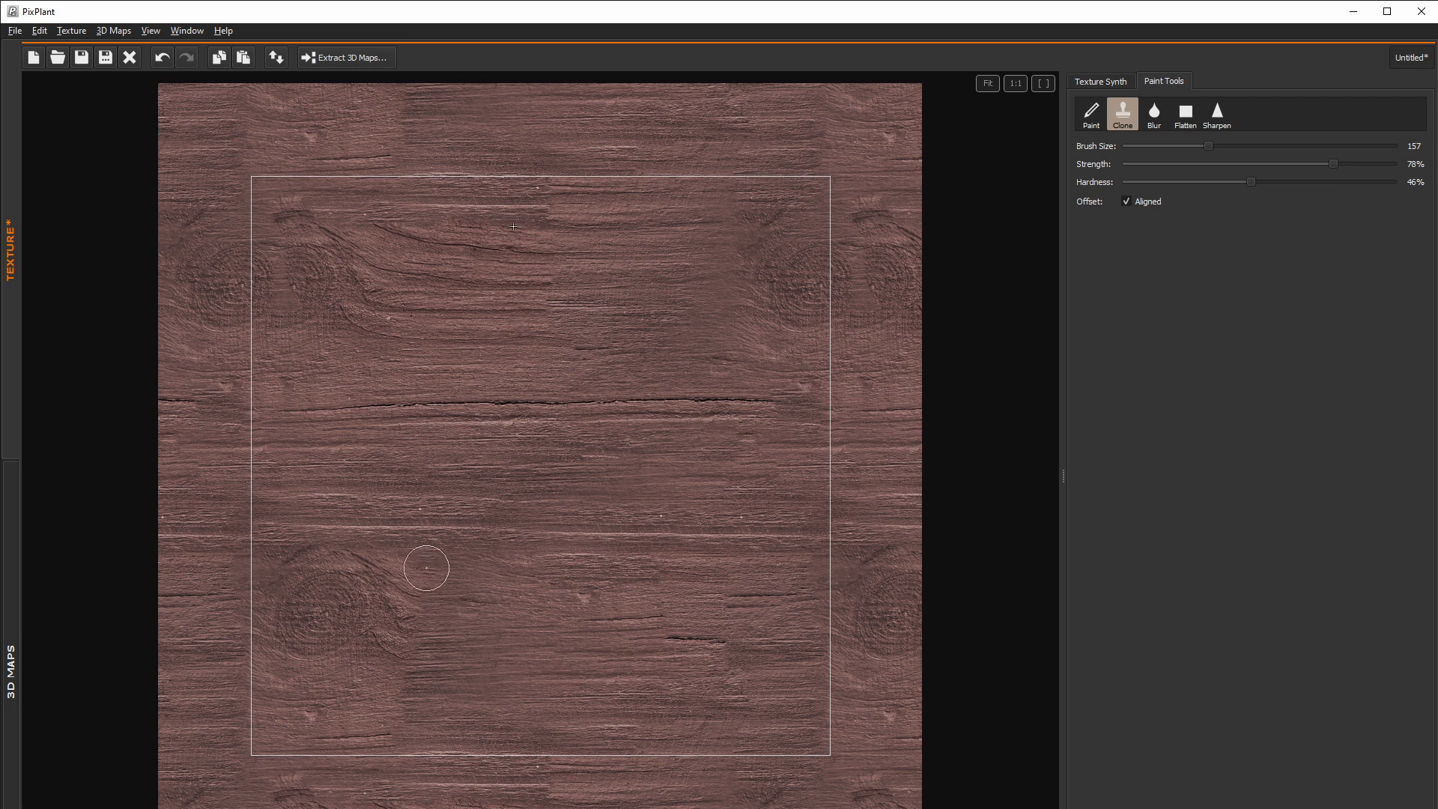
{"action": "left_click_drag", "start_coordinate": [426, 568], "coordinate": [441, 620]}
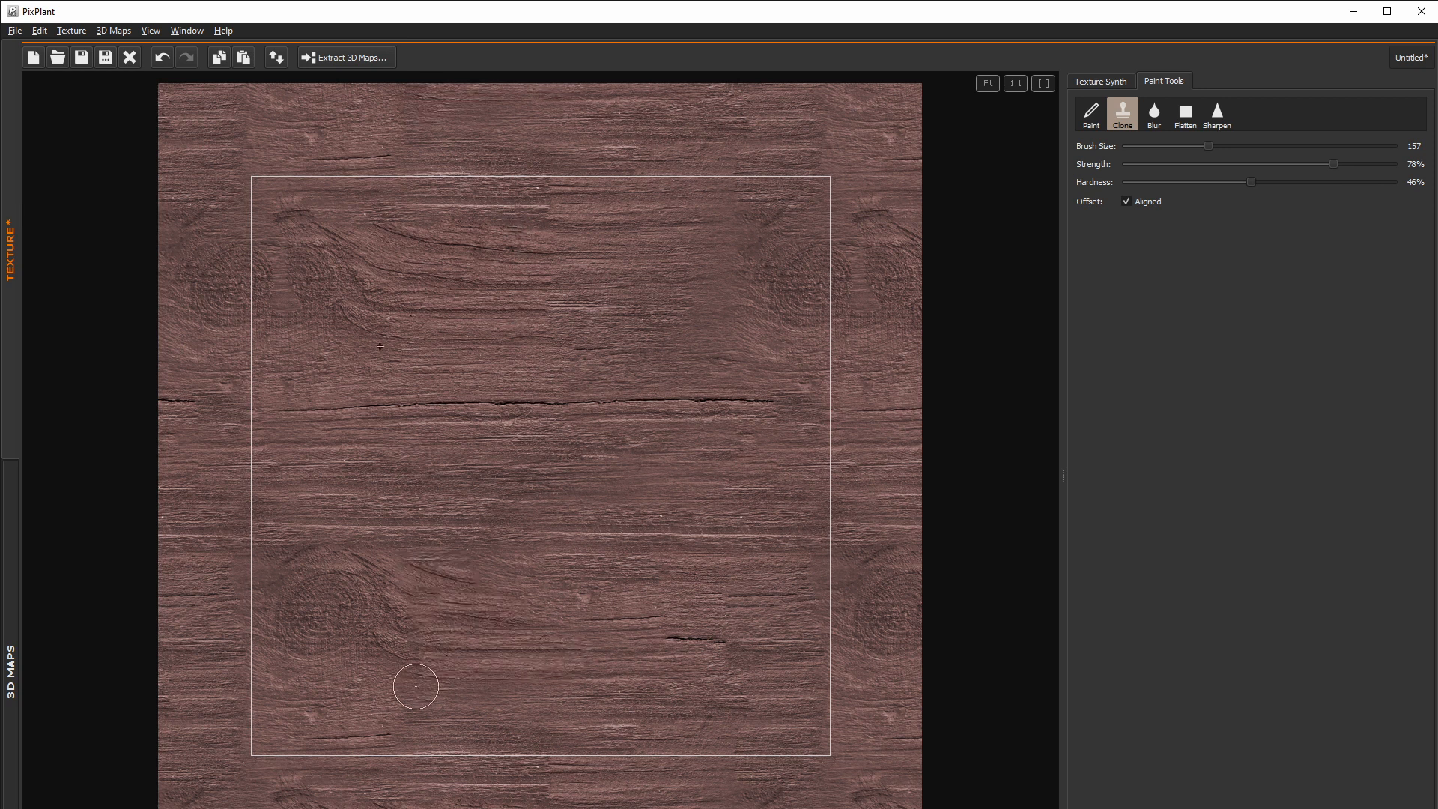
{"action": "mouse_move", "coordinate": [417, 684]}
{"action": "left_mouse_down"}
{"action": "mouse_move", "coordinate": [539, 734]}
{"action": "mouse_move", "coordinate": [664, 706]}
{"action": "left_mouse_up"}
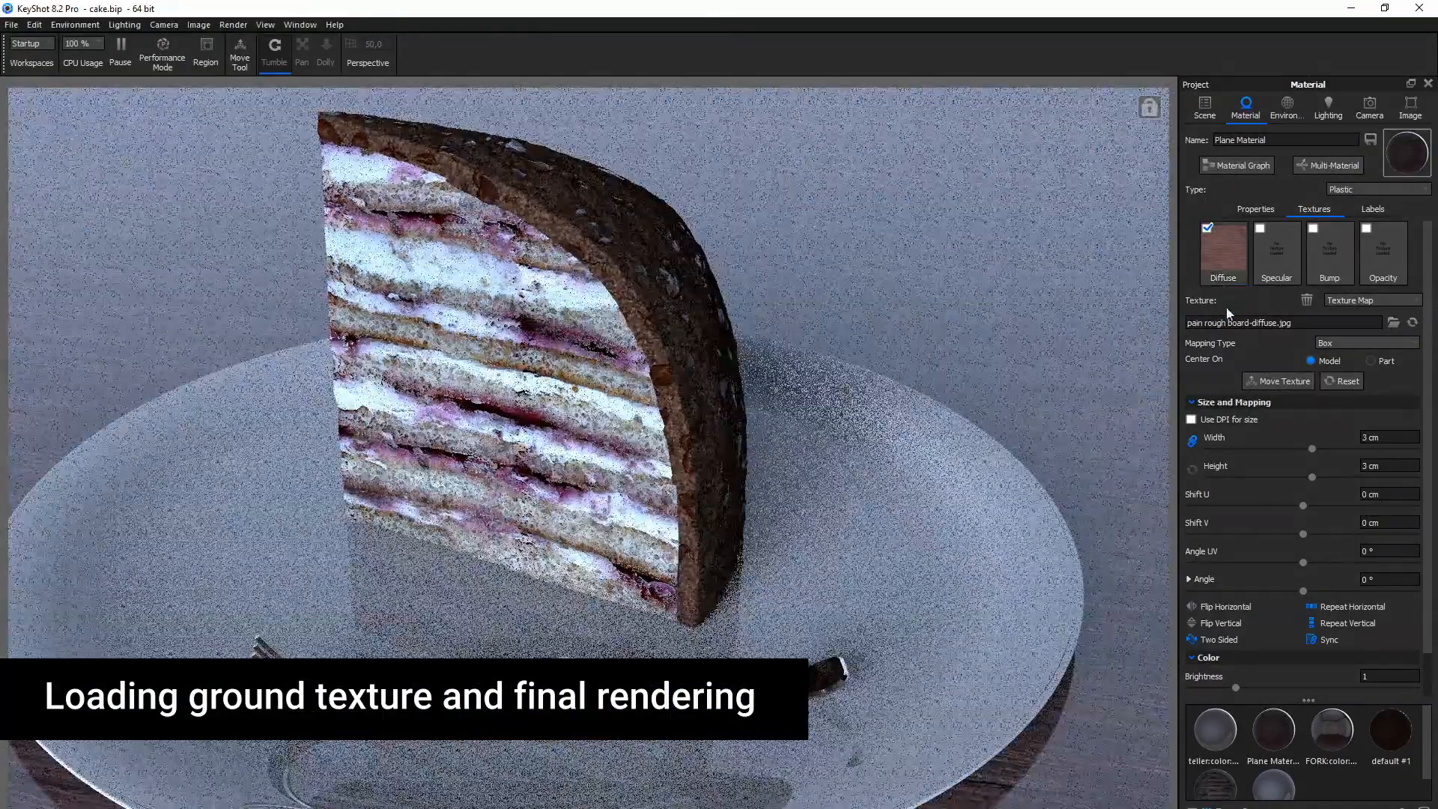
Step: Switch to KeyShot and set the ground plane material's roughness to 1
{"action": "left_click", "coordinate": [1359, 437]}
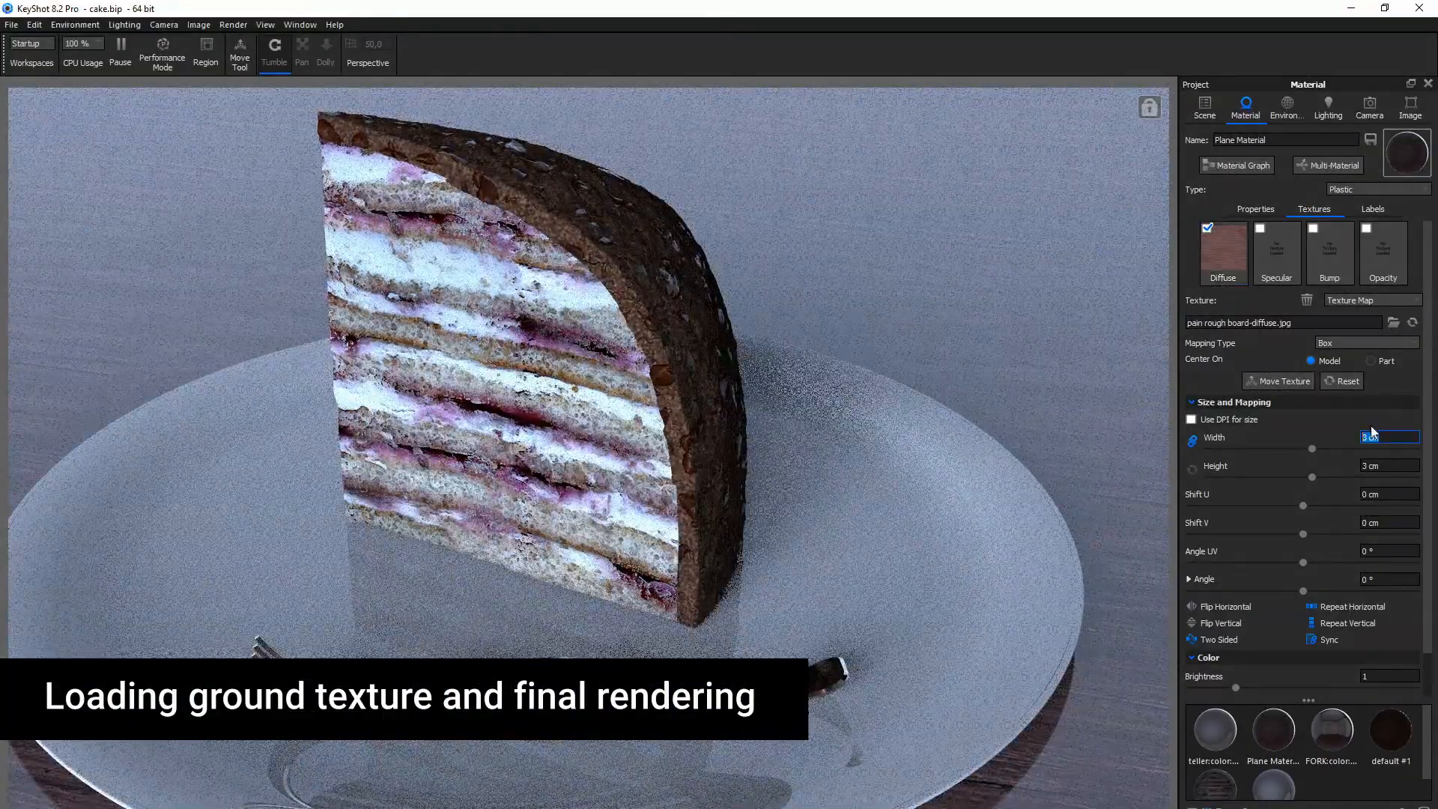
{"action": "left_click", "coordinate": [1255, 211]}
{"action": "left_click_drag", "start_coordinate": [1384, 273], "coordinate": [1363, 272]}
{"action": "type", "text": "1"}
{"action": "key", "text": "Return"}
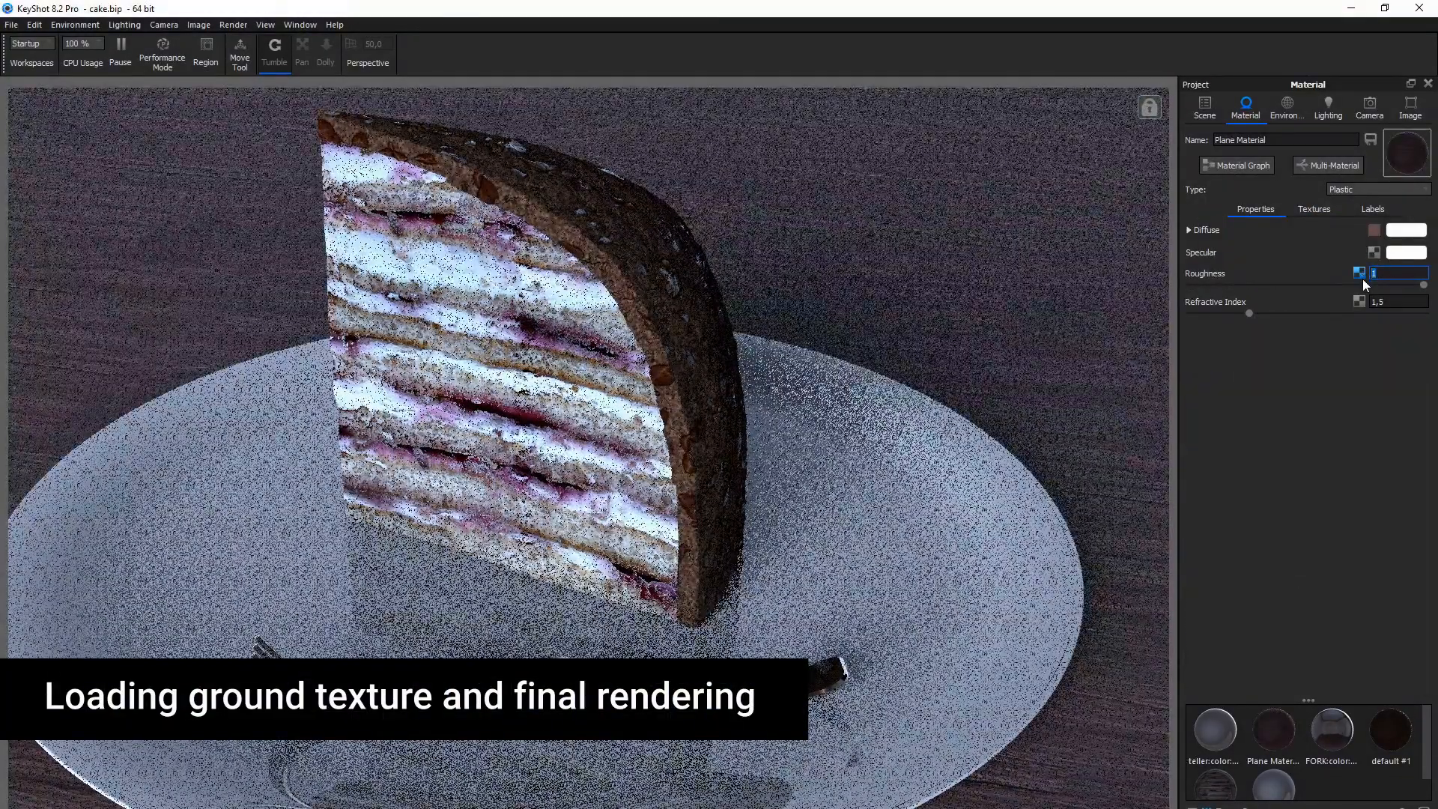
Step: Set the ground plane's diffuse texture width to 1 cm
{"action": "left_click", "coordinate": [1315, 210]}
{"action": "left_click", "coordinate": [1227, 271]}
{"action": "double_click", "coordinate": [1375, 436]}
{"action": "type", "text": "1"}
{"action": "key", "text": "Return"}
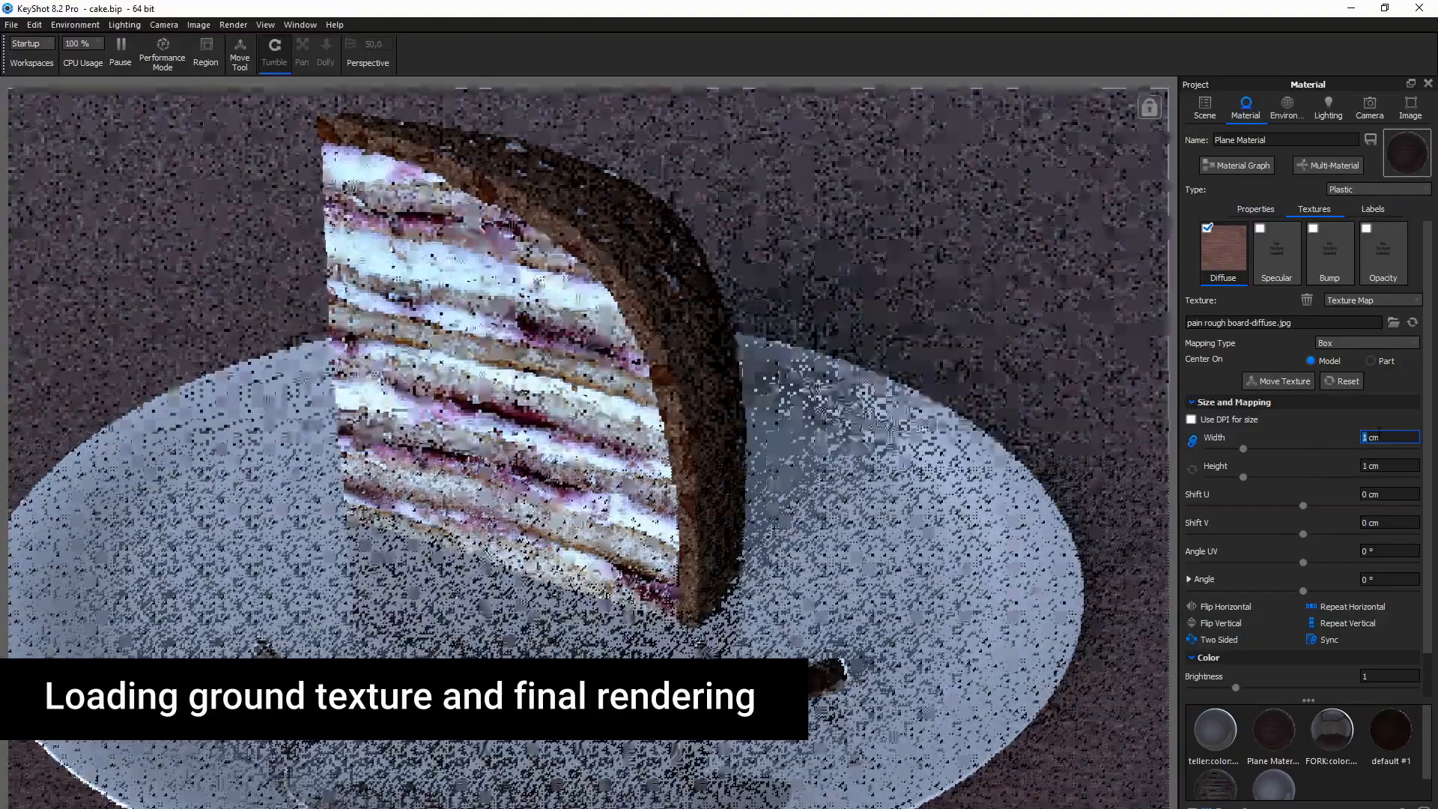
Step: Load pain rough board-specular.png as the ground plane material's specular texture
{"action": "left_click", "coordinate": [1255, 209]}
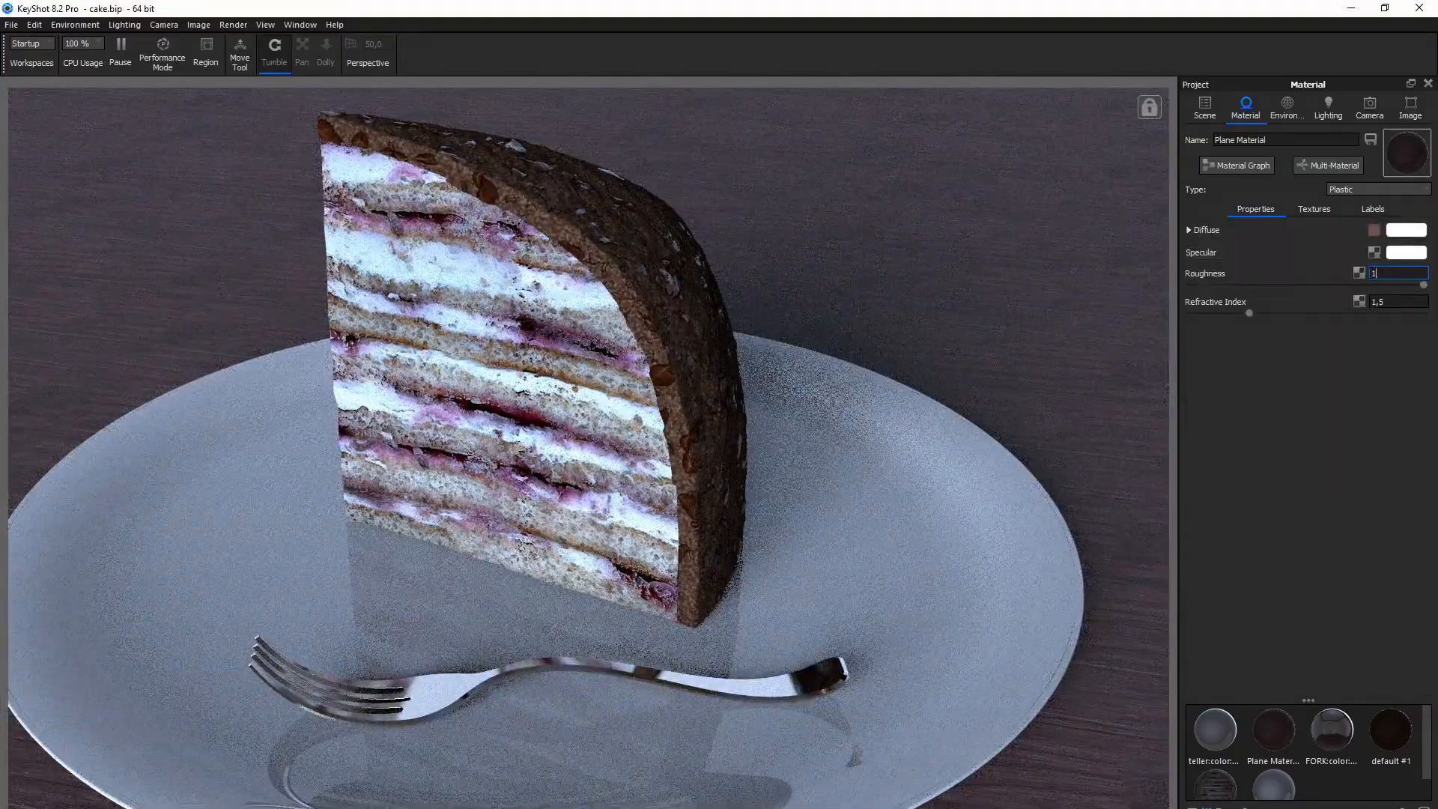
{"action": "left_click", "coordinate": [1315, 210]}
{"action": "left_click", "coordinate": [1277, 251]}
{"action": "scroll", "coordinate": [449, 247], "scroll_direction": "down", "scroll_amount": 5}
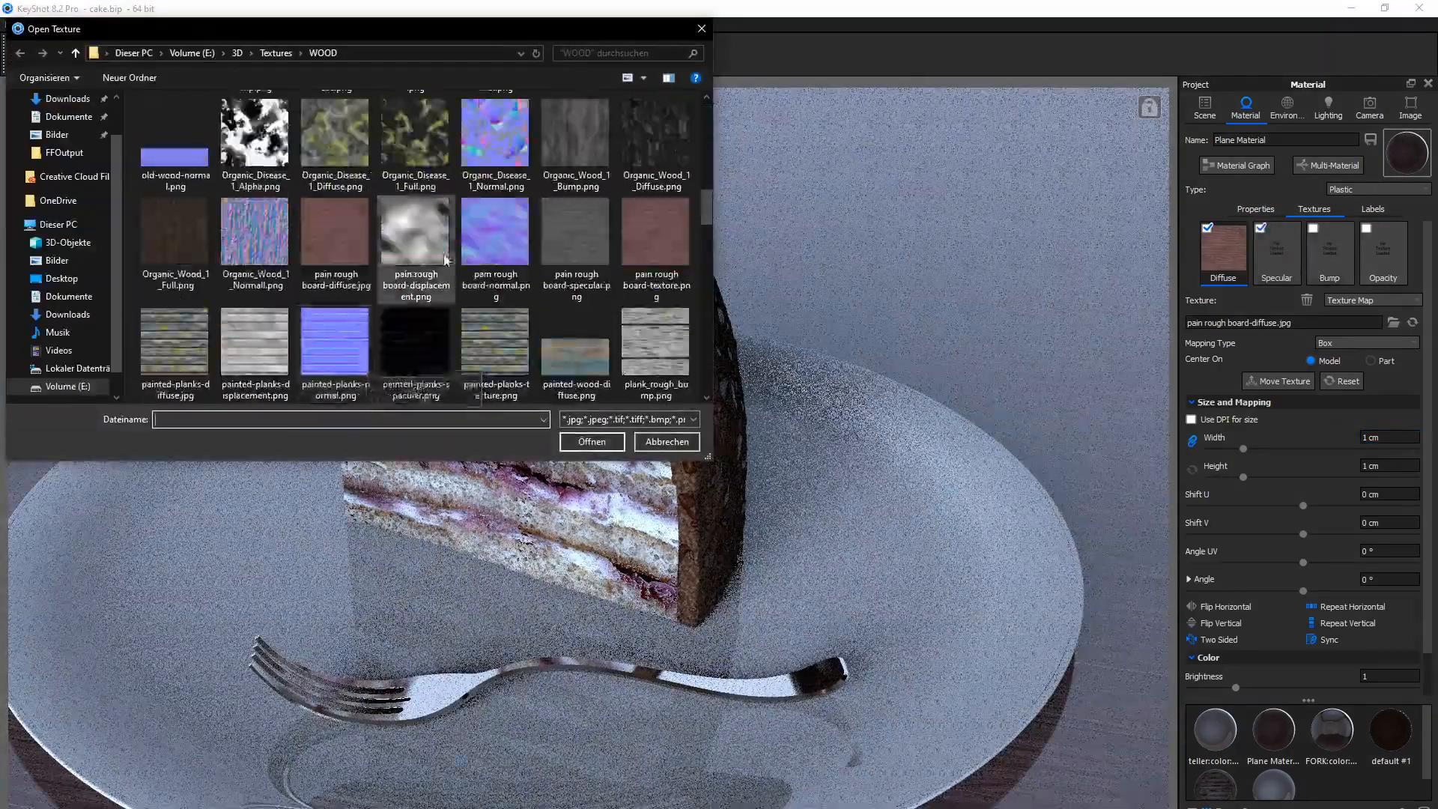
{"action": "left_click", "coordinate": [576, 242]}
{"action": "double_click", "coordinate": [576, 241]}
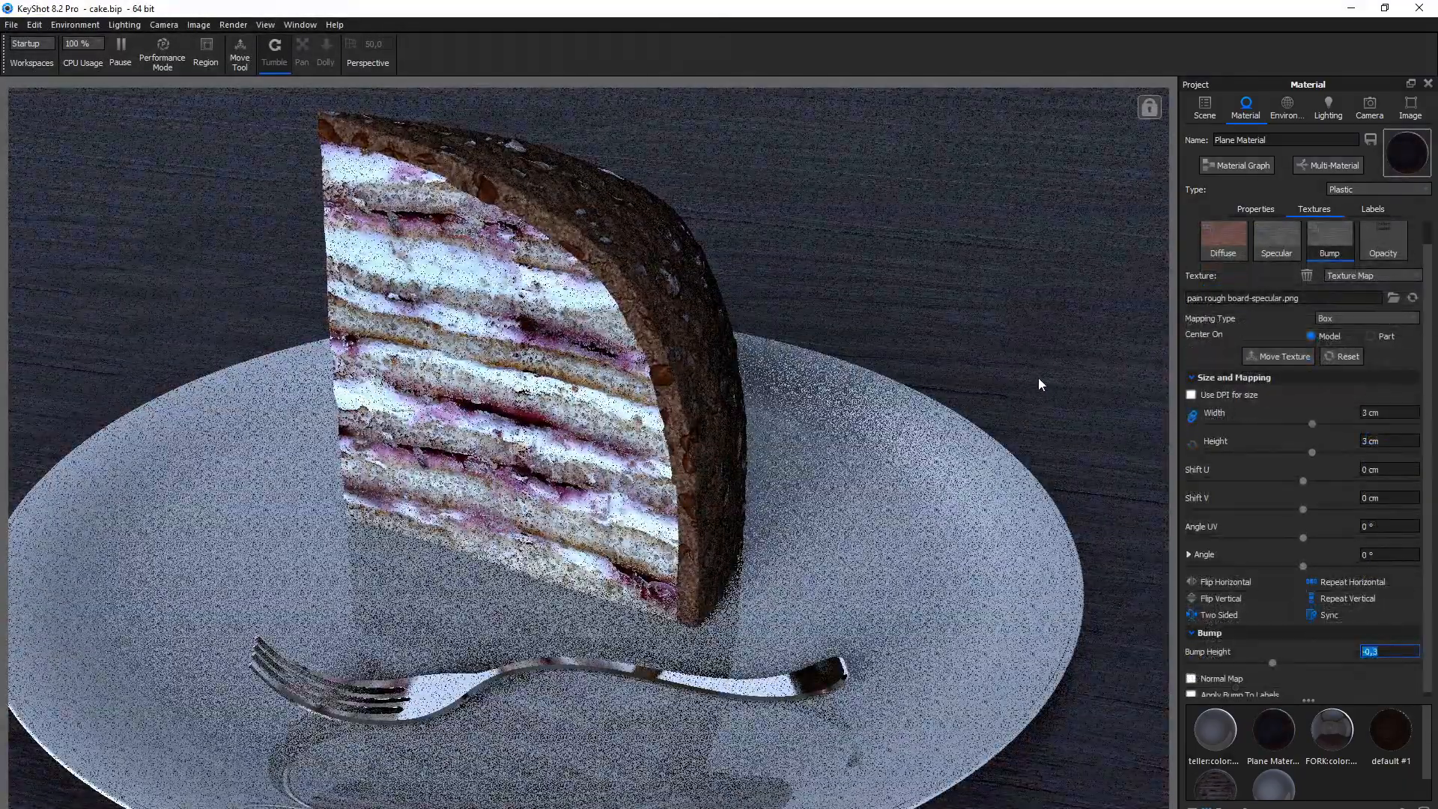
Step: Raise the brightness of the ground plane's specular texture to 1.47
{"action": "left_click", "coordinate": [1273, 241]}
{"action": "left_click_drag", "start_coordinate": [1237, 663], "coordinate": [1261, 666]}
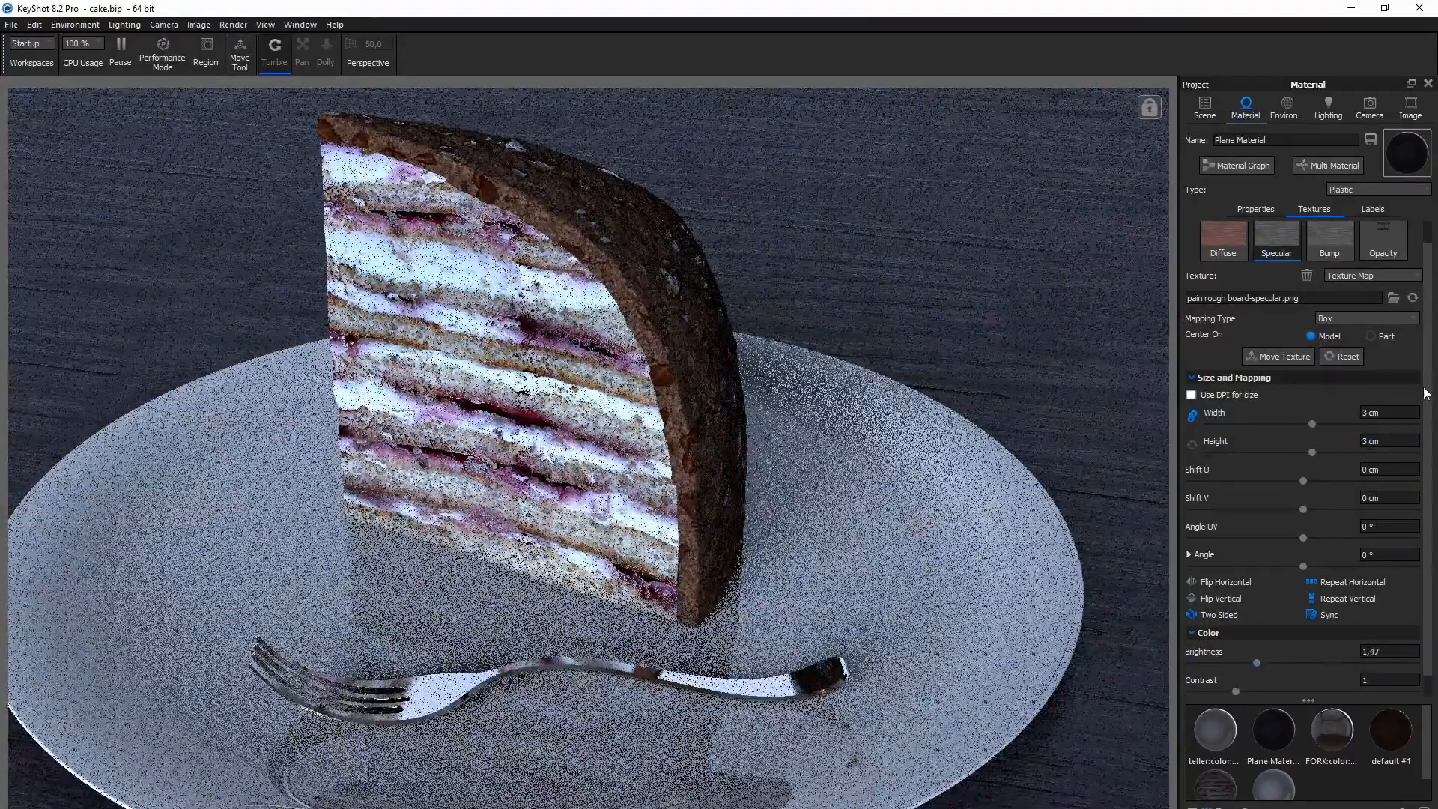
{"action": "left_click_drag", "start_coordinate": [1428, 392], "coordinate": [1427, 360]}
Step: Lower the ground plane material's roughness to make the wood surface glossier
{"action": "left_click", "coordinate": [1260, 228]}
{"action": "left_click", "coordinate": [1257, 210]}
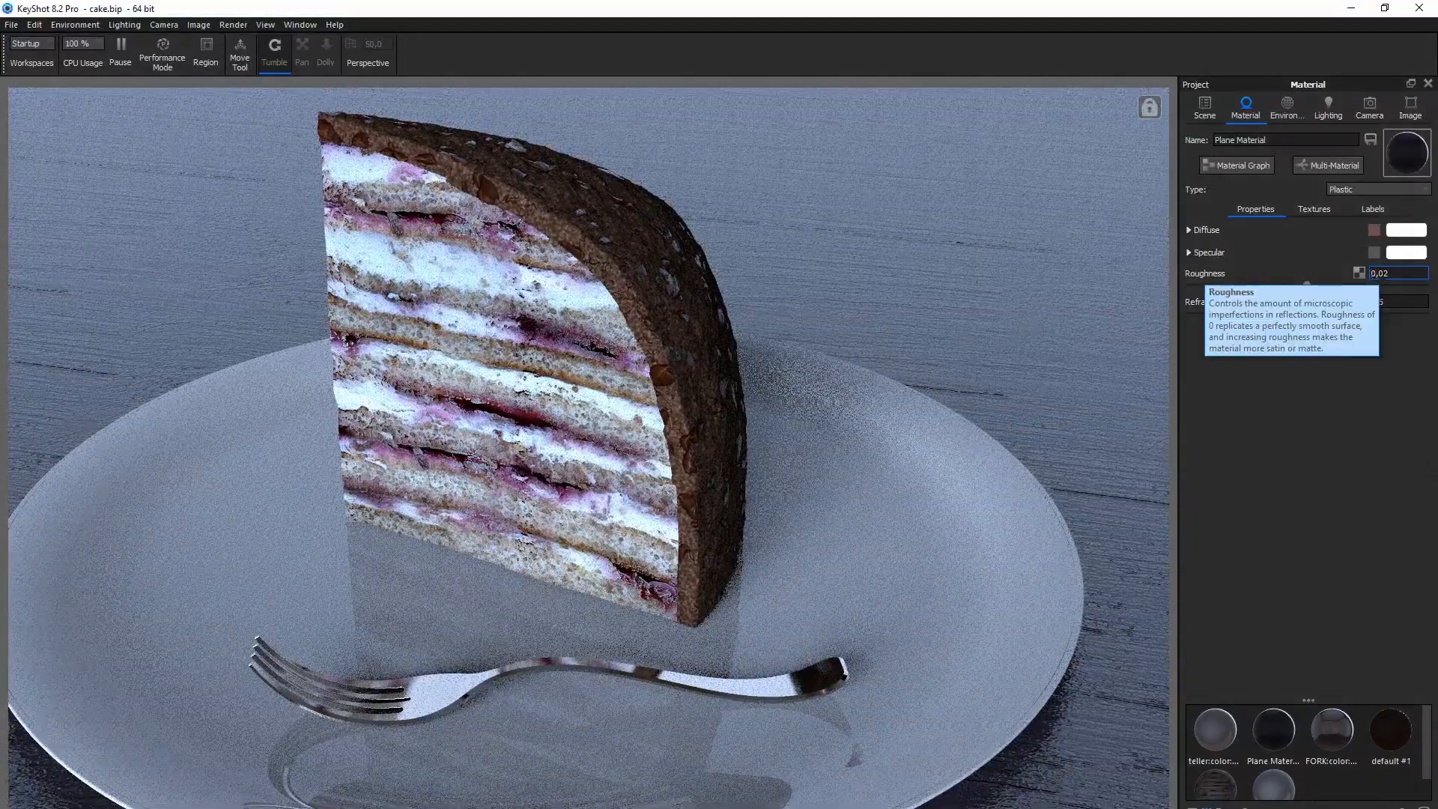
{"action": "left_click", "coordinate": [1261, 285]}
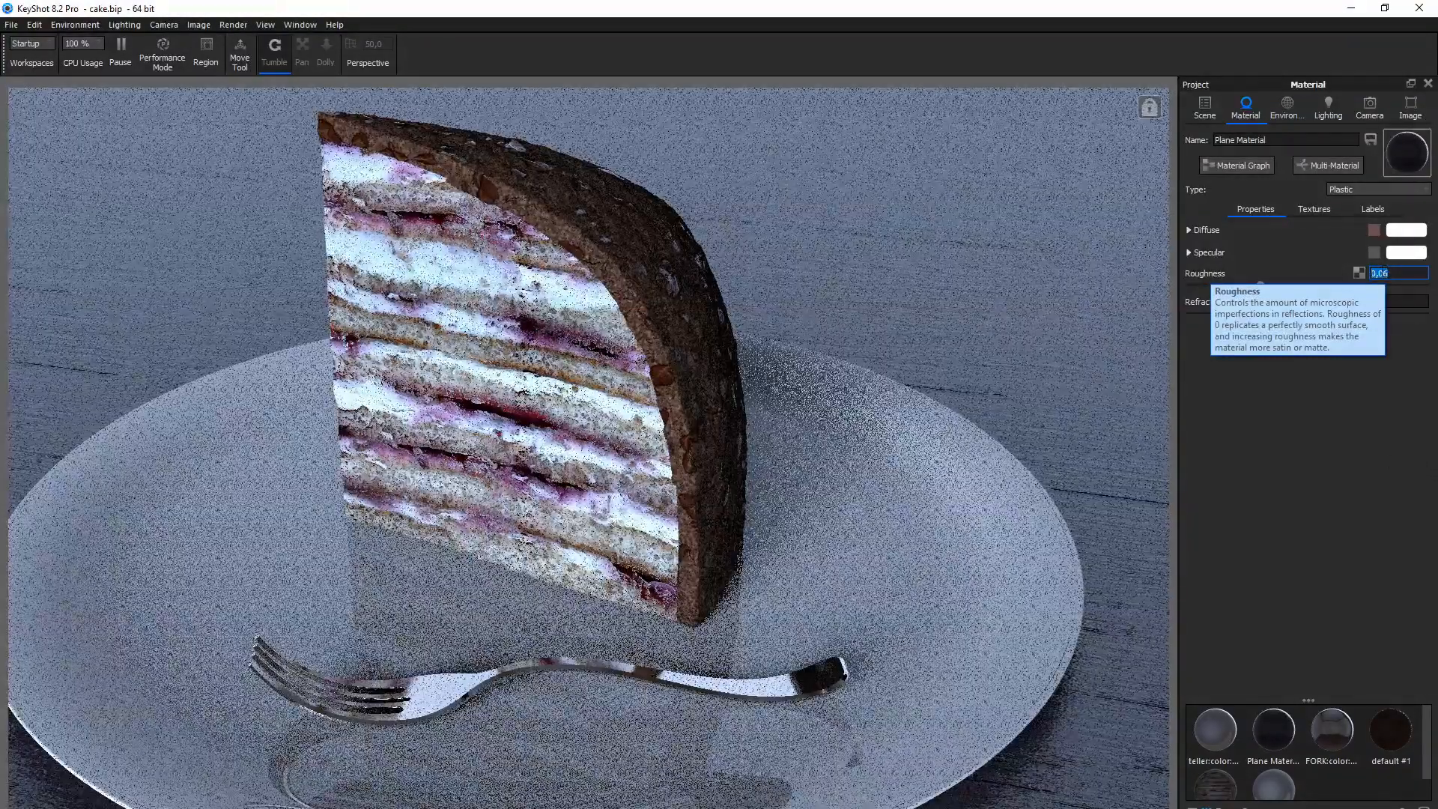